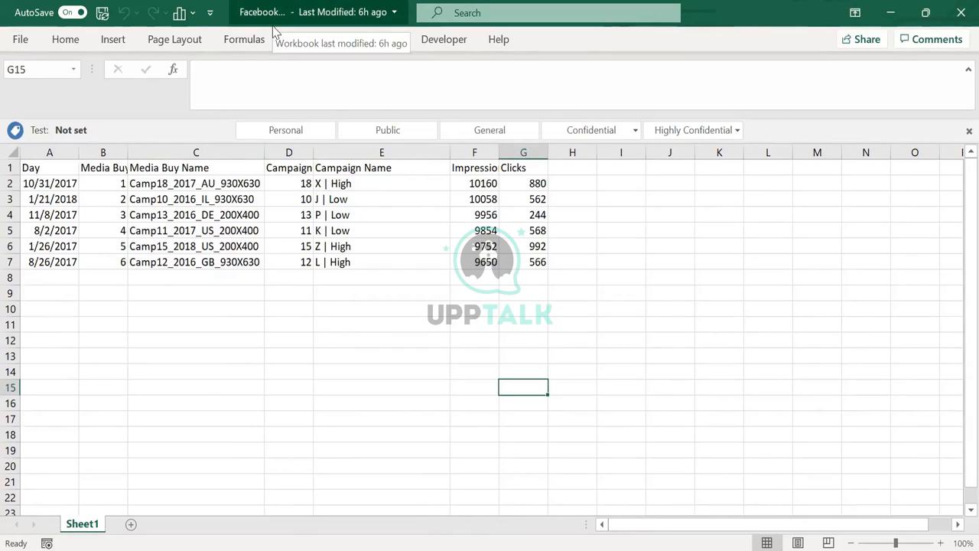
Review the Media Buy Name values in column C of the Facebook workbooks
click(274, 31)
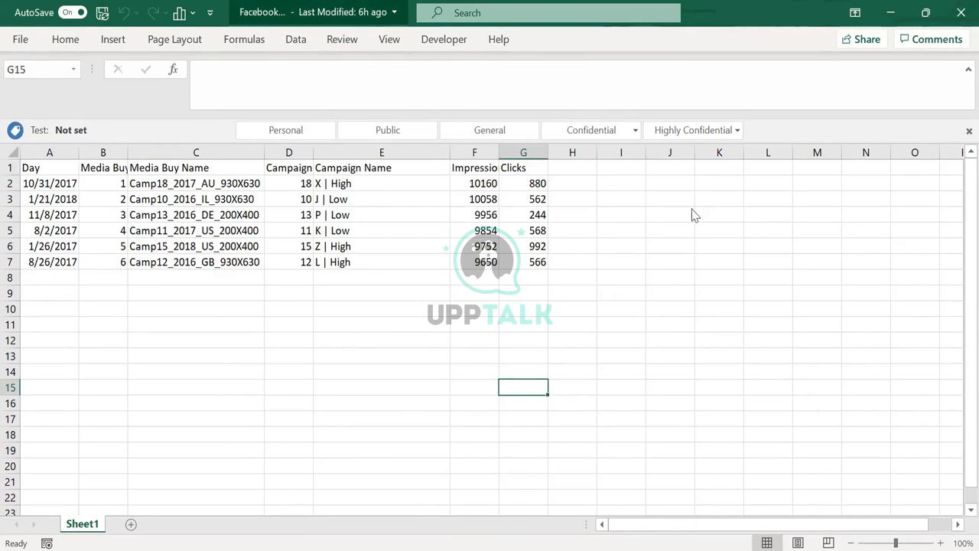
key(Escape)
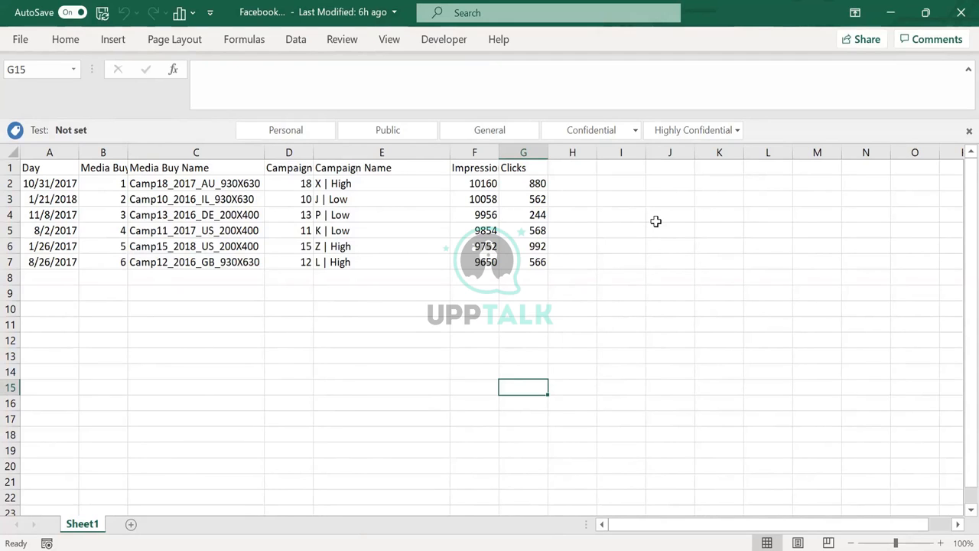
click(145, 152)
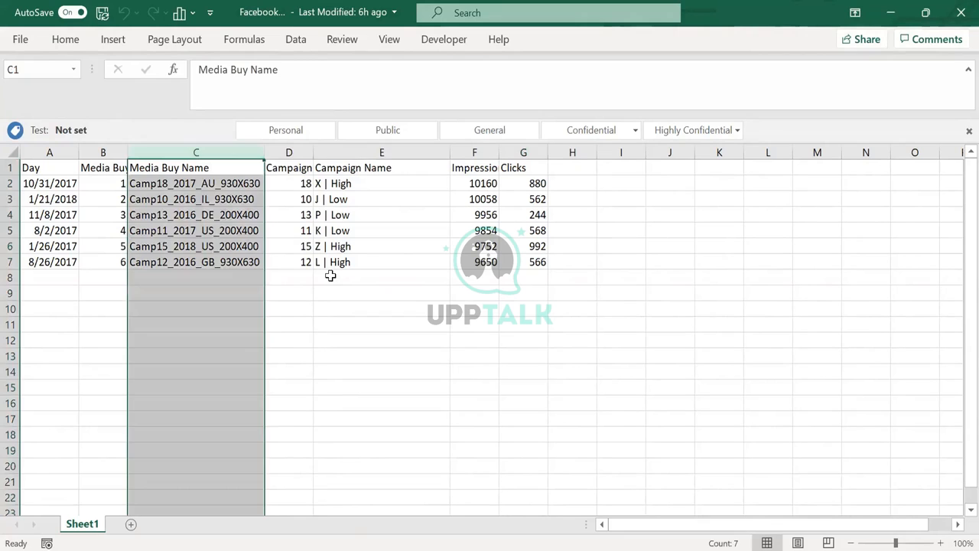
click(331, 275)
click(158, 183)
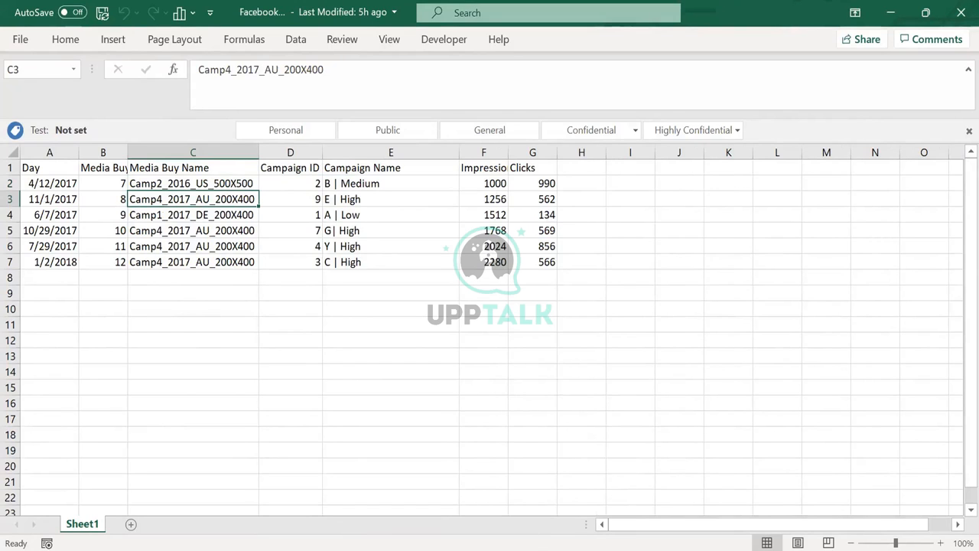
Switch to Datorama in the browser and open the Data Streams list under Connect & Mix
key(alt+Tab)
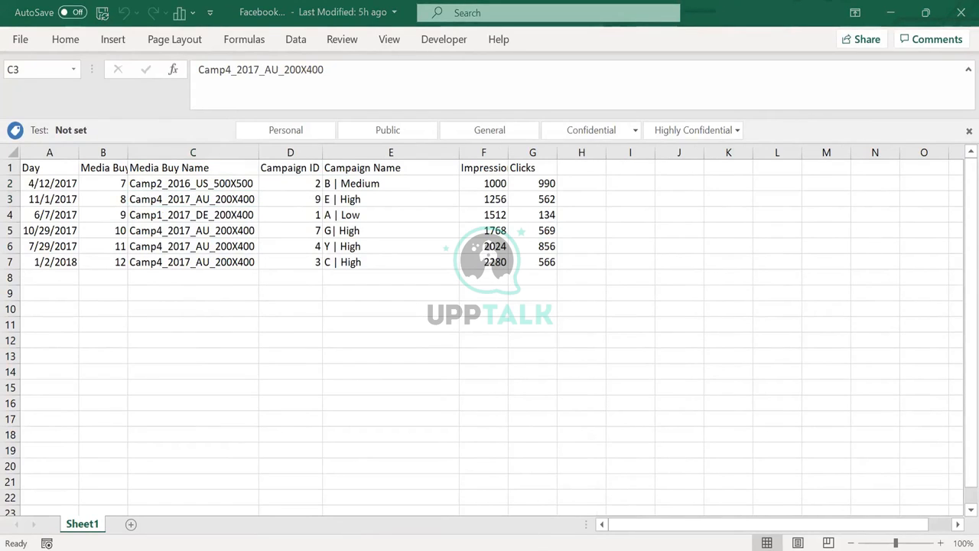
click(515, 531)
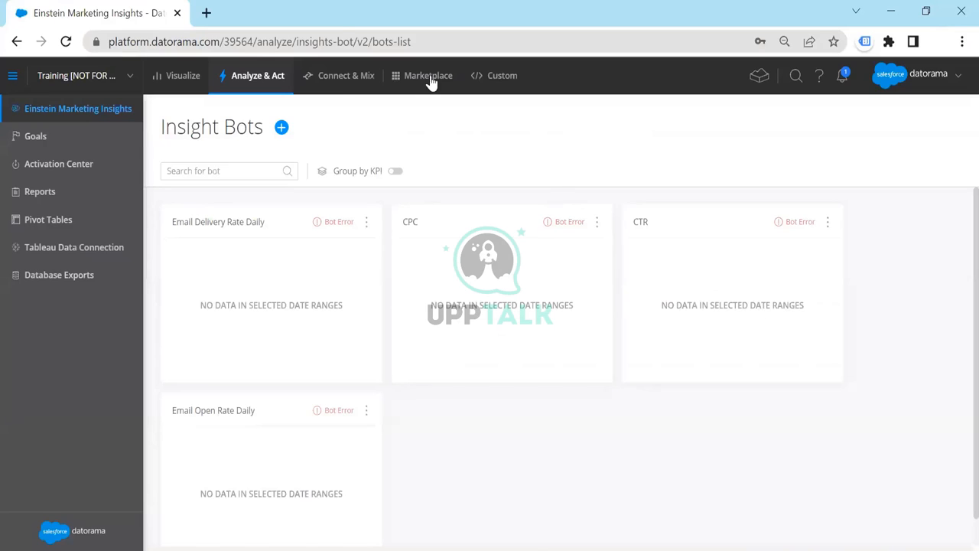
click(337, 80)
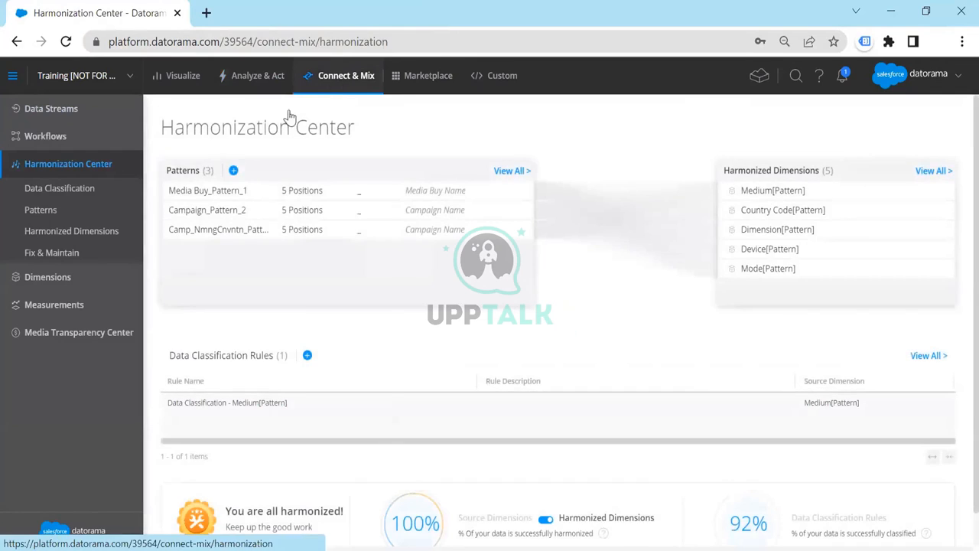
click(66, 113)
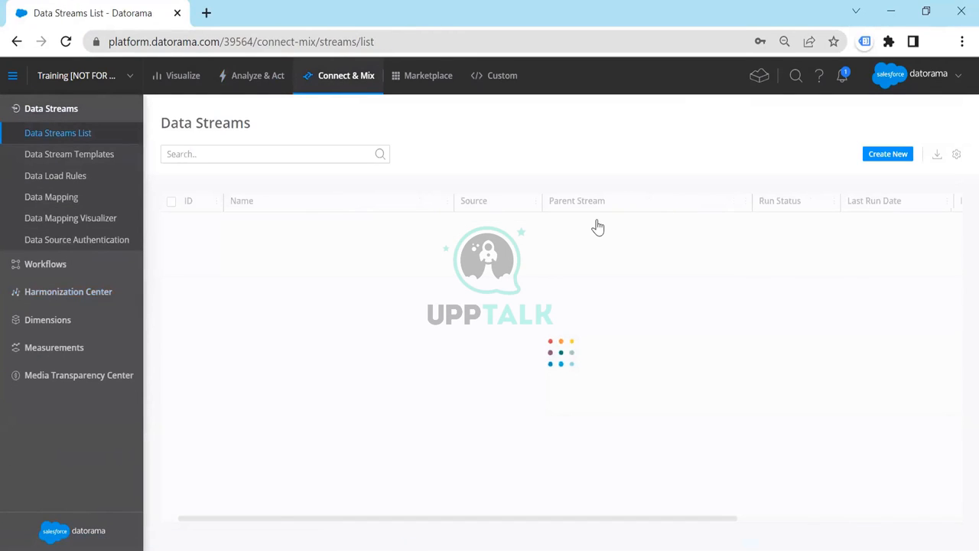
Search the data streams for FACEBOOK, and replace the search term with FB
click(294, 153)
text(FACEBOOK)
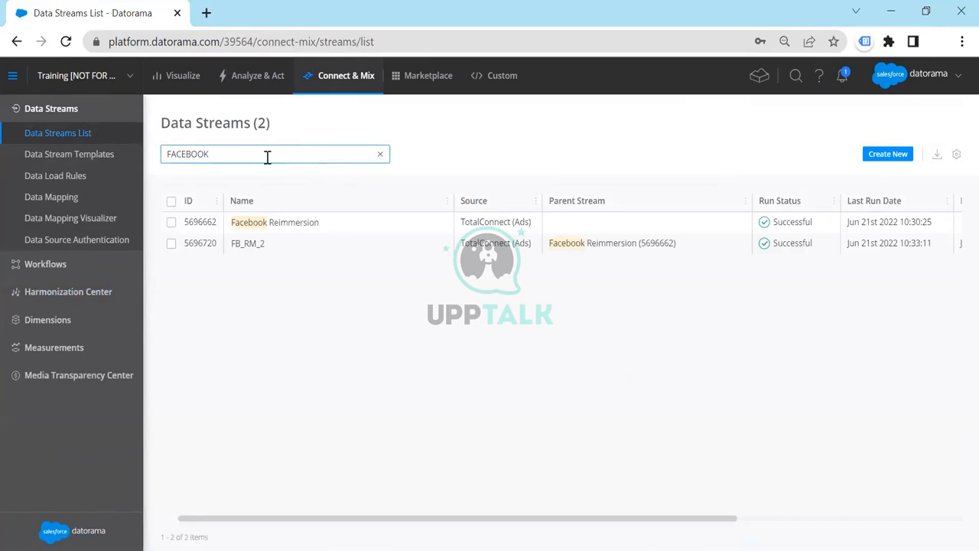
drag(260, 157, 24, 132)
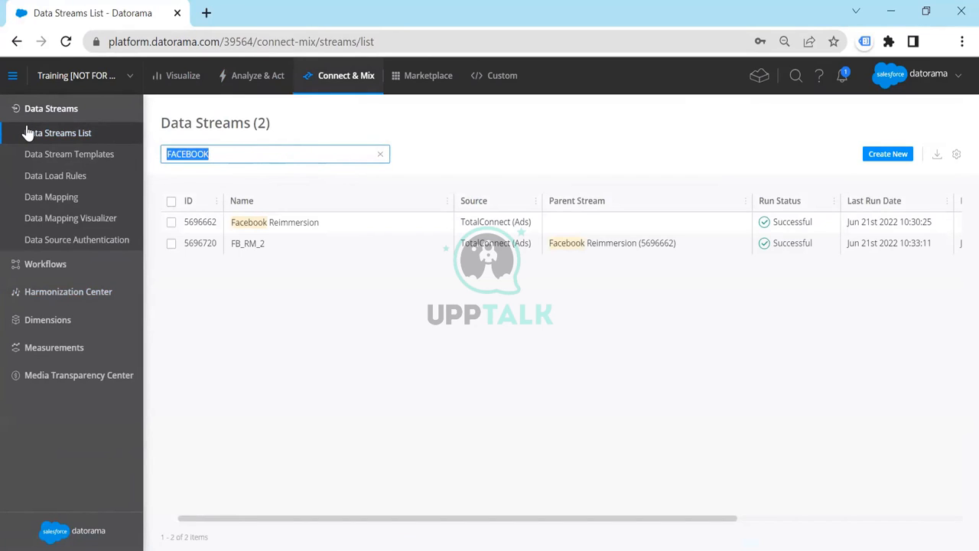
text(FB)
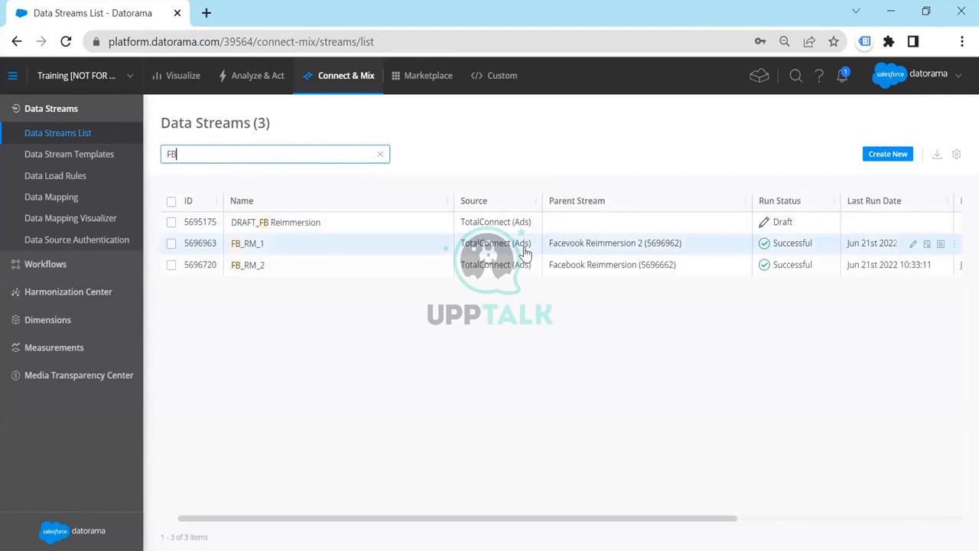
Select only the FB_RM_1 data stream and open its mapping
click(524, 251)
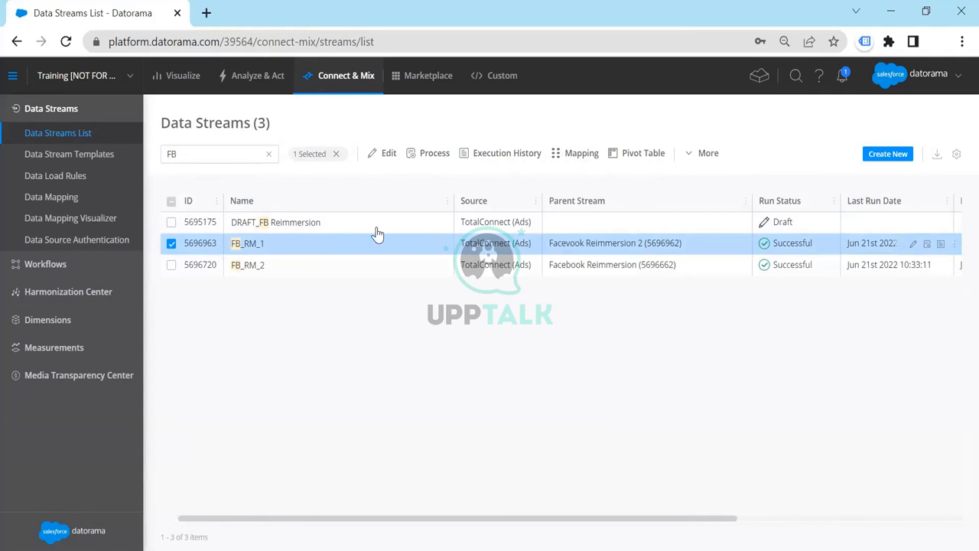
click(175, 264)
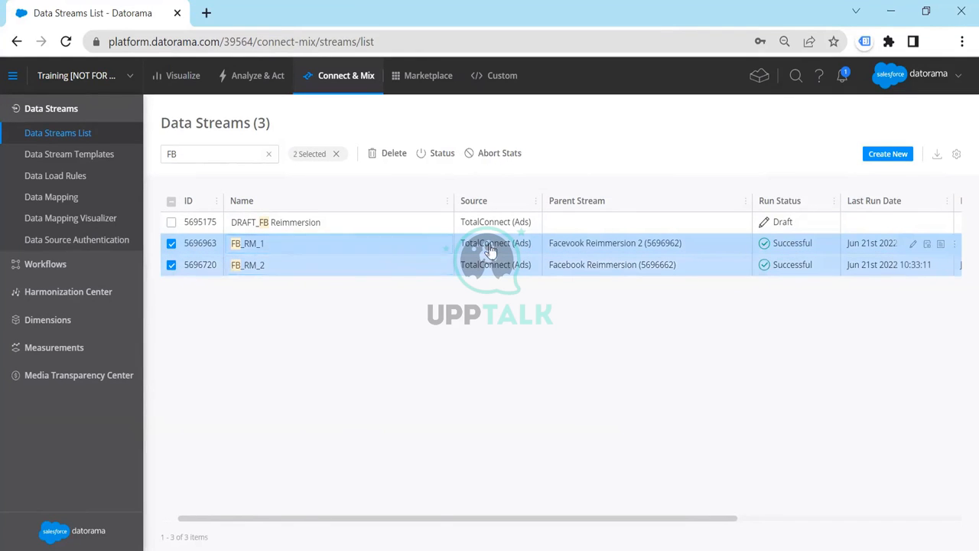
click(427, 245)
double_click(436, 276)
text(1`)
key(Escape)
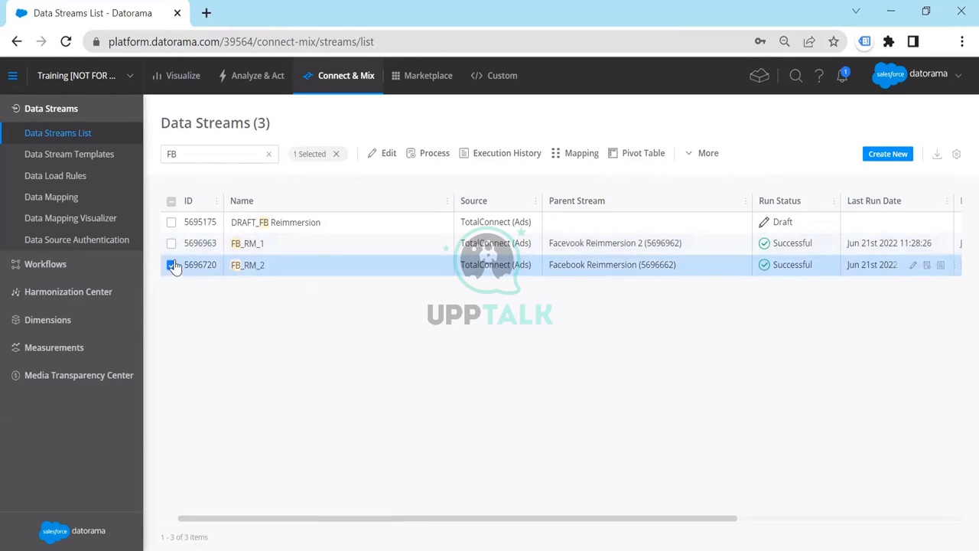
click(171, 266)
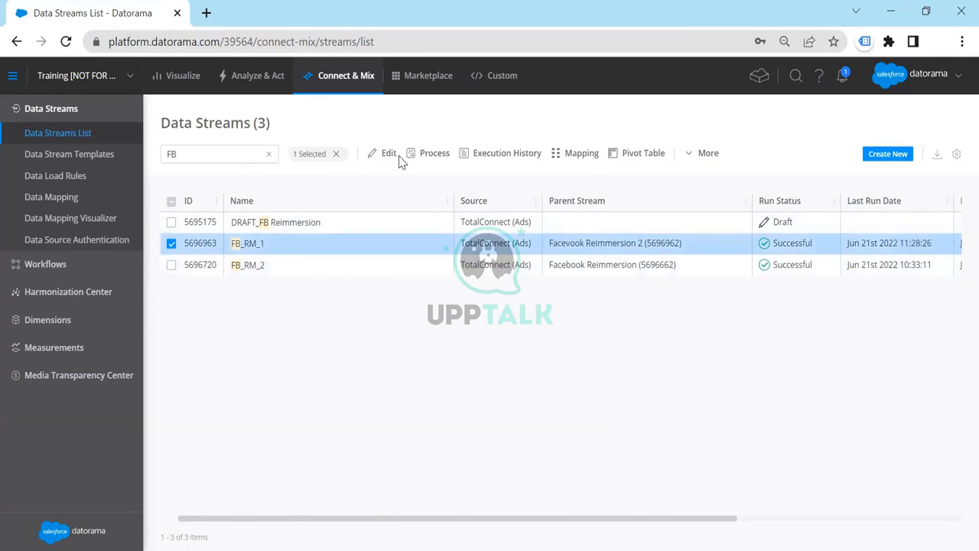
click(575, 159)
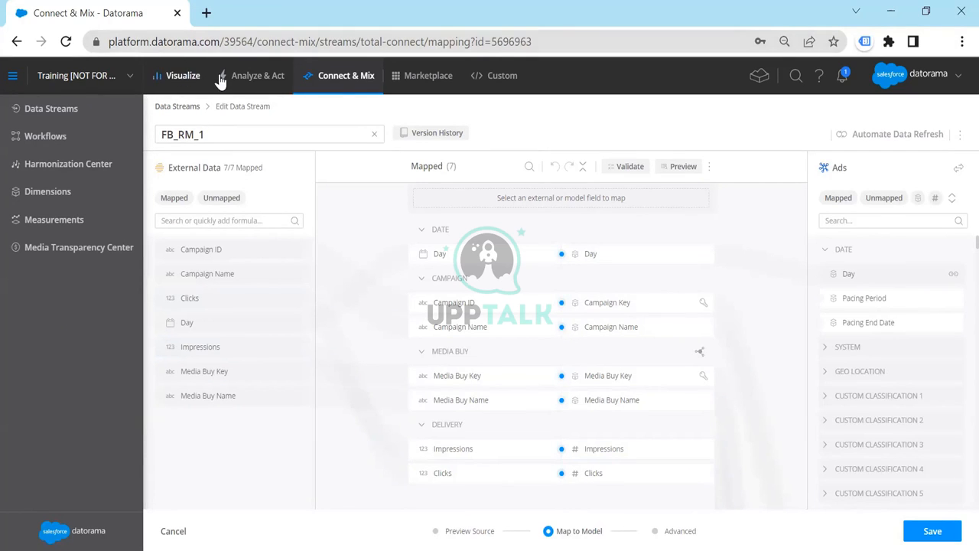
Return to the full data streams list, find FB_RM_1 and reopen its mapping
click(329, 84)
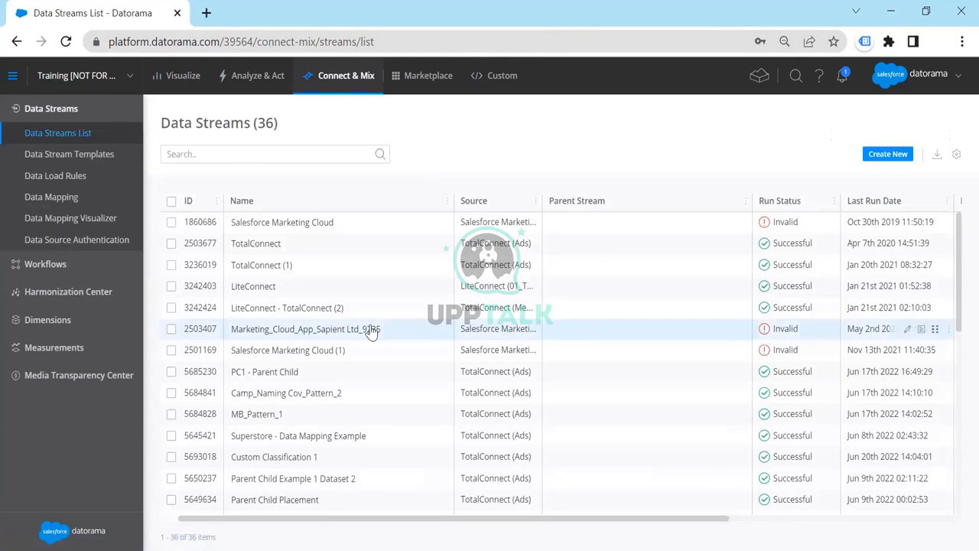
scroll(371, 329, down, 2)
scroll(371, 331, down, 1)
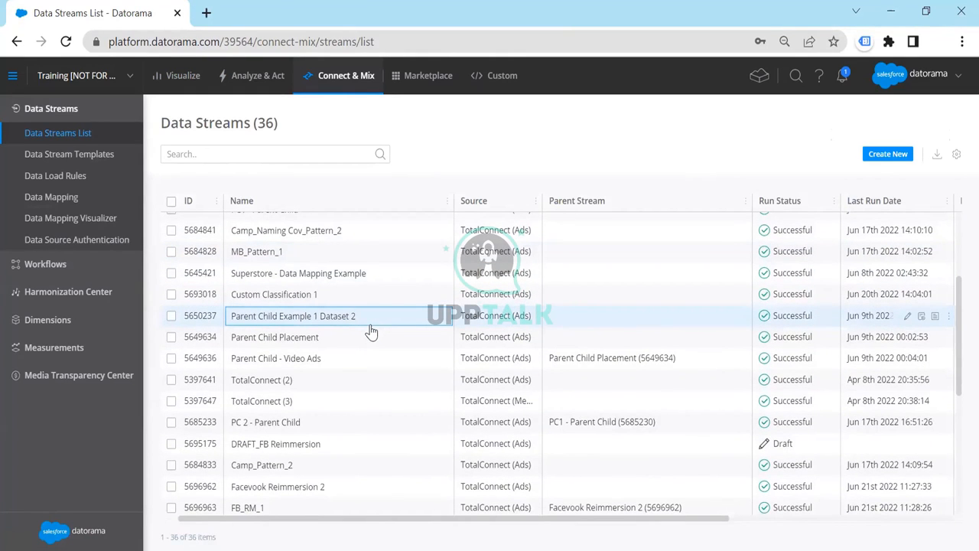
scroll(371, 330, down, 3)
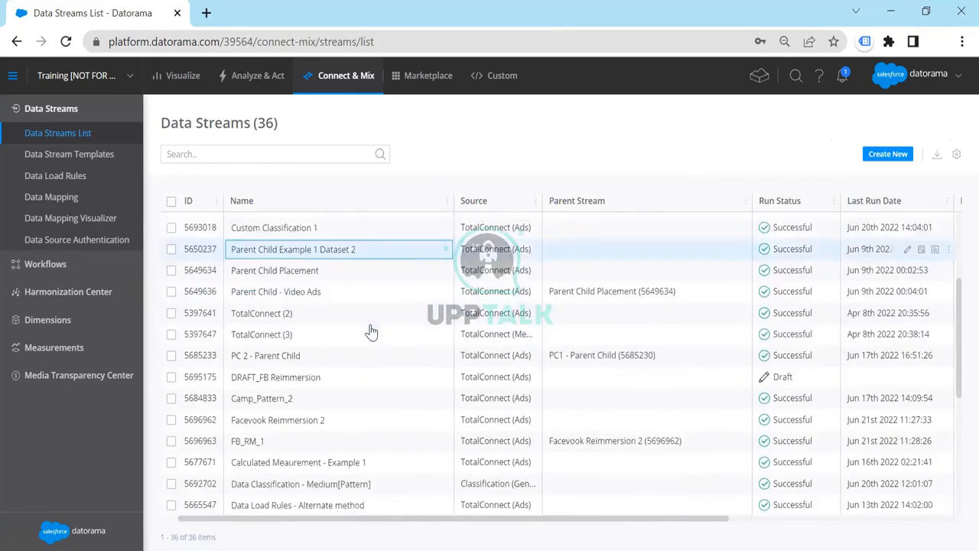
click(468, 349)
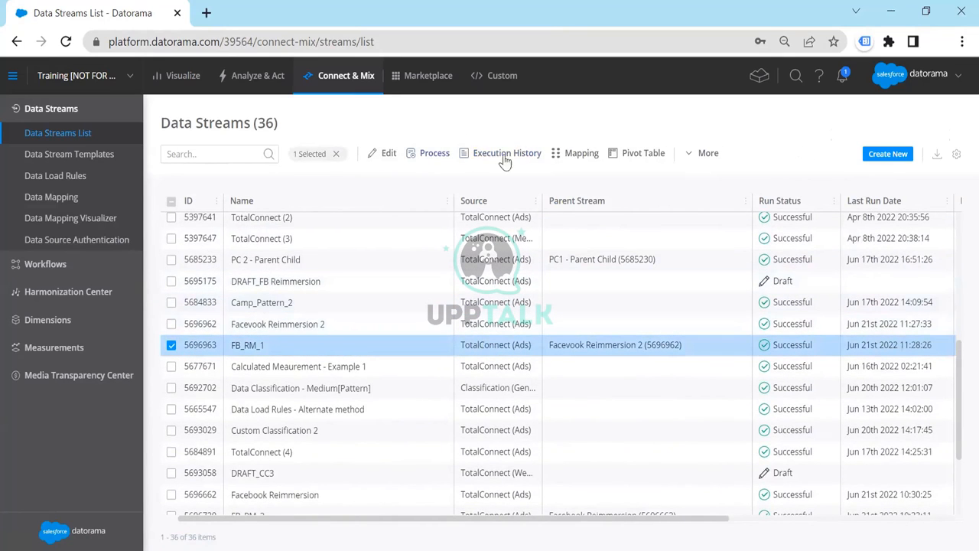
click(559, 154)
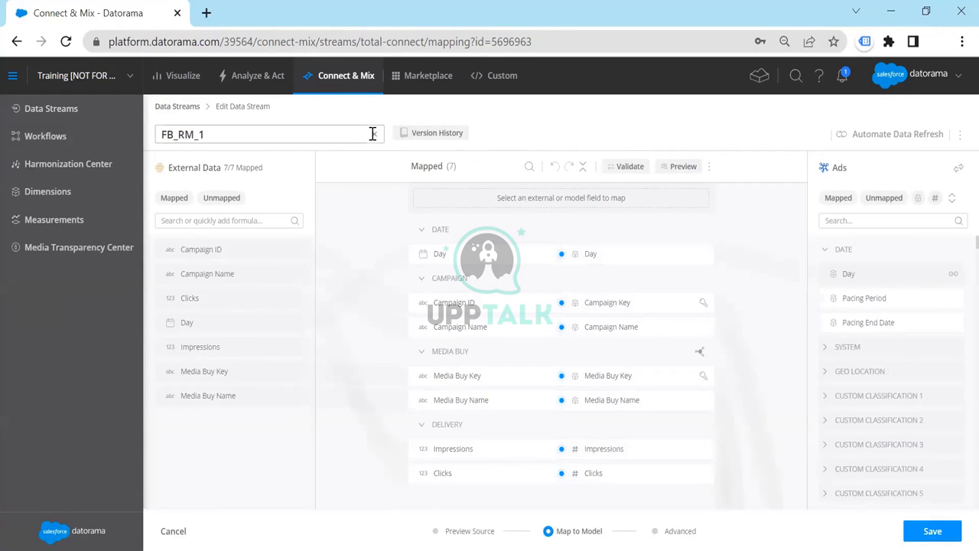
Duplicate the FB_RM_1 mapping's browser tab and go to the Data Streams list in the copy
right_click(140, 20)
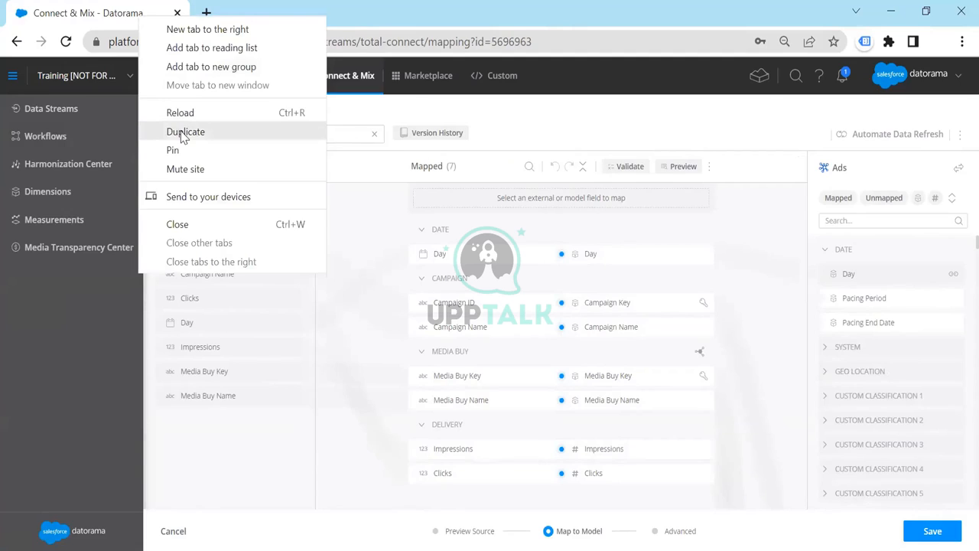
click(184, 132)
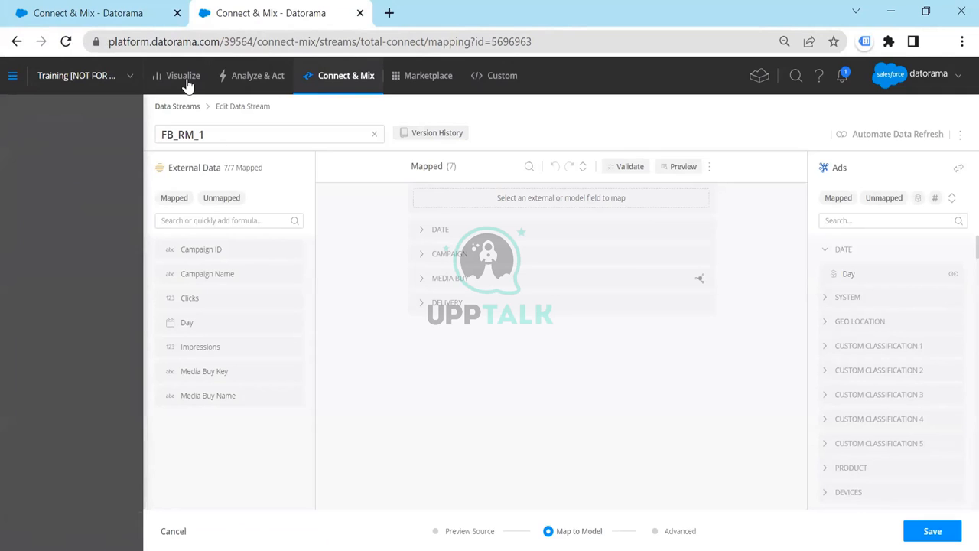
click(190, 109)
click(111, 8)
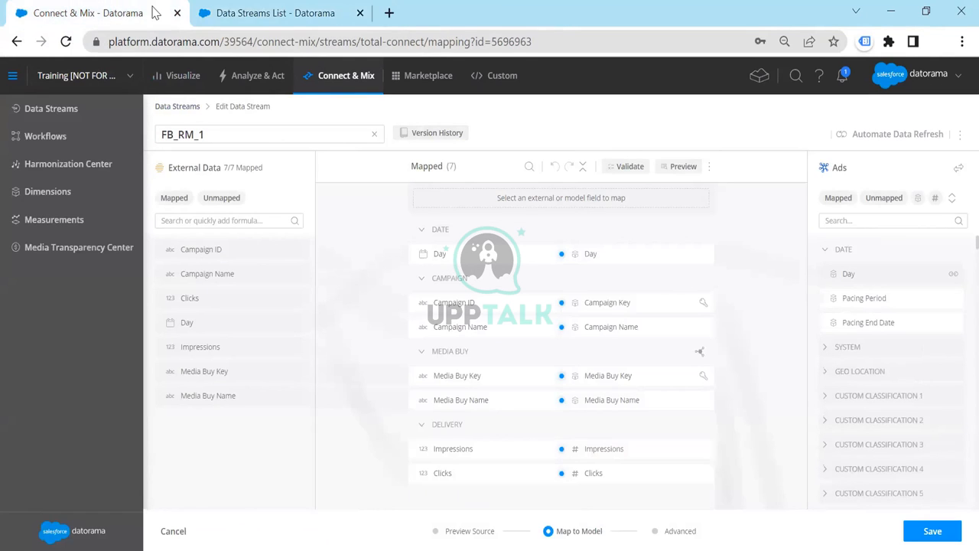
click(222, 13)
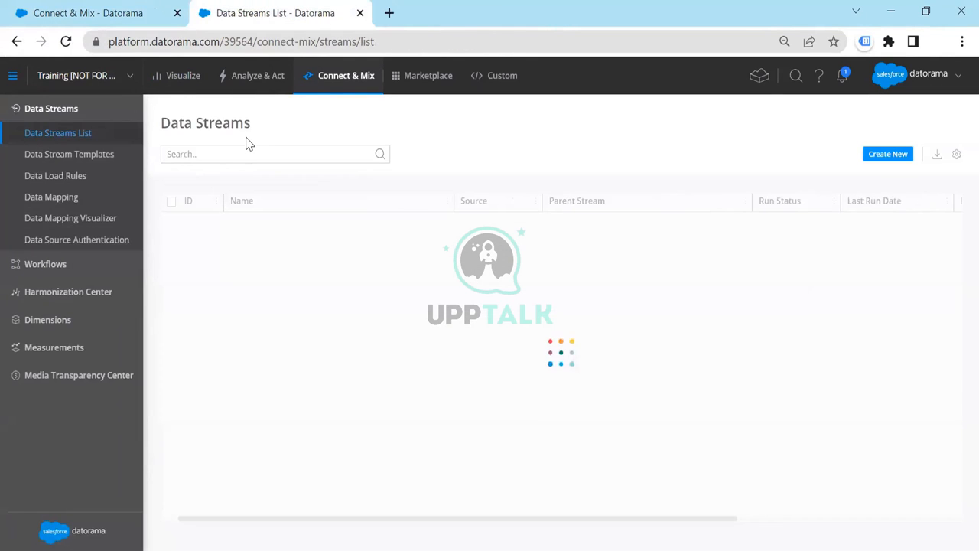
Search the data streams for FB, open the mapping of FB_RM_2 and compare it with the FB_RM_1 mapping
click(247, 152)
text(FB)
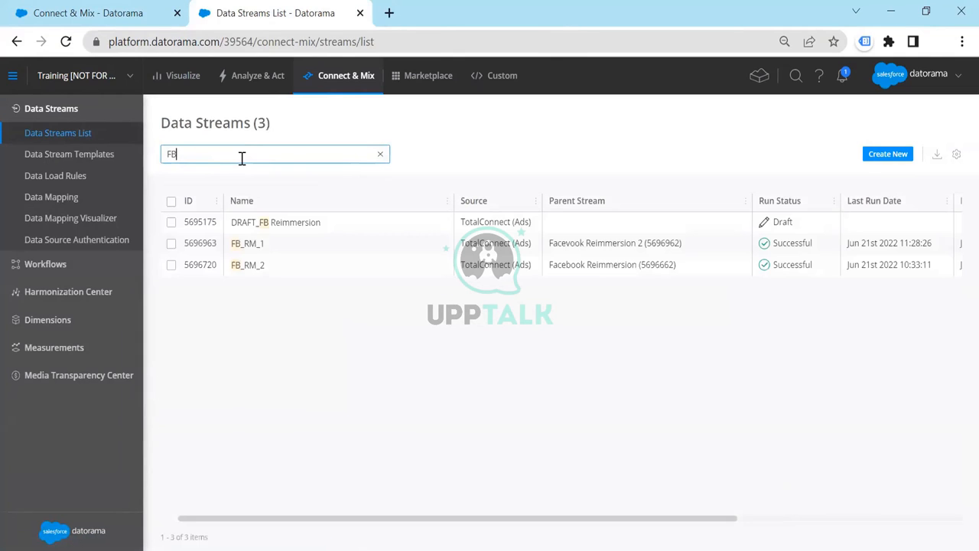
click(293, 265)
click(557, 157)
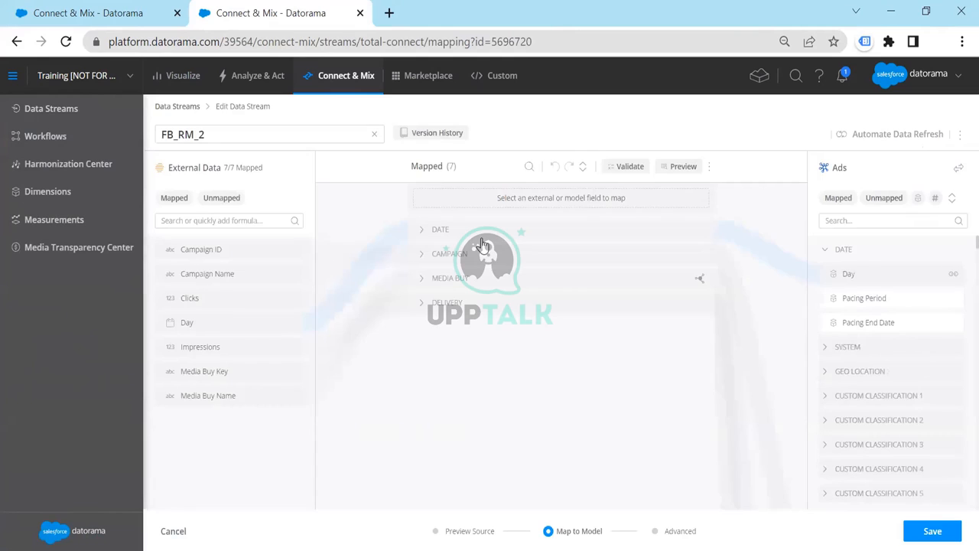
click(96, 22)
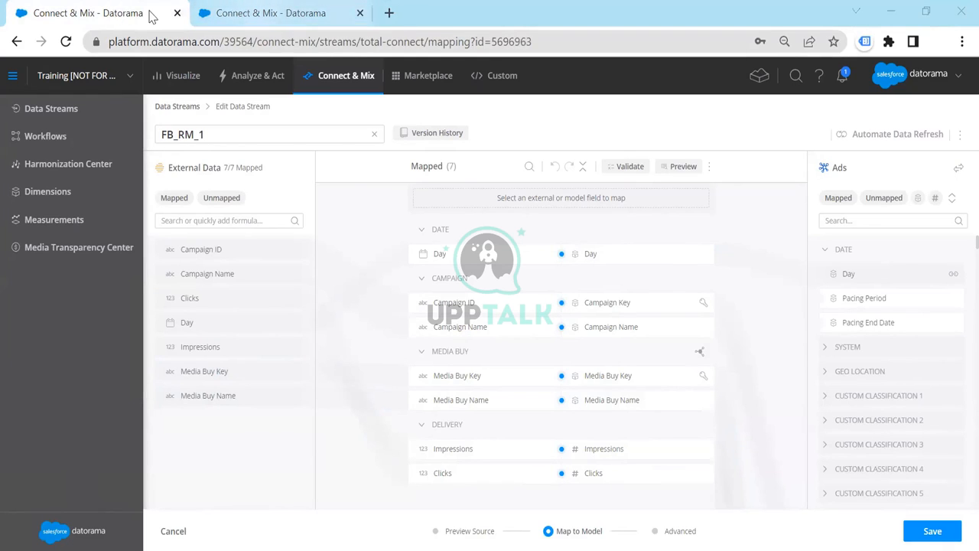
key(ctrl+Tab)
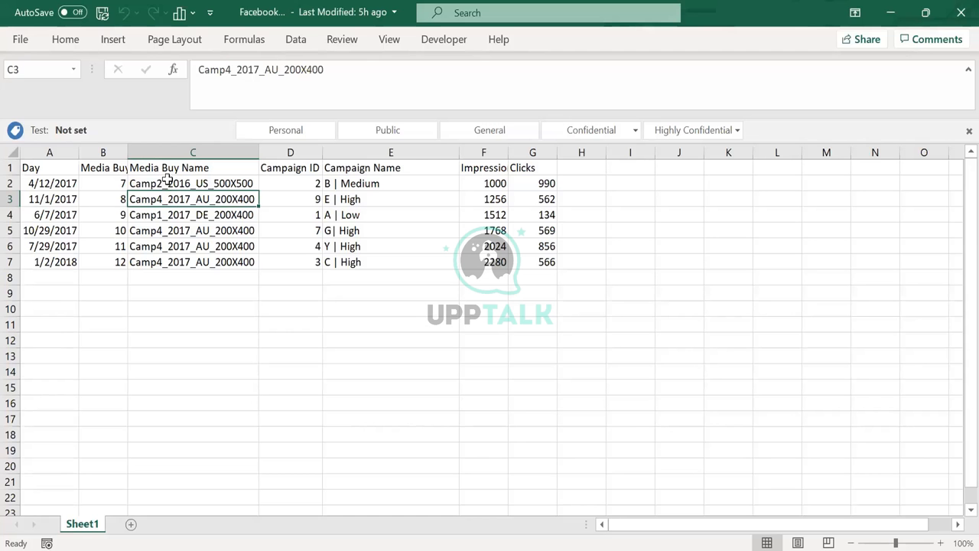
Switch to the Facebook workbook in Excel and colour the Camp2 part of the media buy name in cell C2 red
drag(166, 183, 170, 259)
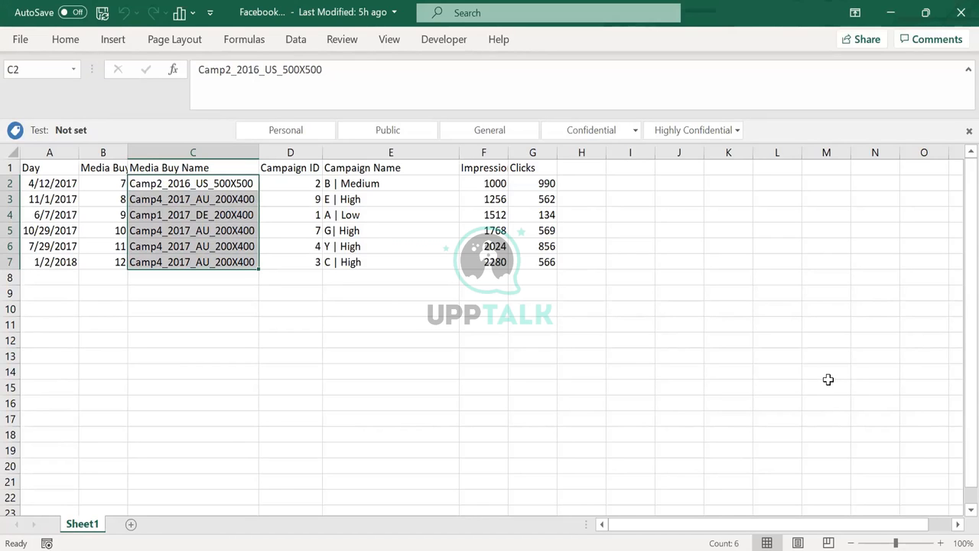
text(Camp2_2016_US_500X500 Camp4_2017_AU_200X400 Camp1_2017_DE_200X400 Camp4_2017_AU_200X400 Camp4_2017_AU_200X400 Camp4_2017_AU_200X400)
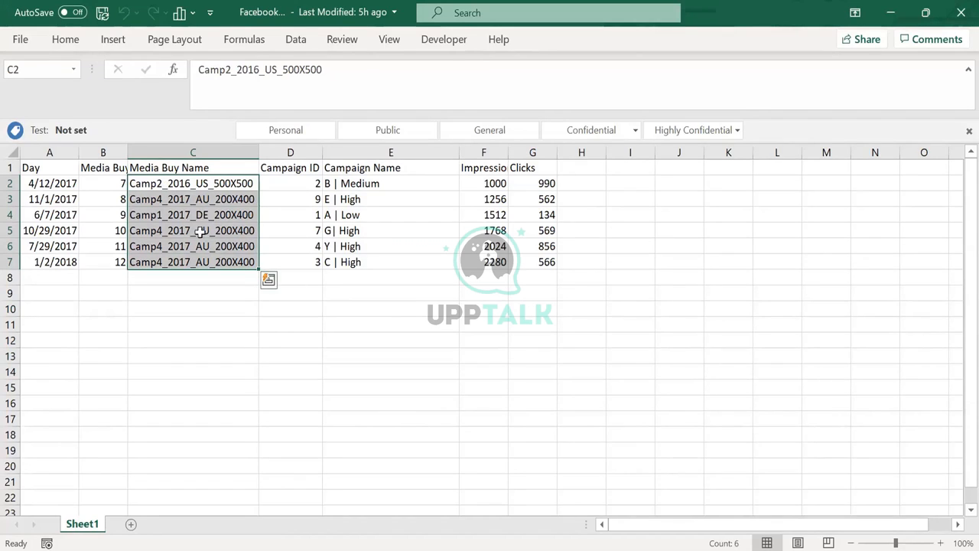
click(151, 183)
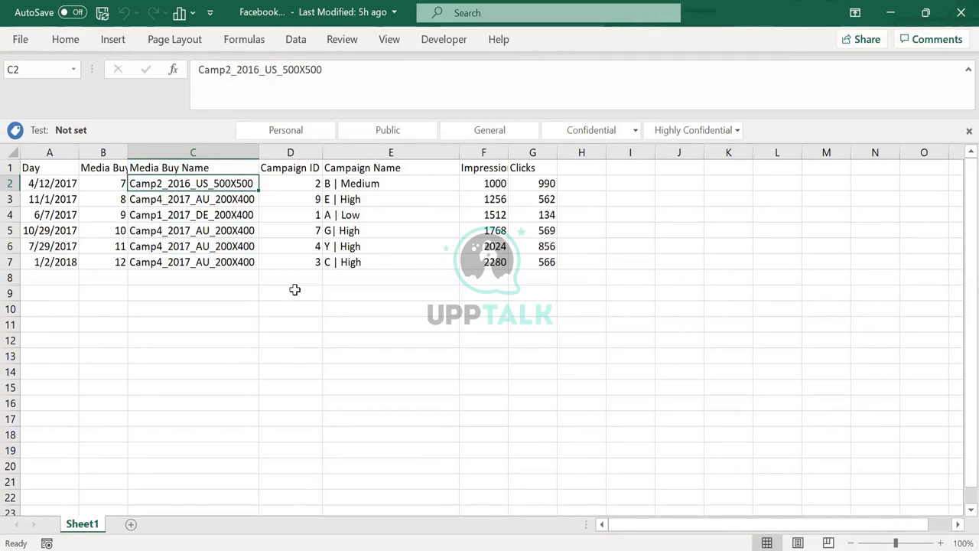
double_click(148, 183)
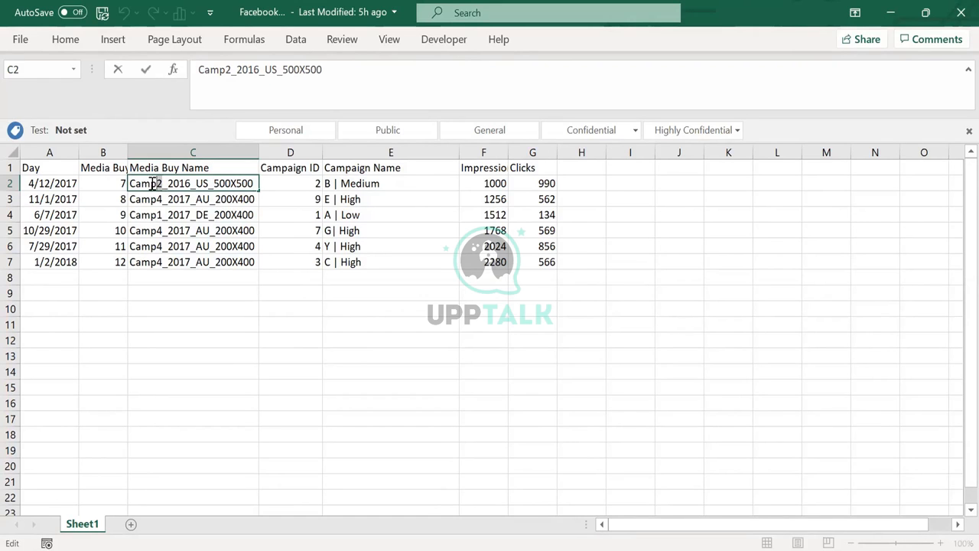
click(70, 40)
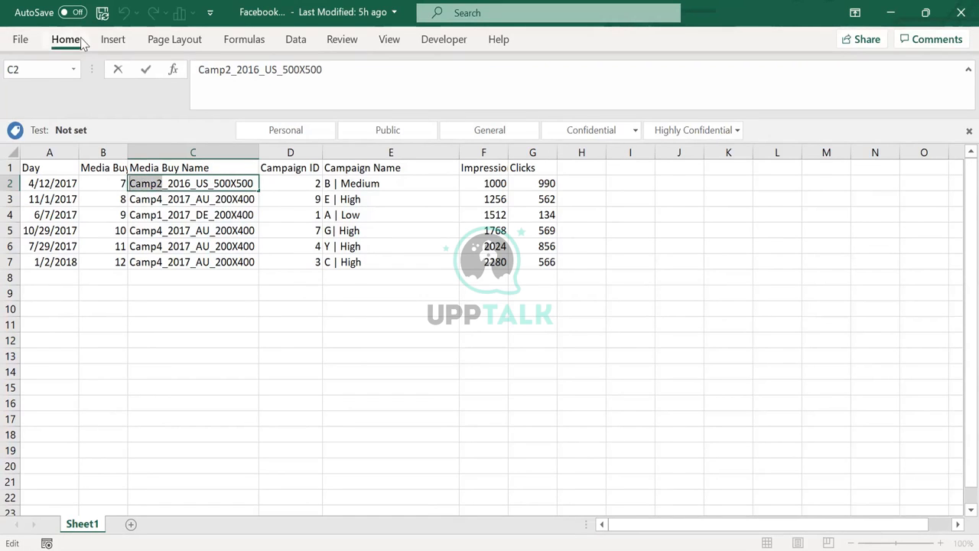
click(214, 97)
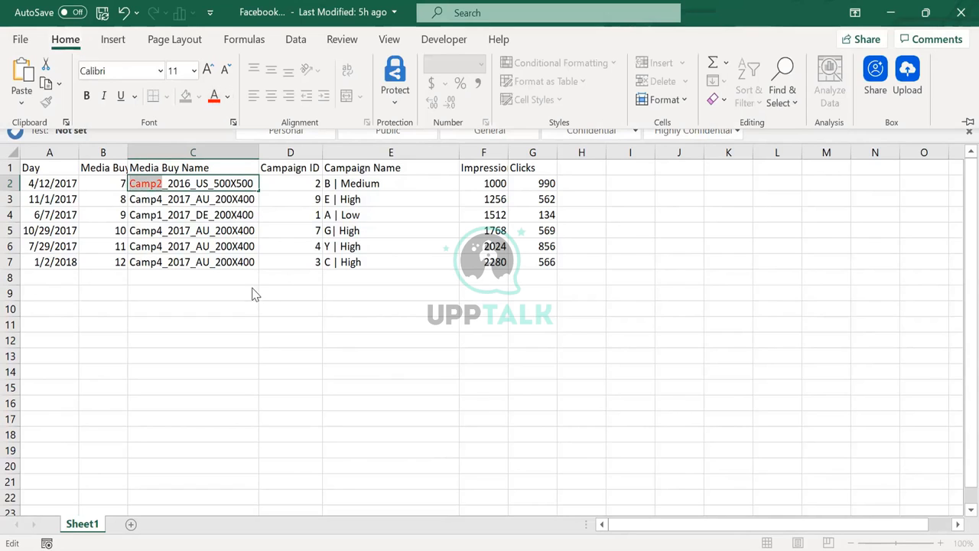
Finish editing cell C2 and widen column B to fit its full Media Buy Key header
click(127, 150)
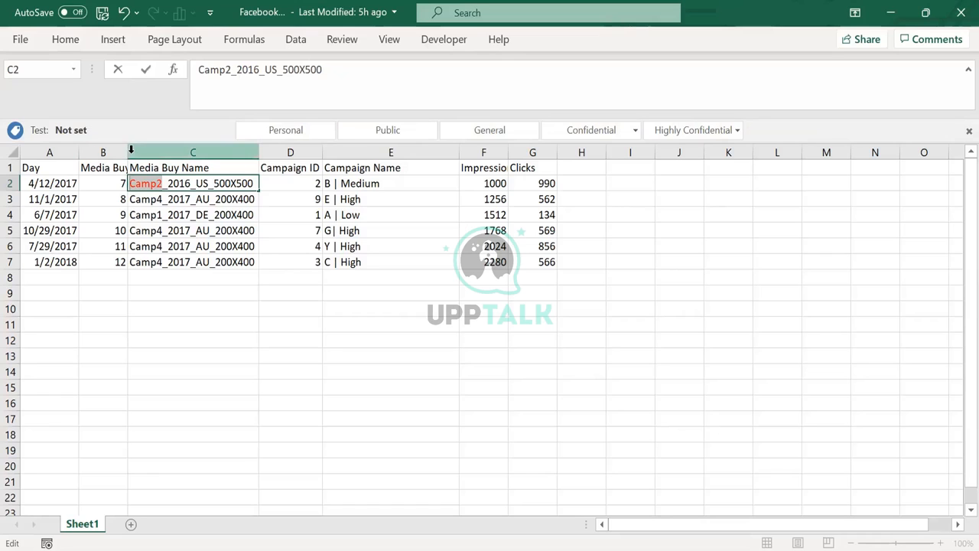
click(104, 170)
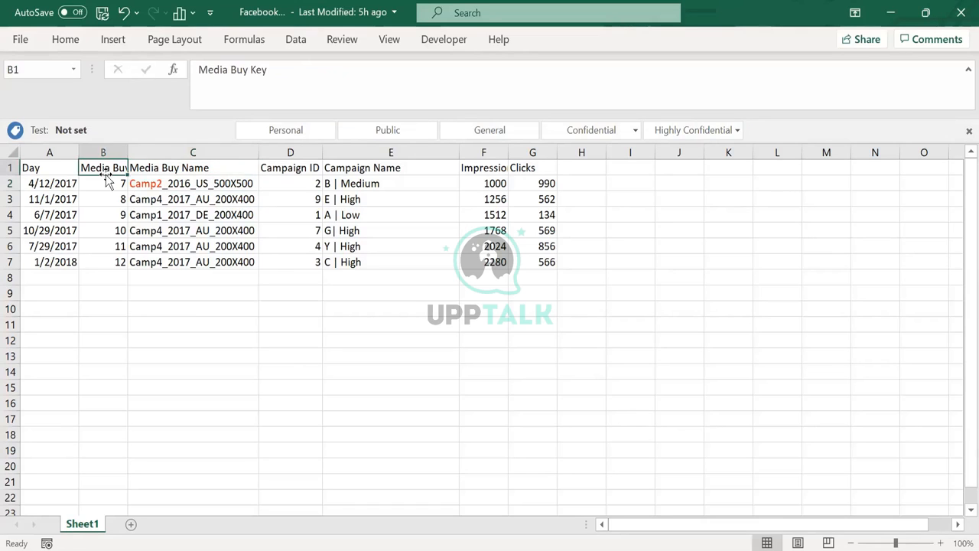
double_click(127, 148)
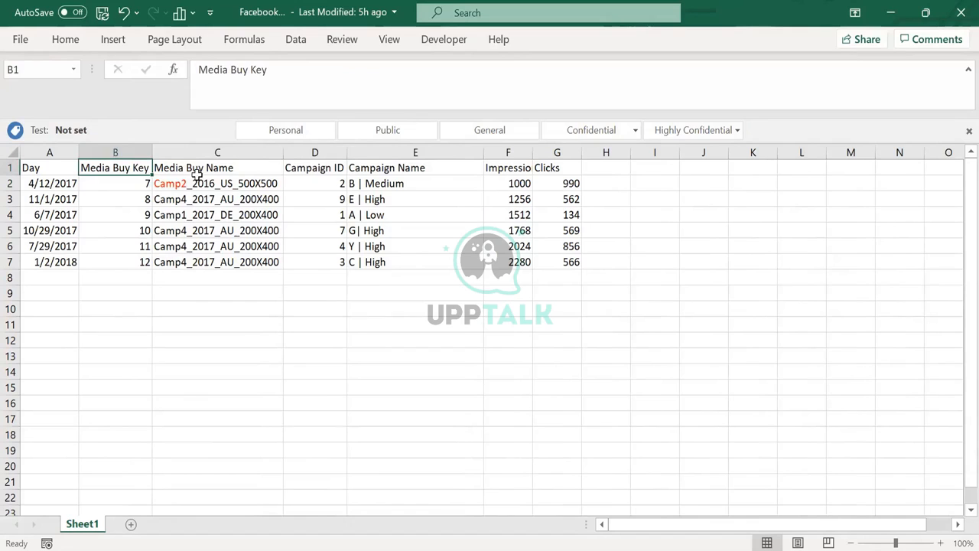
click(201, 168)
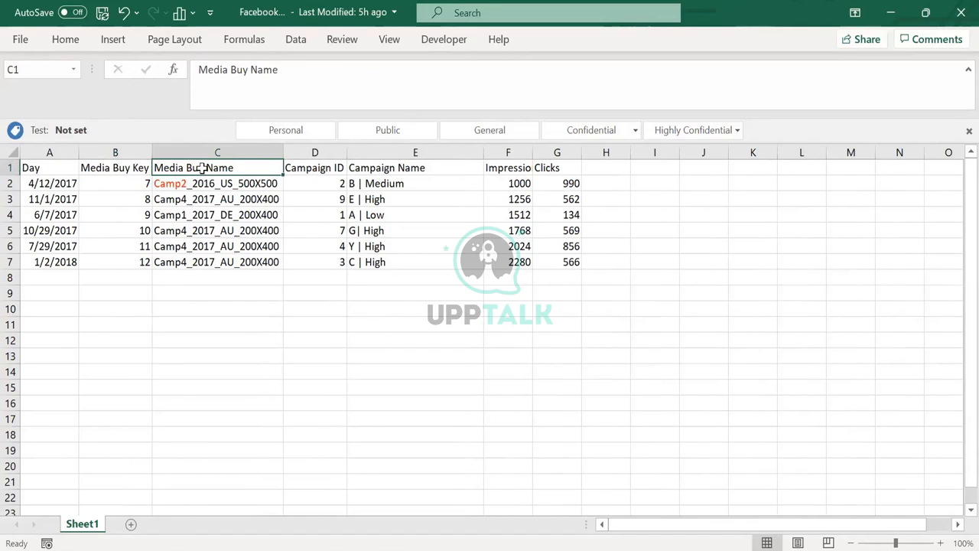
click(168, 182)
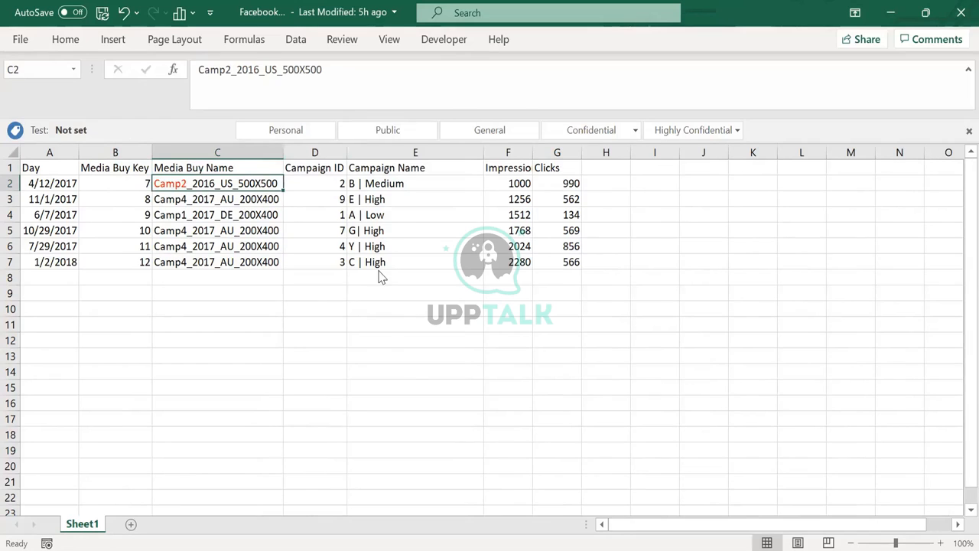
Insert a column before Campaign ID, give it the header Campaign and enter Camp2 in cell D2
right_click(345, 148)
click(393, 287)
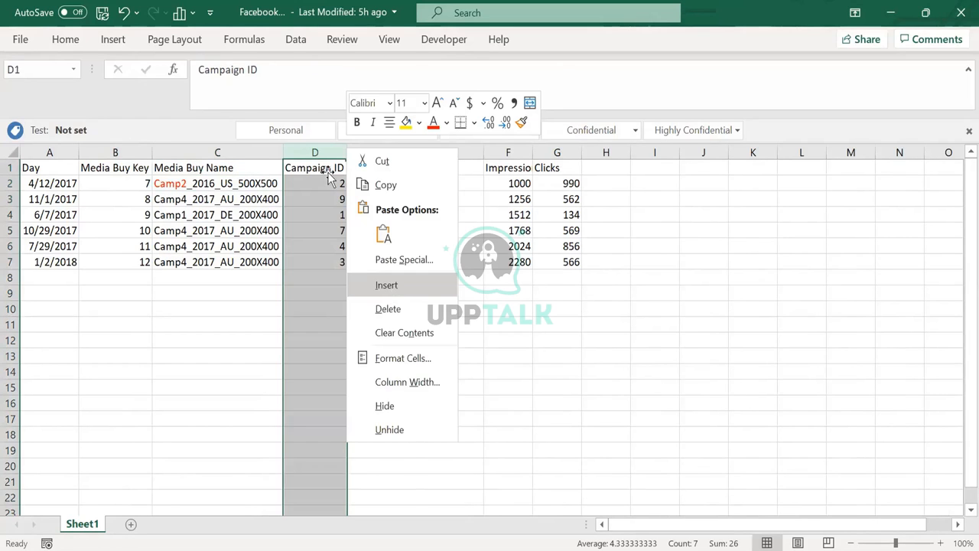
text(C)
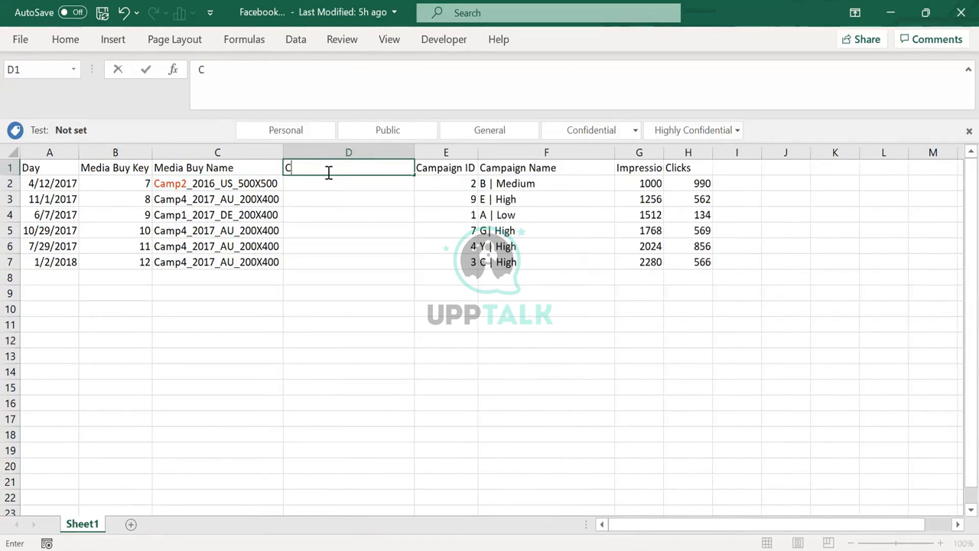
text(asmpaign)
key(BackSpace)
key(BackSpace)
key(BackSpace)
key(BackSpace)
key(BackSpace)
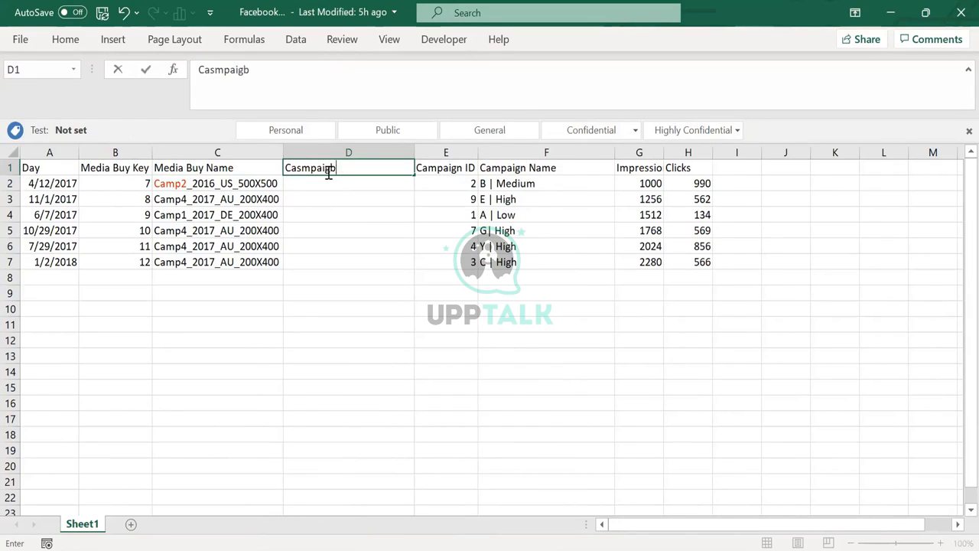
key(BackSpace)
key(BackSpace)
key(BackSpace)
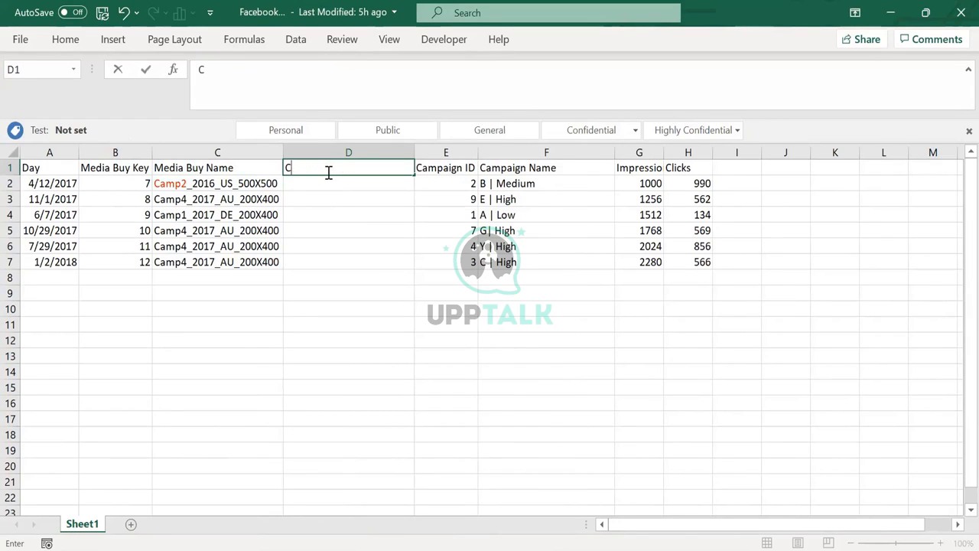
text(ampaign)
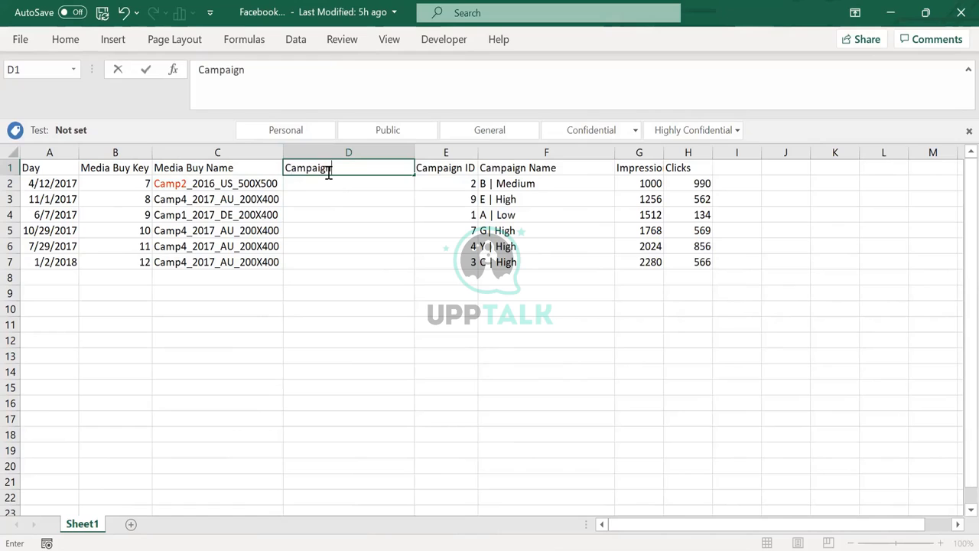
key(Return)
text(Camp2)
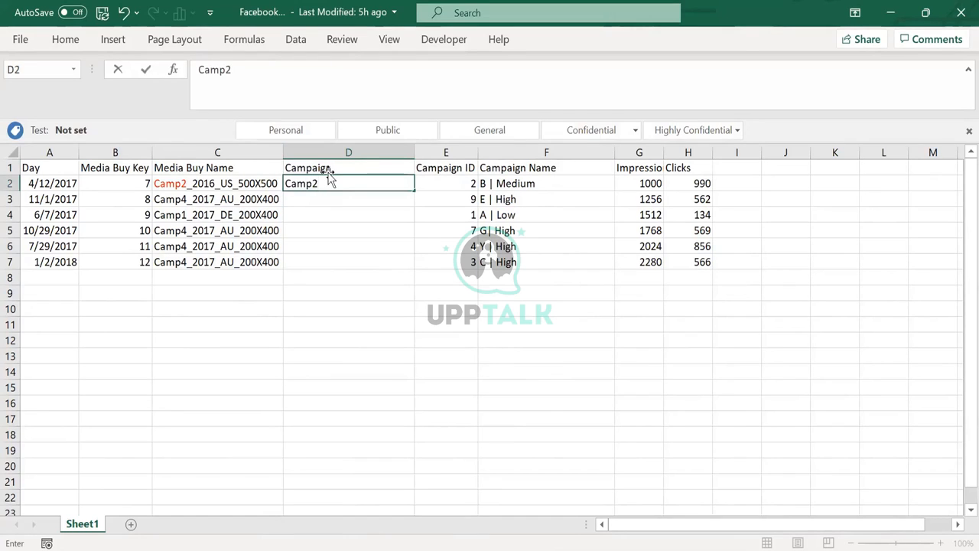
key(Return)
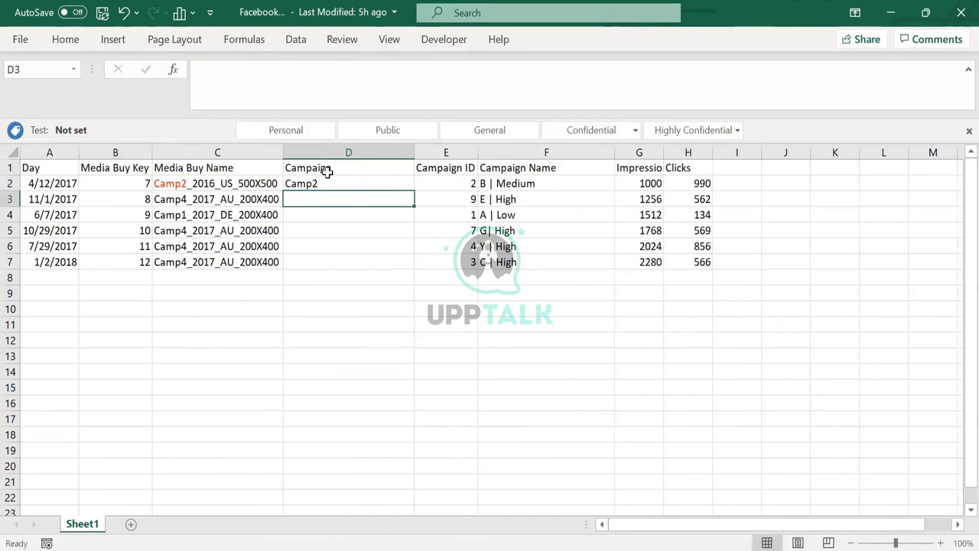
Compare the Campaign column's Camp2 value with the Media Buy Key and Media Buy Name columns it relates to
click(324, 183)
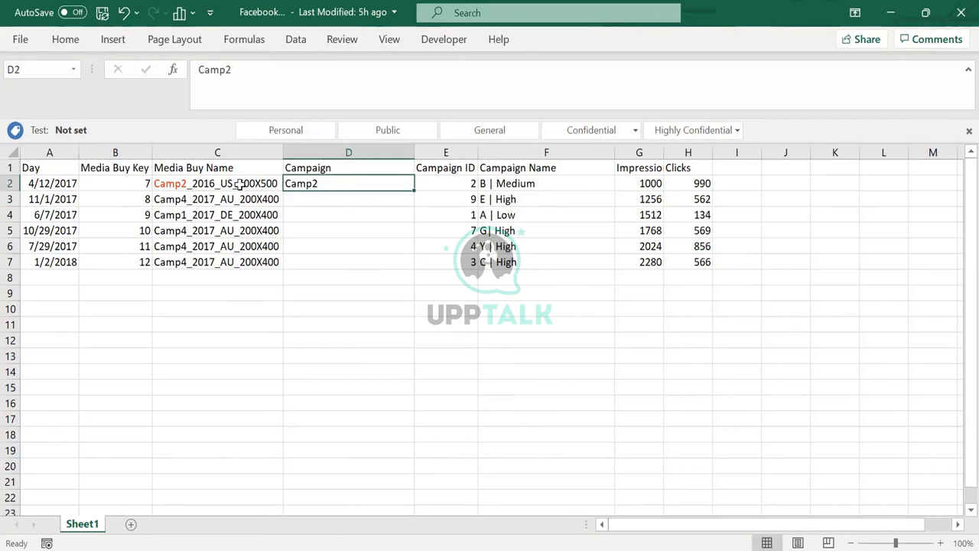
drag(193, 184, 191, 261)
drag(137, 166, 126, 262)
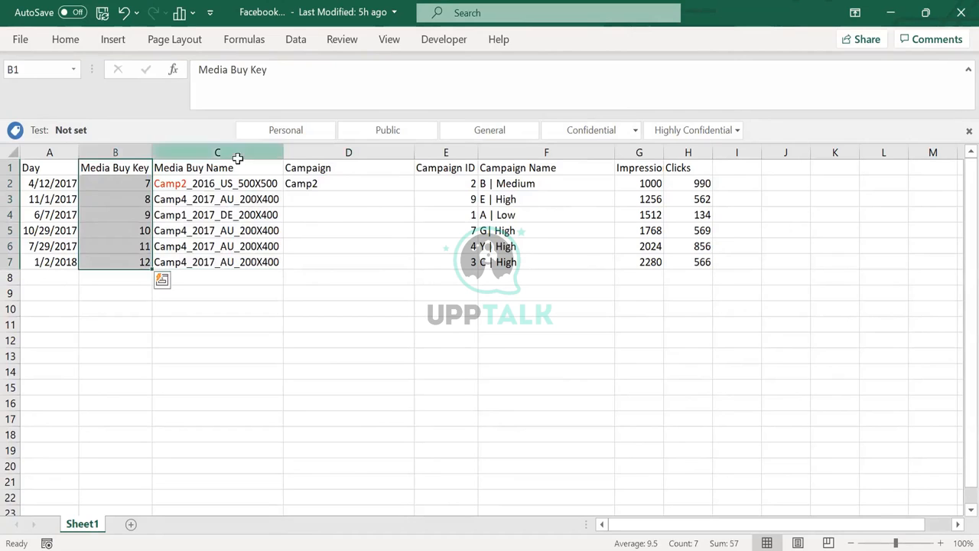
click(217, 153)
click(233, 167)
double_click(233, 167)
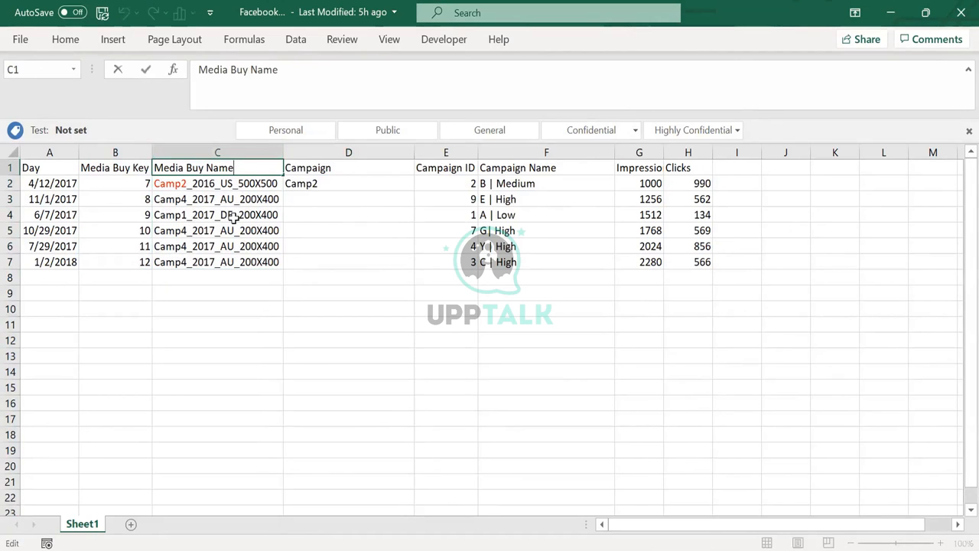
click(310, 183)
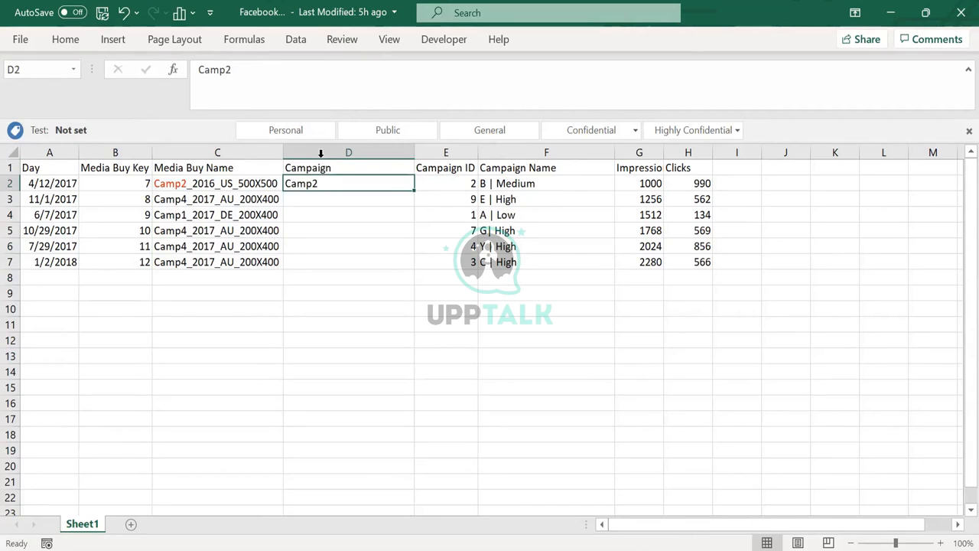
click(321, 153)
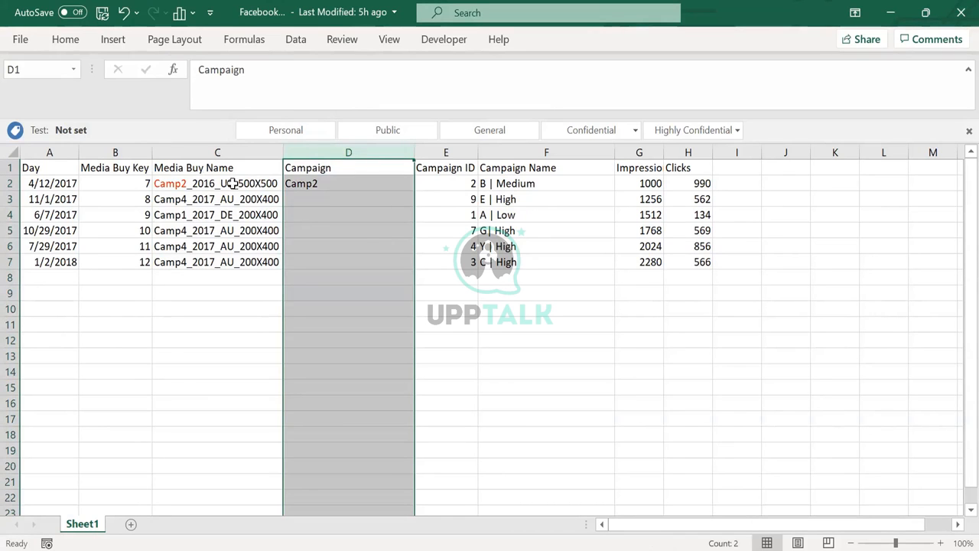
click(352, 193)
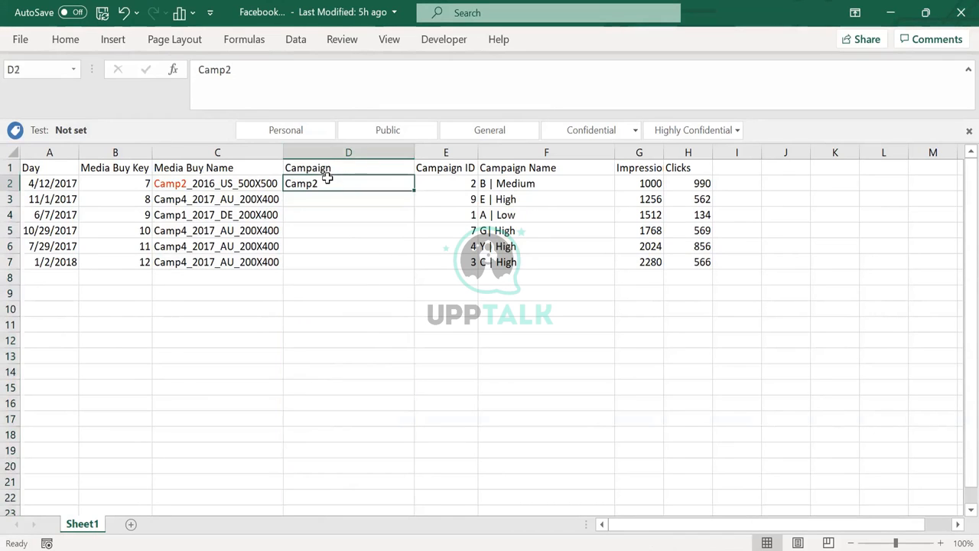
click(124, 147)
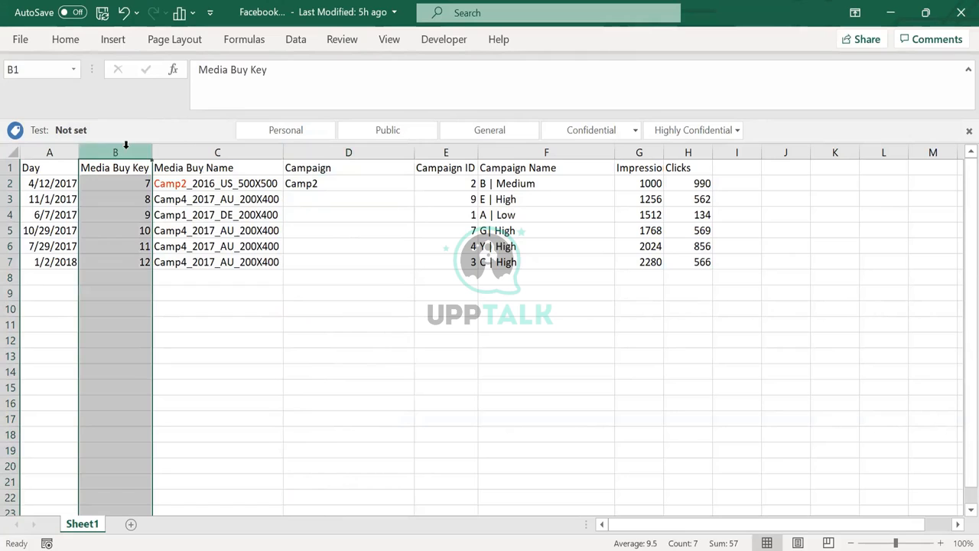
click(194, 142)
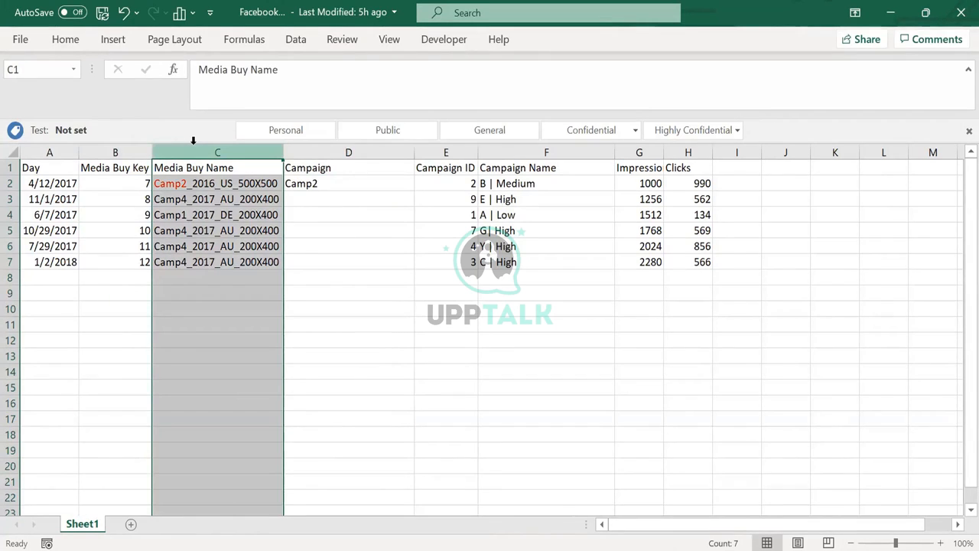
Delete the inserted Campaign column D
click(341, 150)
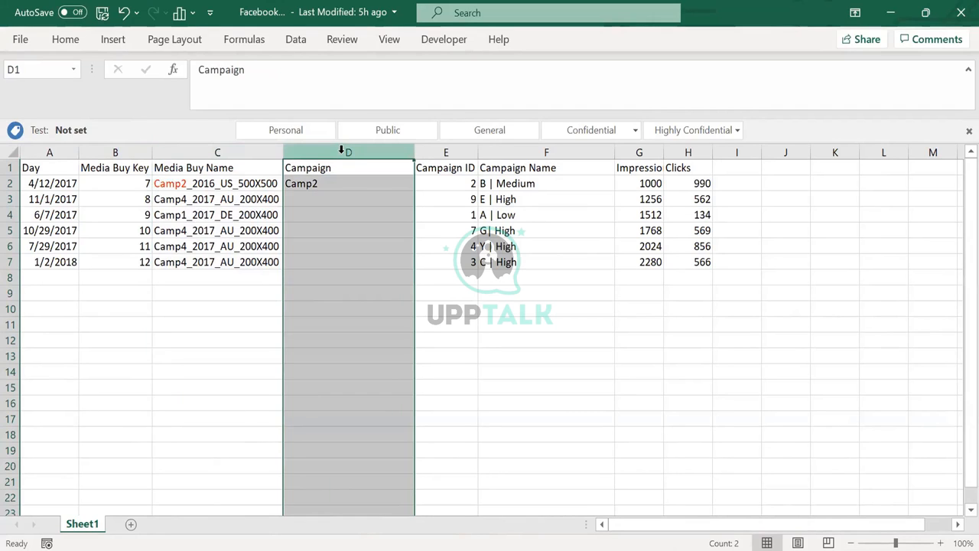
key(ctrl+minus)
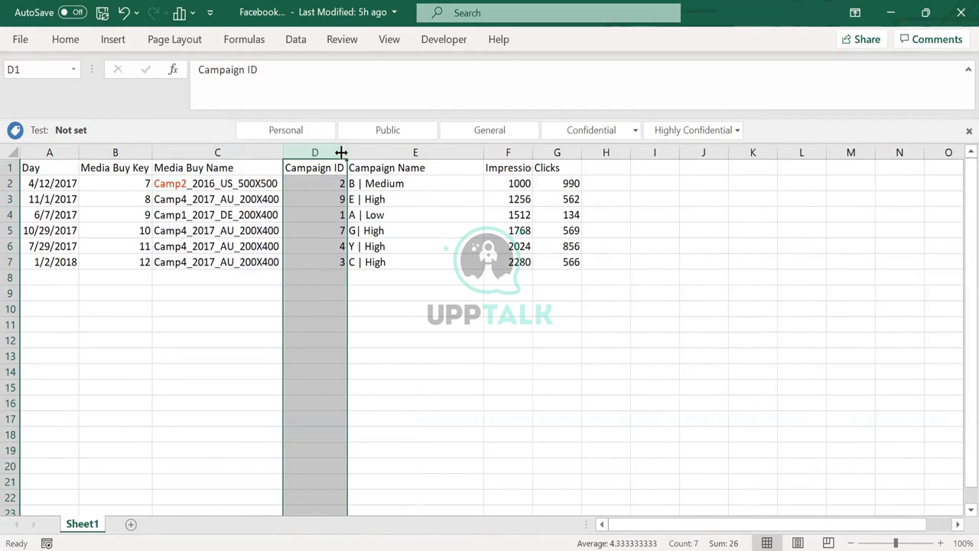
Examine the naming-convention values in the Media Buy Name column alongside the other media buy and campaign columns
click(167, 182)
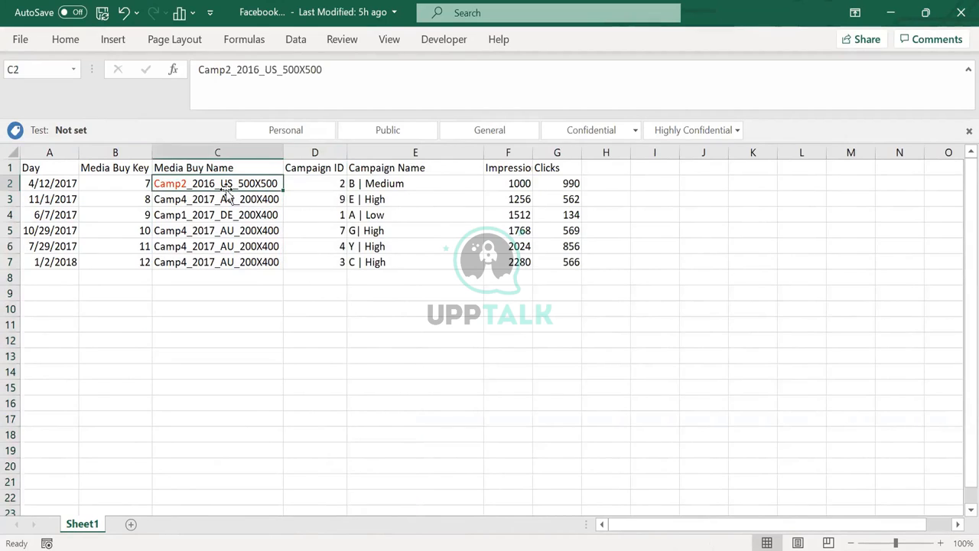
click(239, 149)
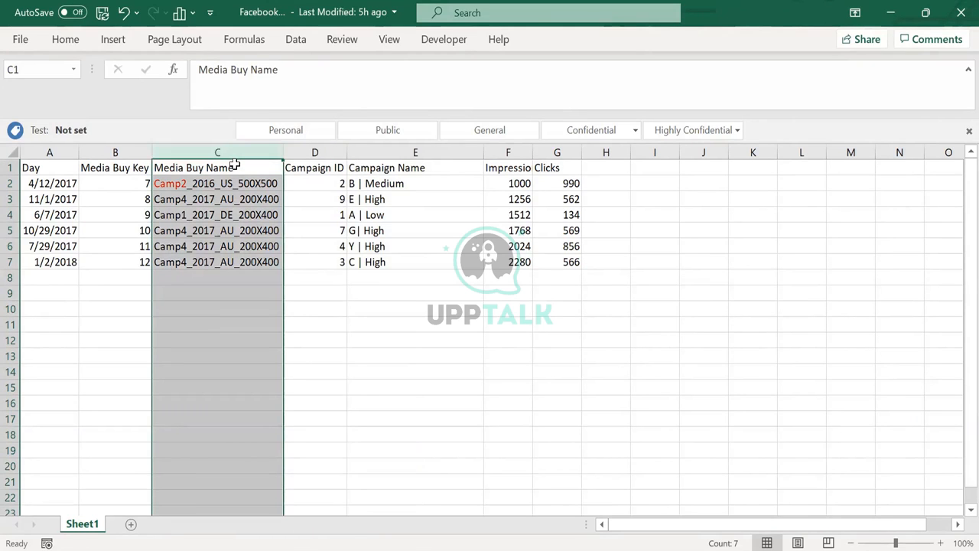
click(184, 191)
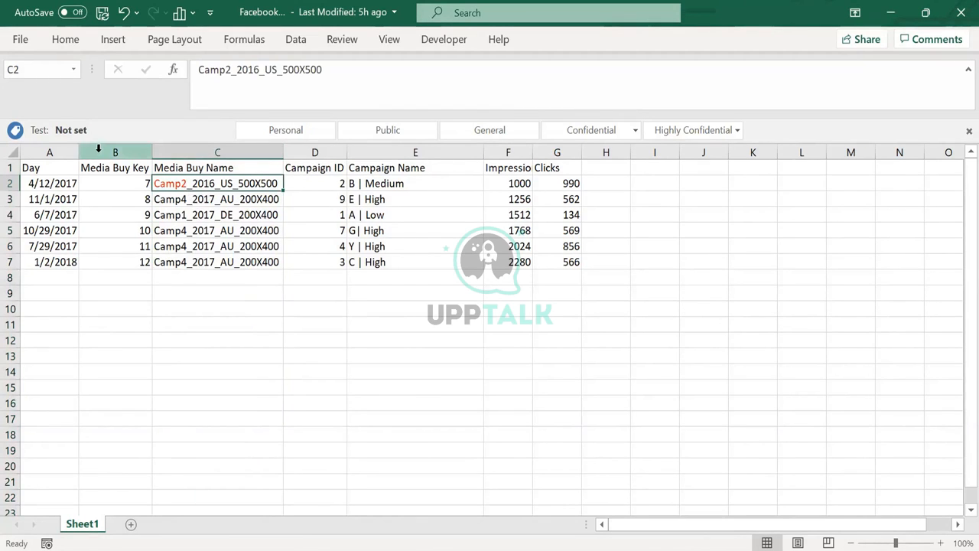
drag(100, 150, 156, 147)
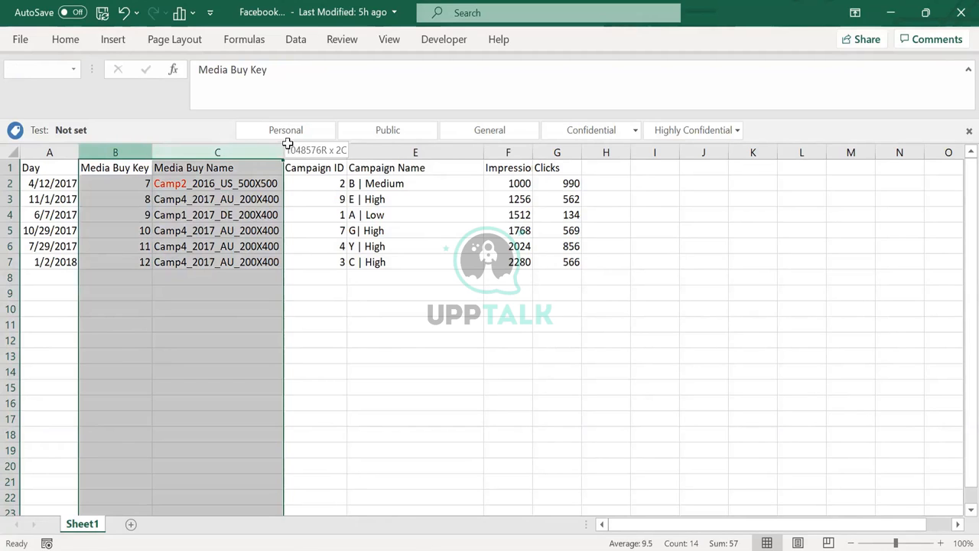
drag(391, 148, 411, 149)
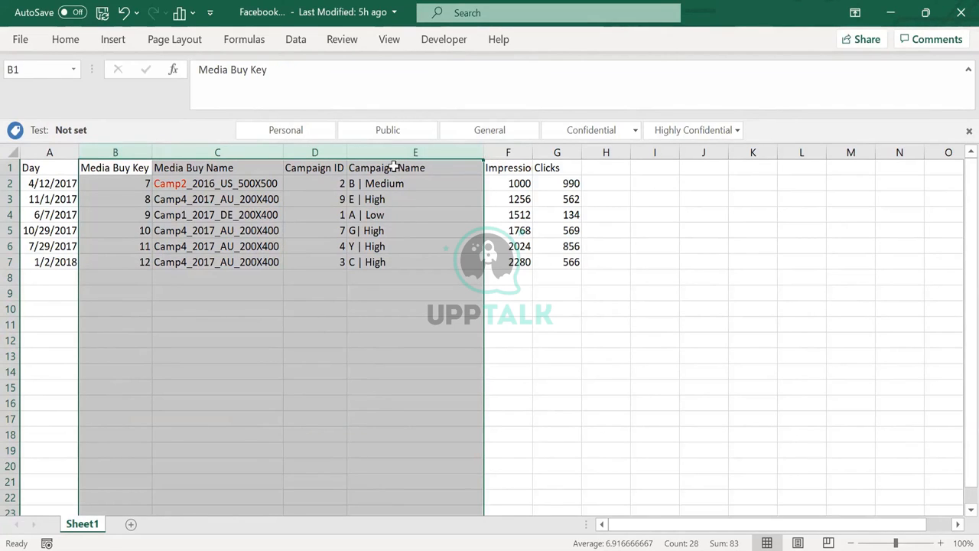
click(175, 199)
drag(172, 183, 185, 276)
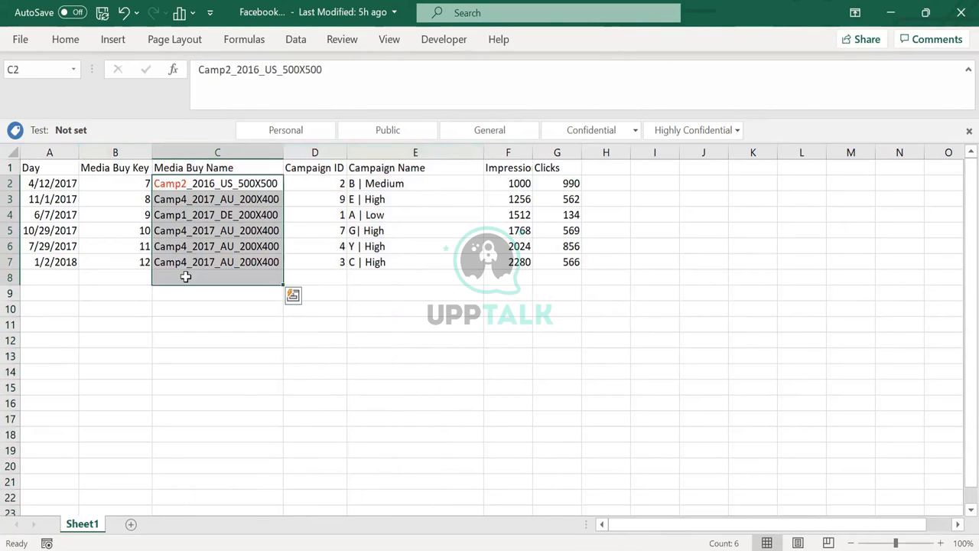
Examine how the Media Buy Key relates to the Campaign Name values, highlighting columns B through E
click(105, 150)
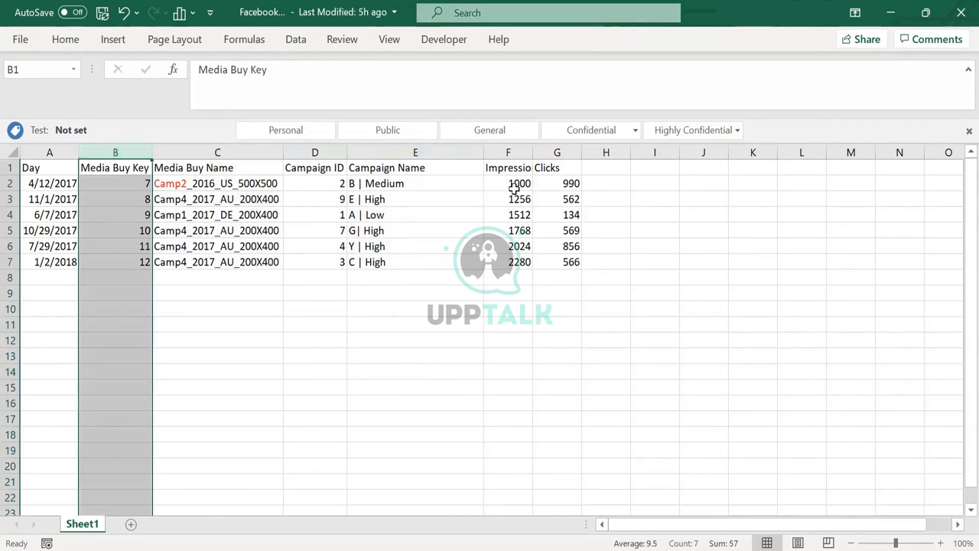
click(431, 175)
drag(423, 166, 433, 239)
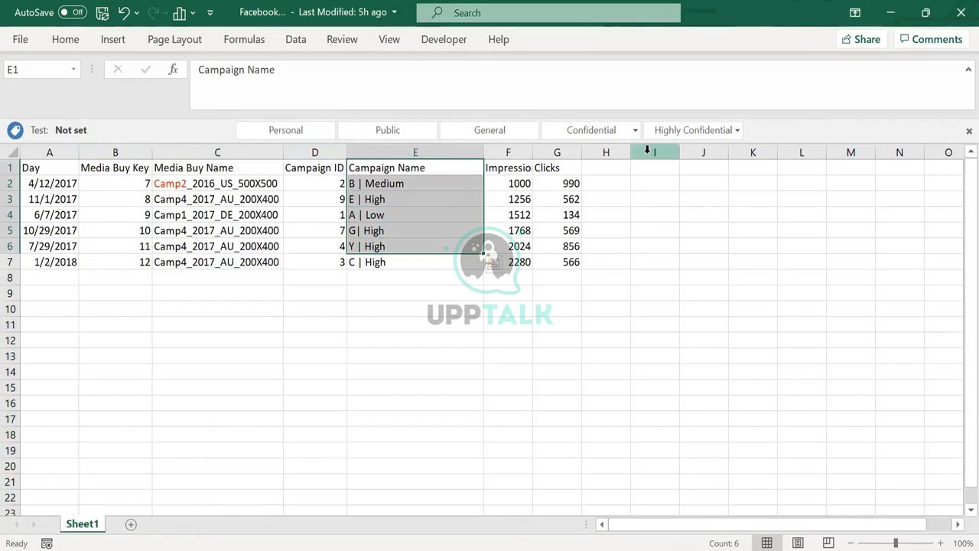
click(279, 166)
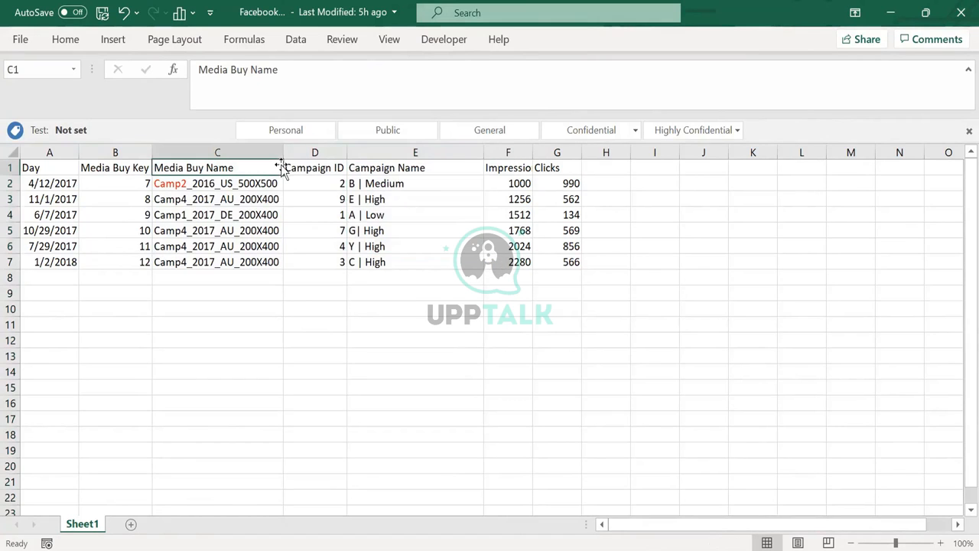
click(107, 167)
drag(102, 169, 374, 262)
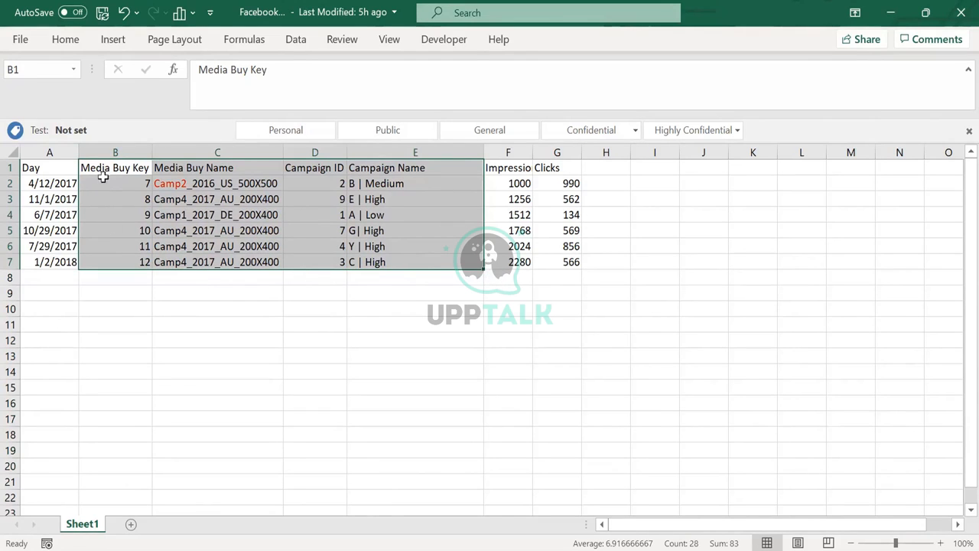
click(166, 184)
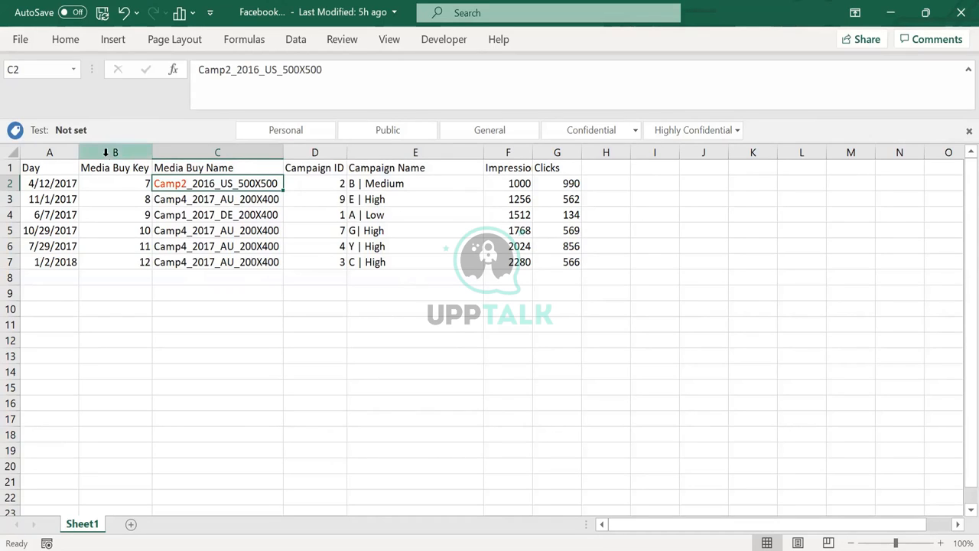
click(108, 153)
shift+click(354, 146)
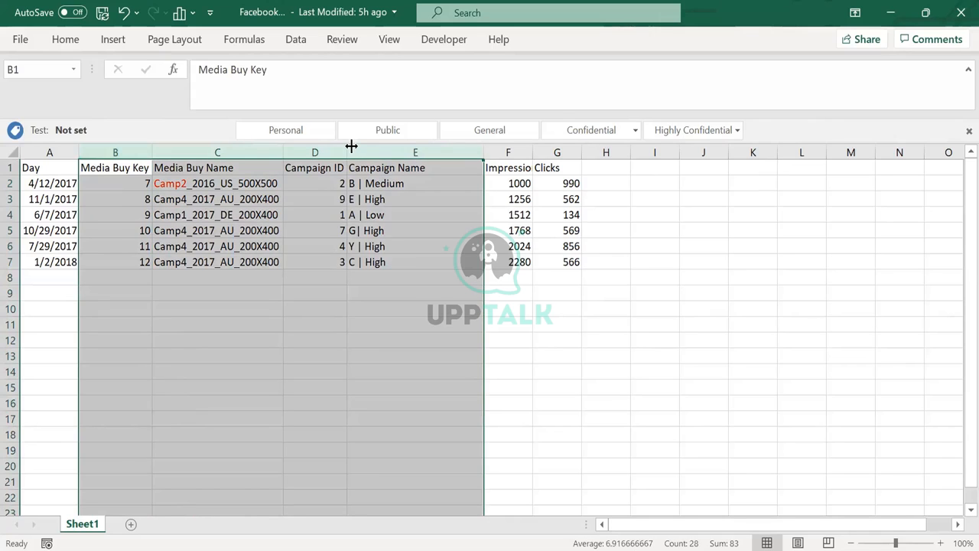
drag(122, 149, 352, 148)
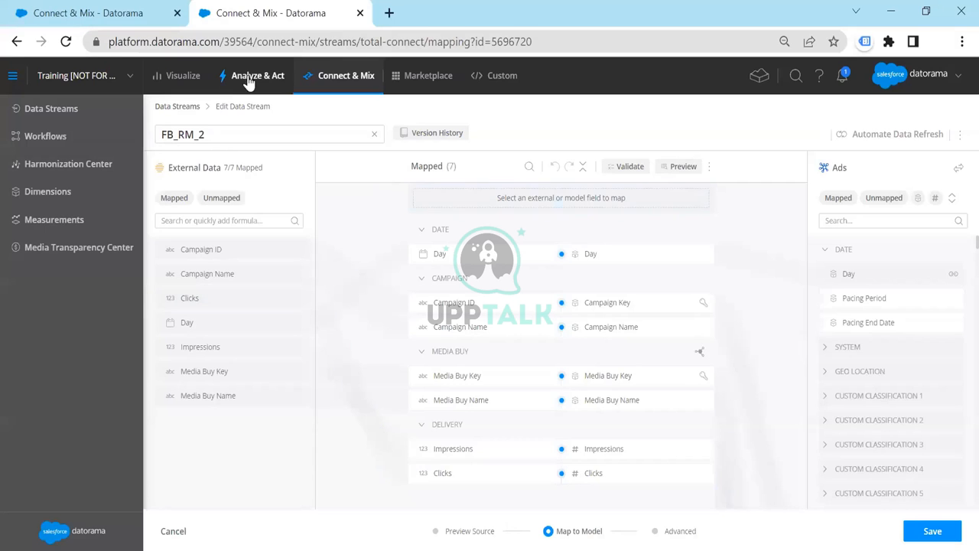
Switch to Datorama and open the Facebook_Reimmersion report for editing from the Reports list
click(249, 77)
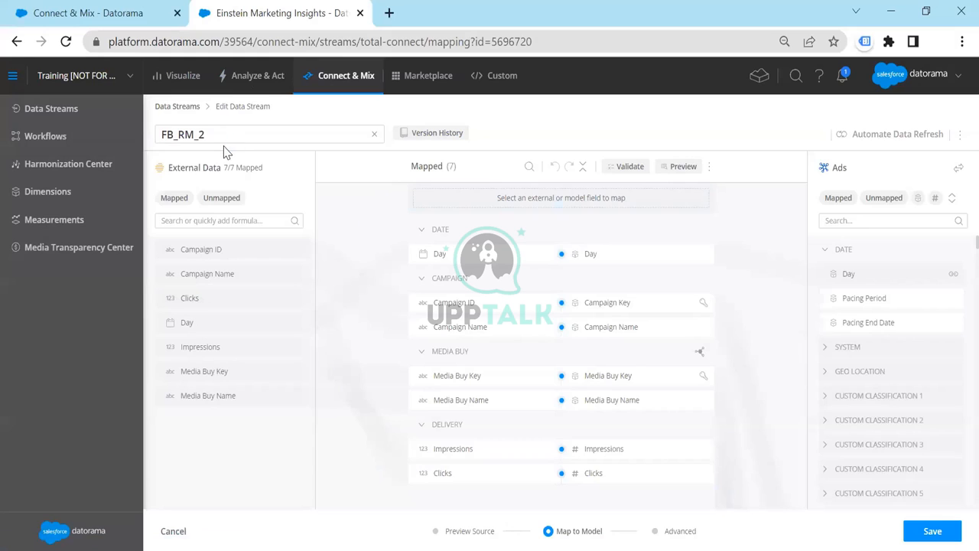
click(59, 193)
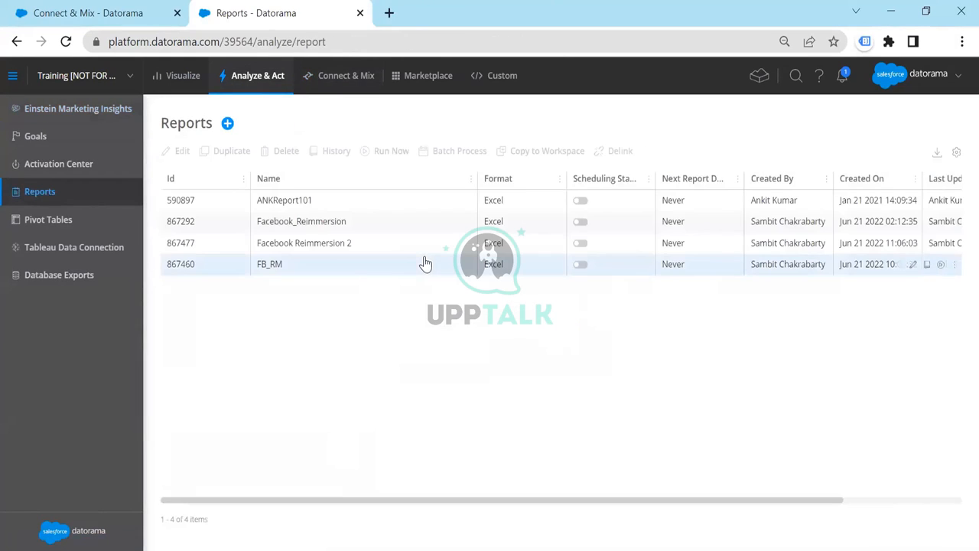
double_click(540, 225)
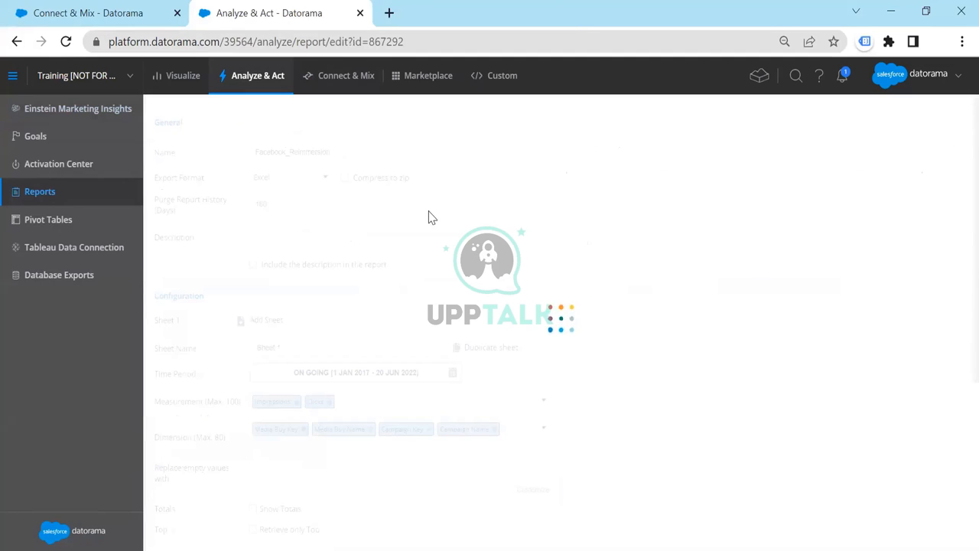
click(357, 150)
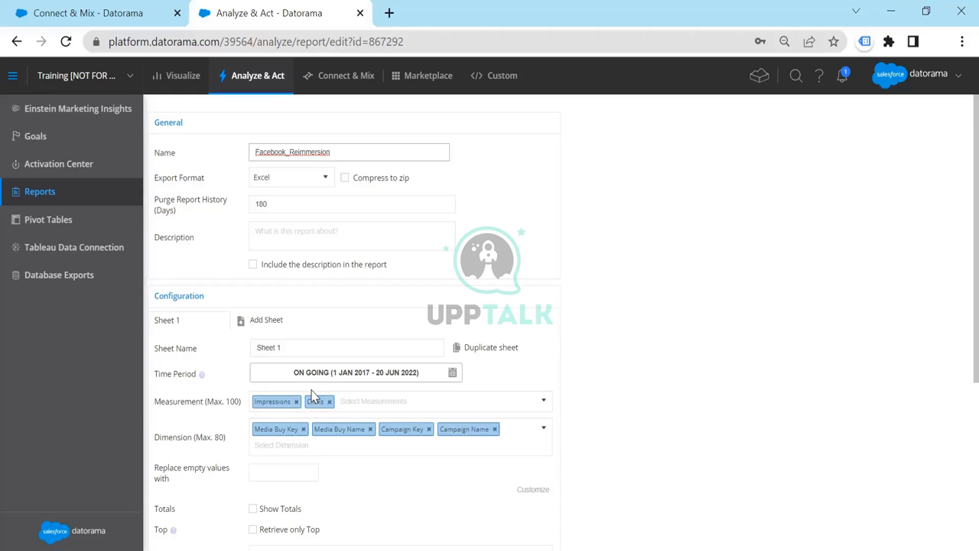
Review the report's measurement choices and its Data Stream filter values without changing them
click(362, 401)
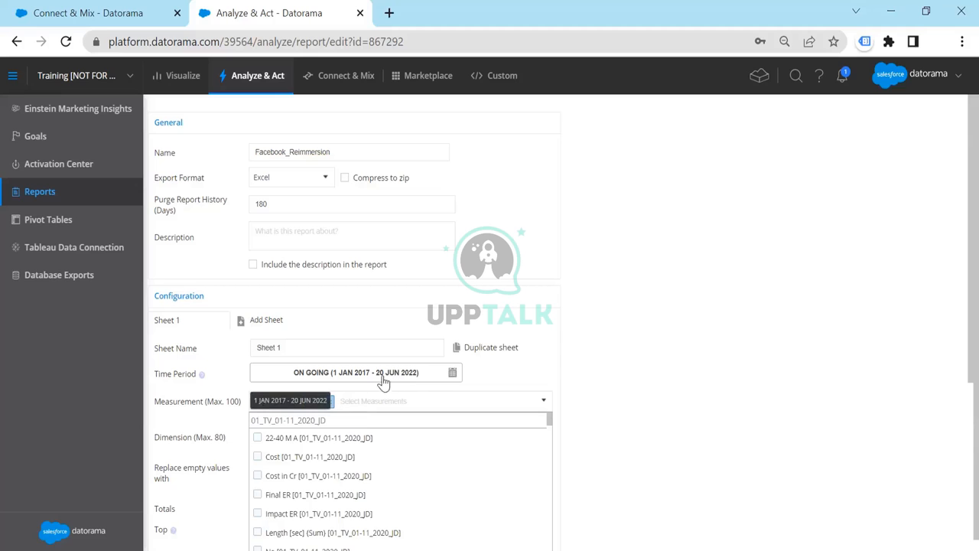
click(610, 343)
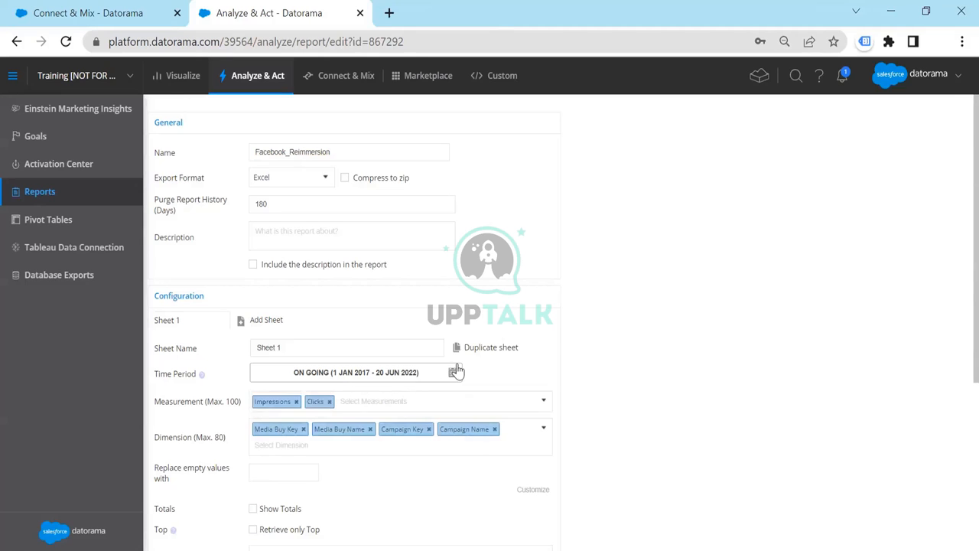
scroll(457, 371, down, 4)
mouse_move(275, 374)
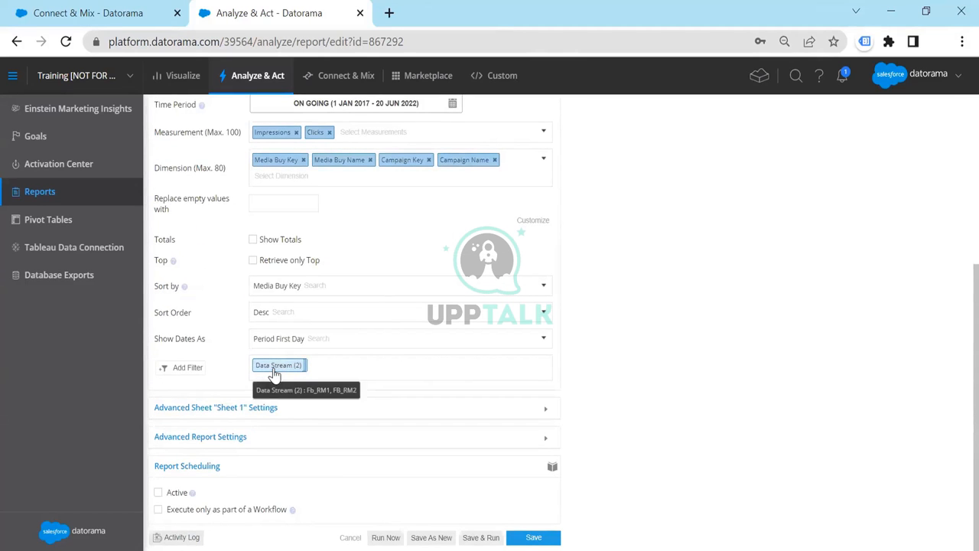
click(274, 374)
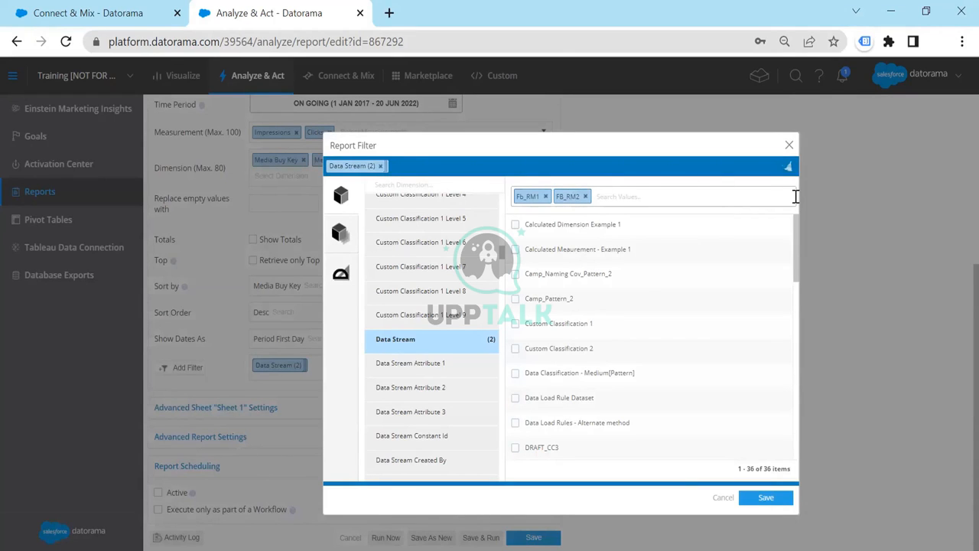
click(629, 196)
click(789, 145)
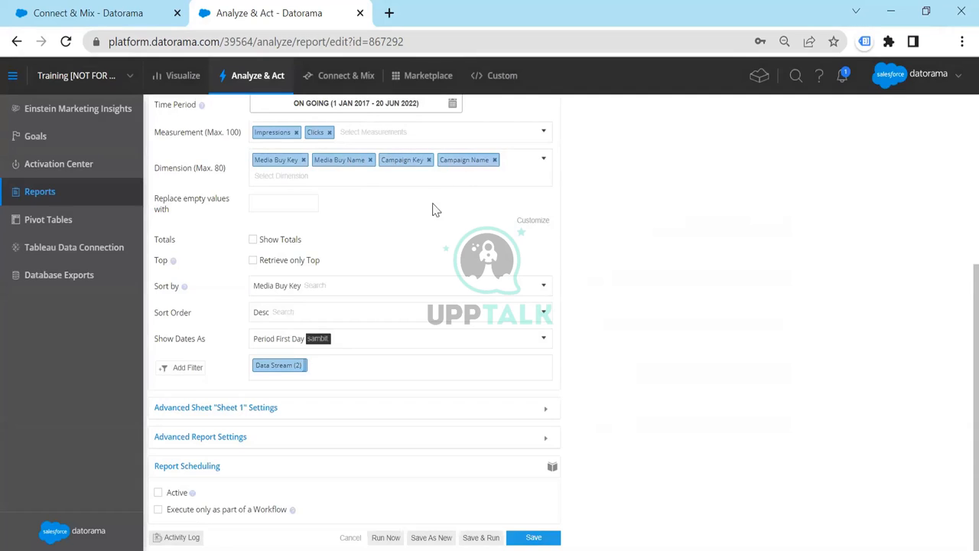
Save and run the Facebook_Reimmersion report, and download the Excel output of its latest run
click(481, 537)
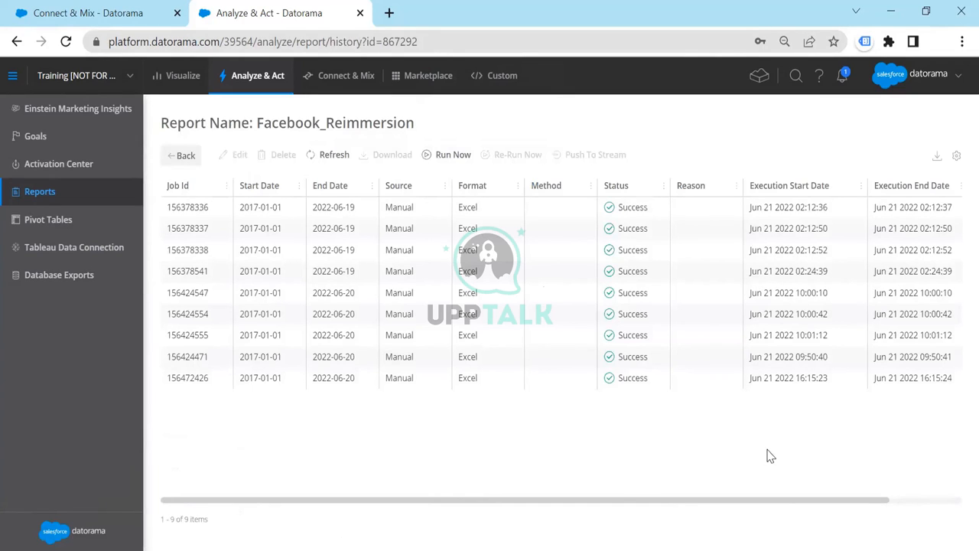
click(734, 384)
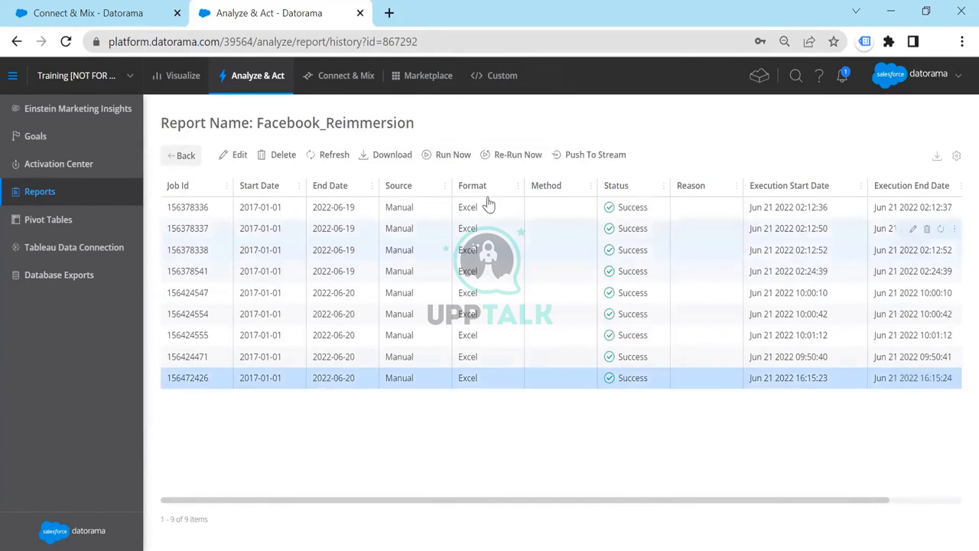
click(399, 156)
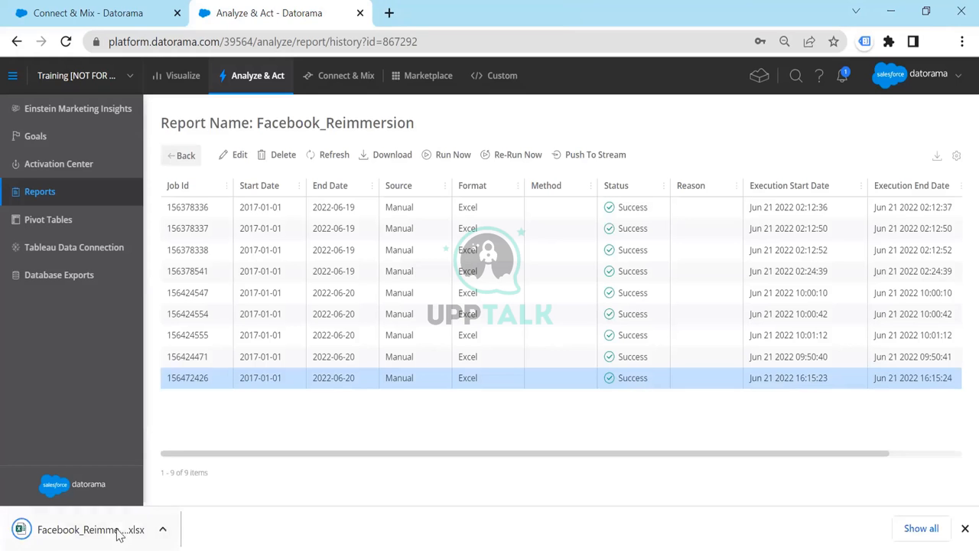
Open the exported FB_RM report workbook in Excel and auto-fit its column widths
click(101, 534)
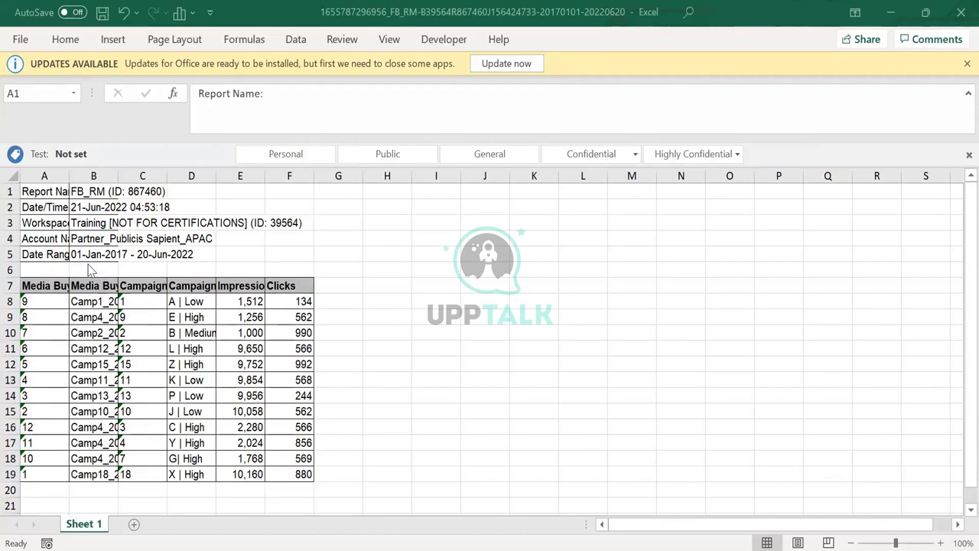
click(11, 175)
double_click(65, 170)
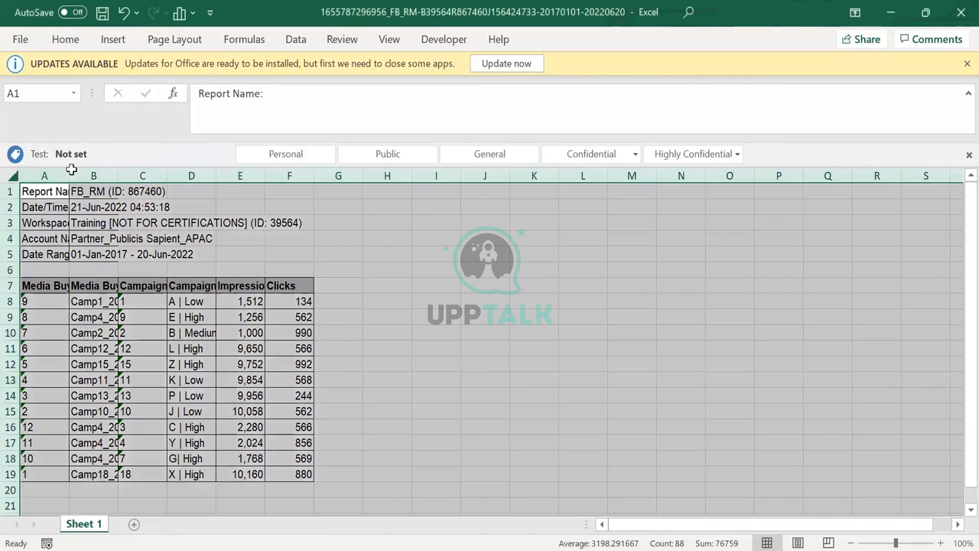
Examine the exported report's column headers in row 7, from Media Buy Key through Clicks
click(120, 286)
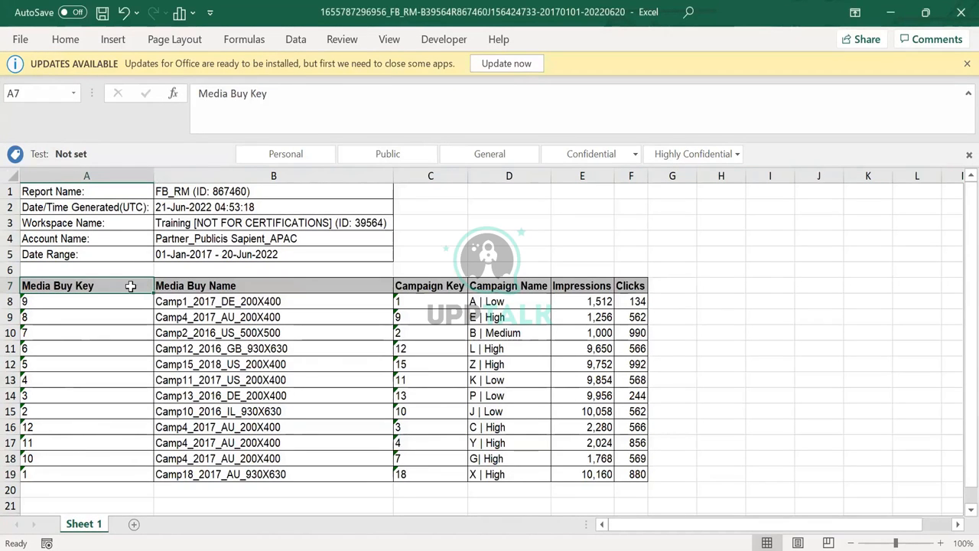
click(188, 285)
click(444, 287)
click(528, 286)
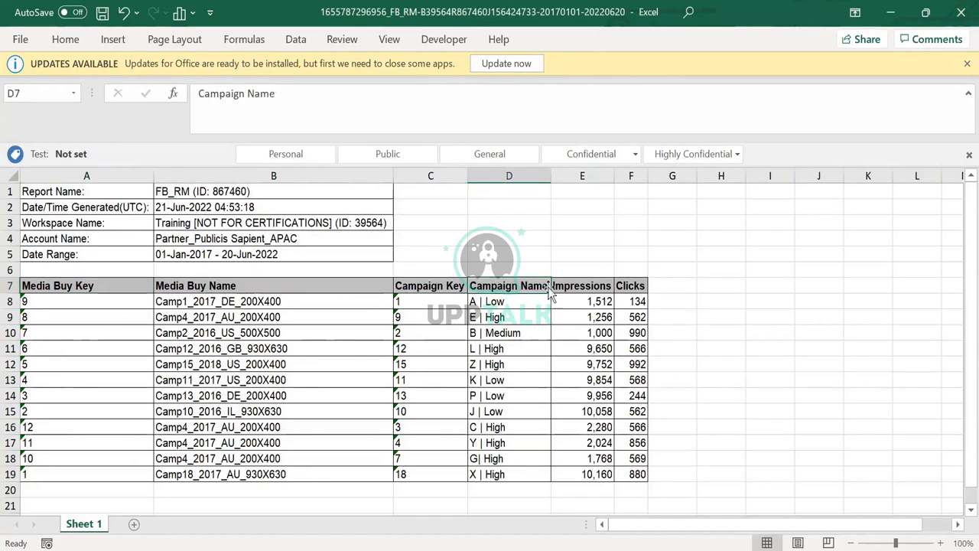
click(593, 286)
click(641, 286)
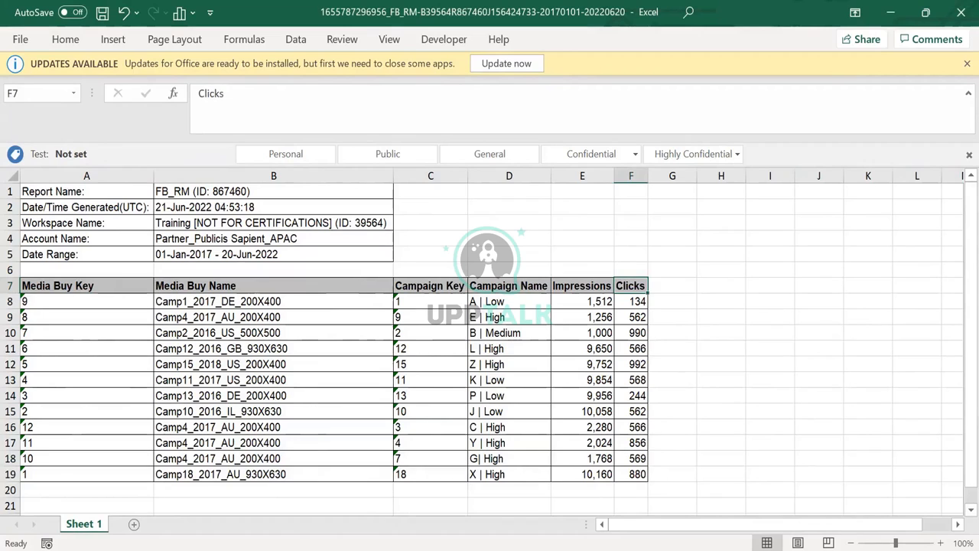
key(alt+Tab)
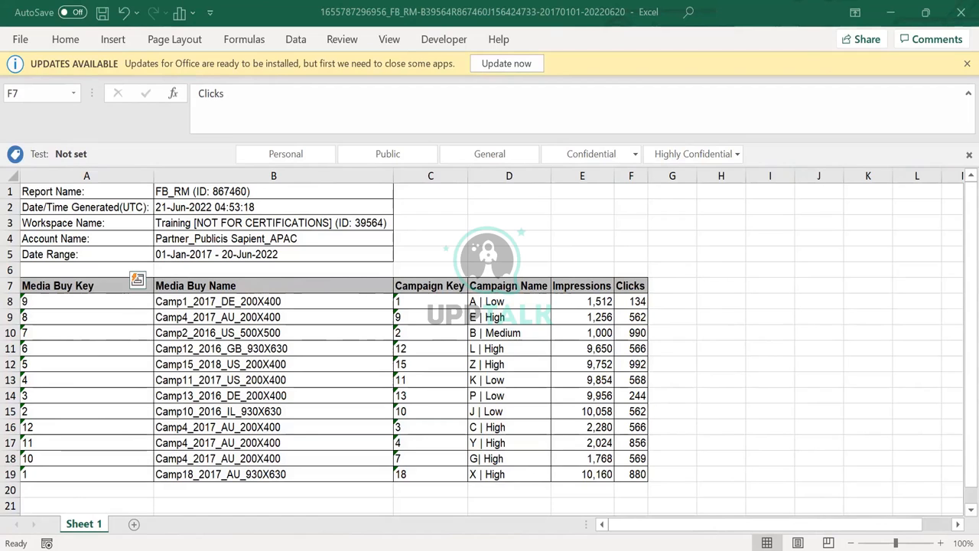
Examine the exported values under Media Buy Key, Media Buy Name, Campaign Key, Impressions and Clicks
click(43, 475)
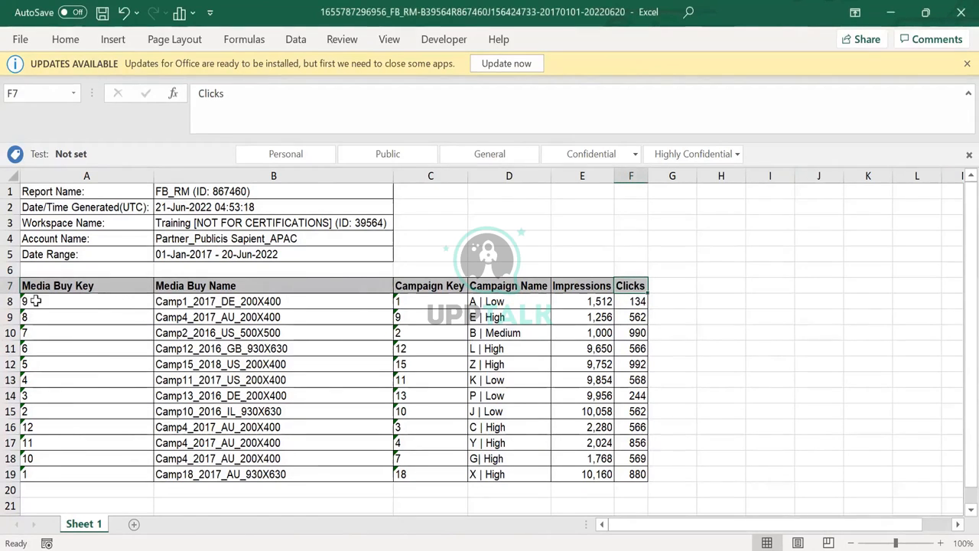
click(65, 306)
drag(65, 302, 72, 476)
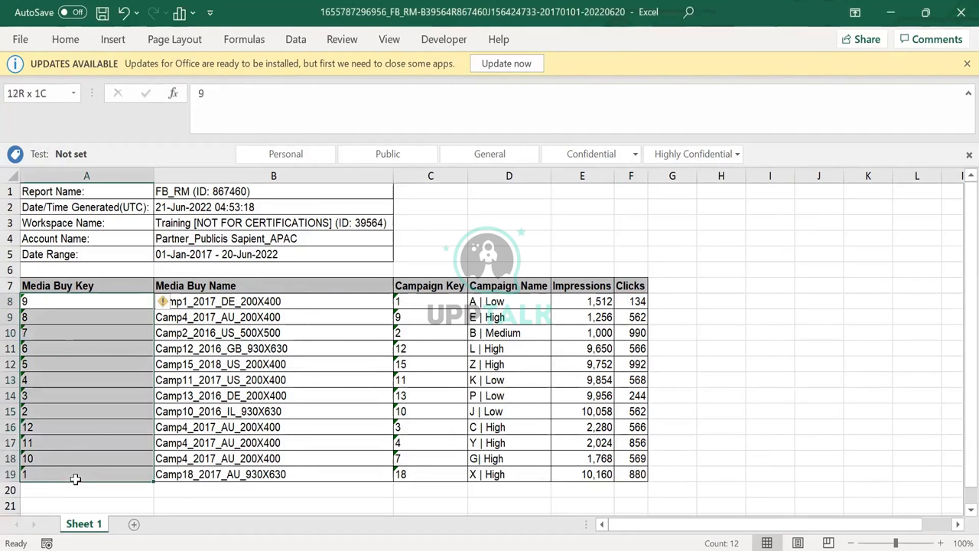
drag(218, 302, 229, 446)
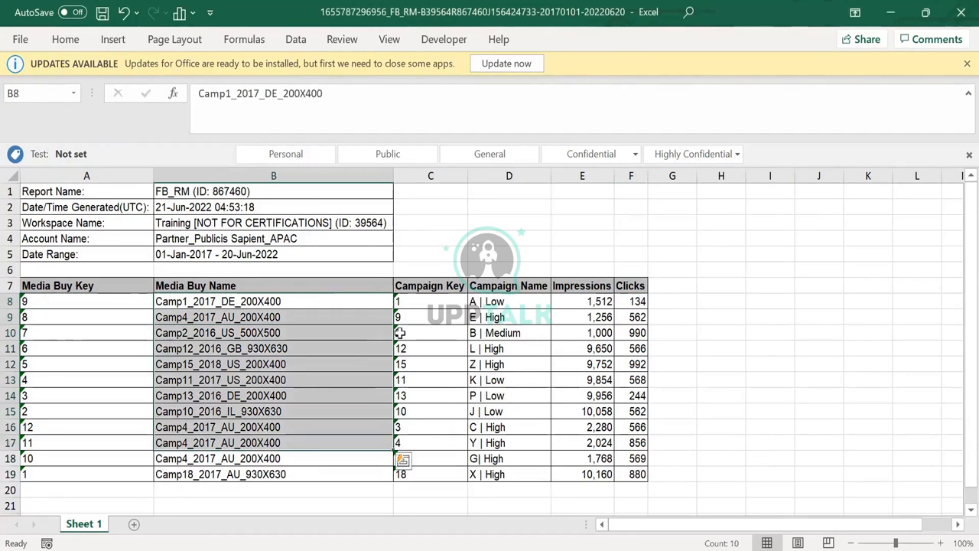
click(409, 332)
click(608, 302)
click(632, 303)
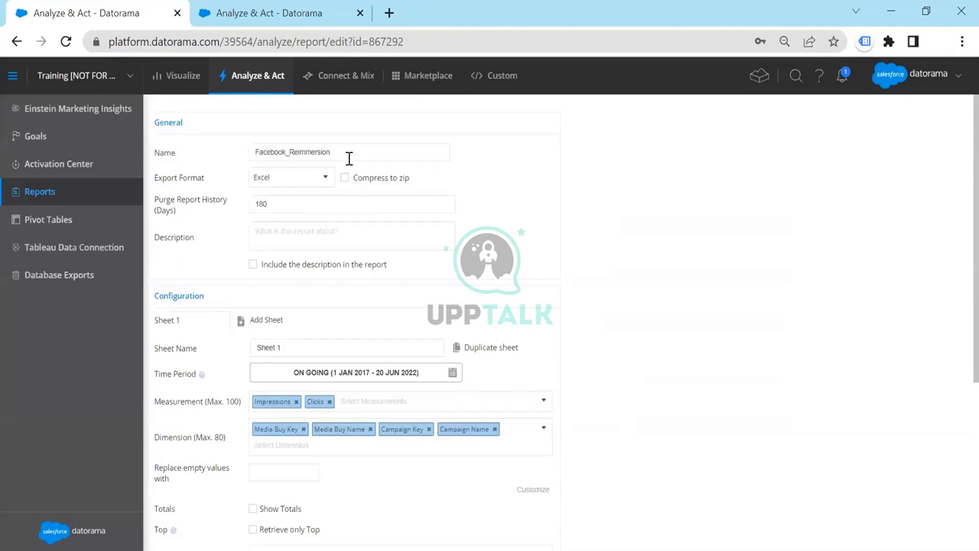
Recheck the Facebook_Reimmersion report settings in Datorama, including the data streams selected in its Data Stream filter
click(350, 147)
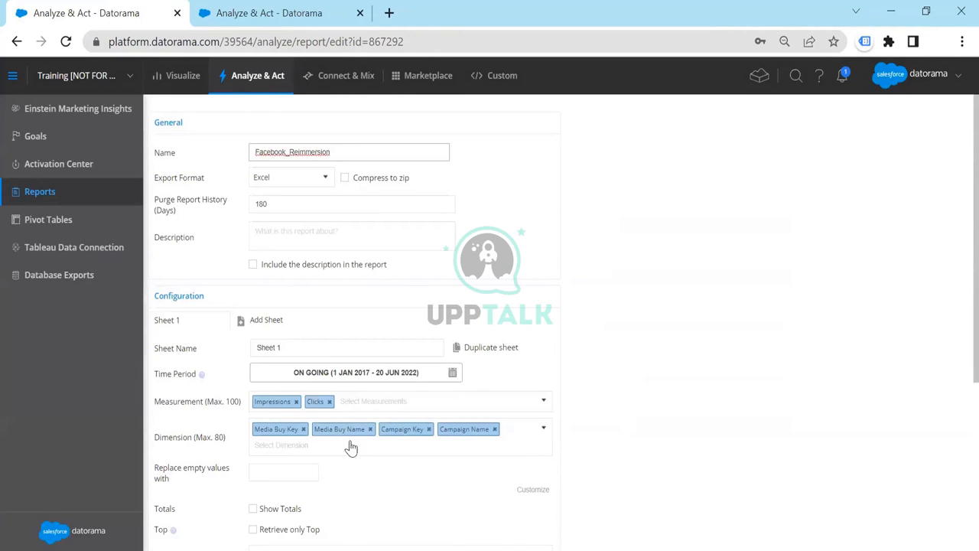
scroll(548, 428, down, 1)
scroll(549, 427, down, 3)
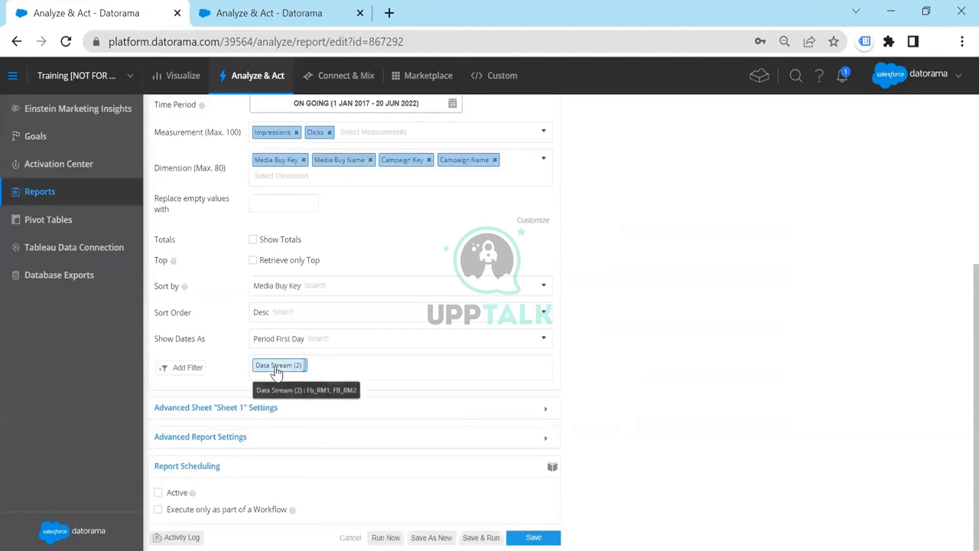
click(277, 370)
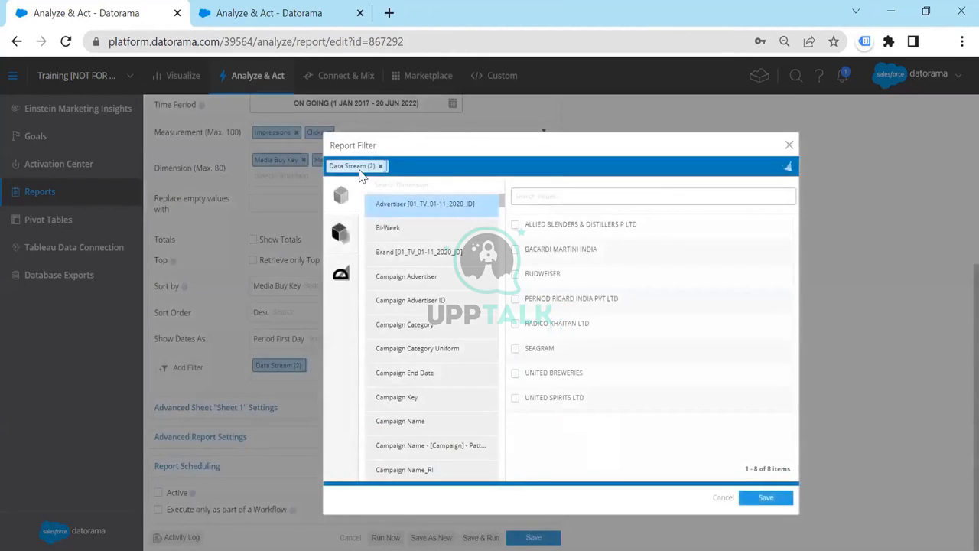
click(361, 169)
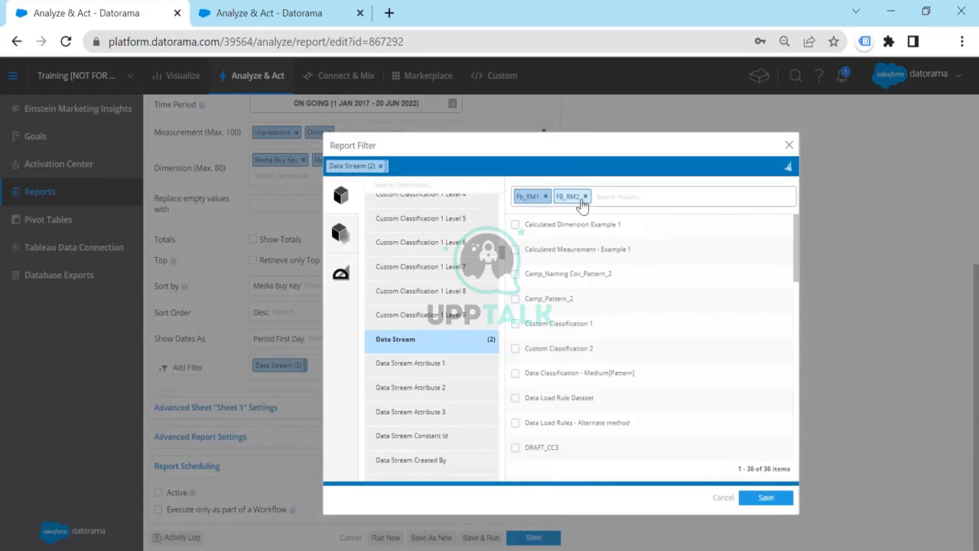
click(789, 144)
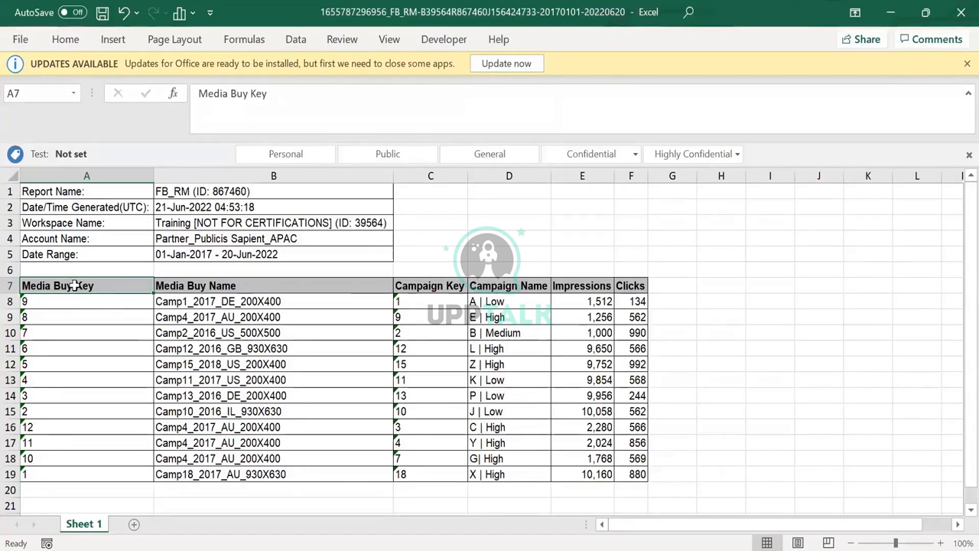
Highlight the whole exported table in Excel and go through its media buy, campaign, Impressions and Clicks headers
drag(73, 285, 646, 475)
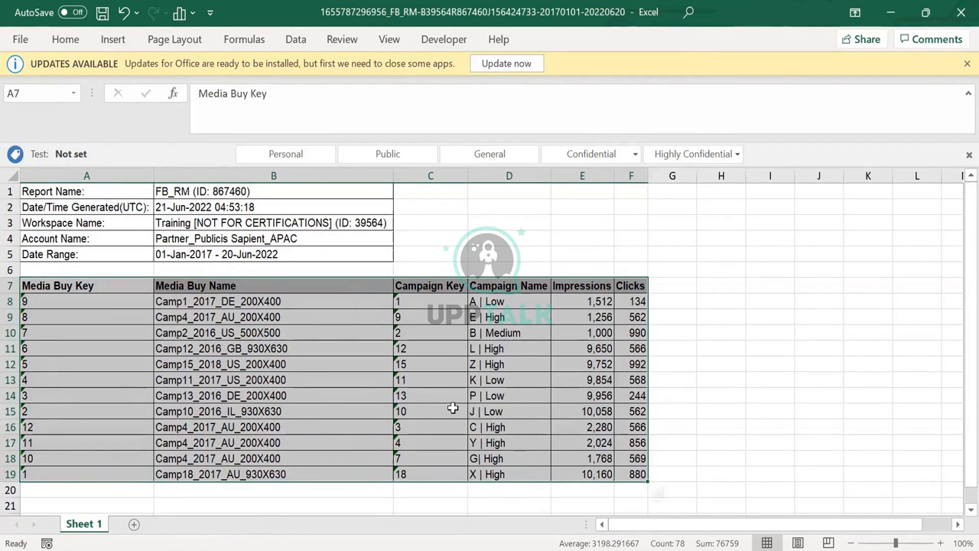
click(227, 334)
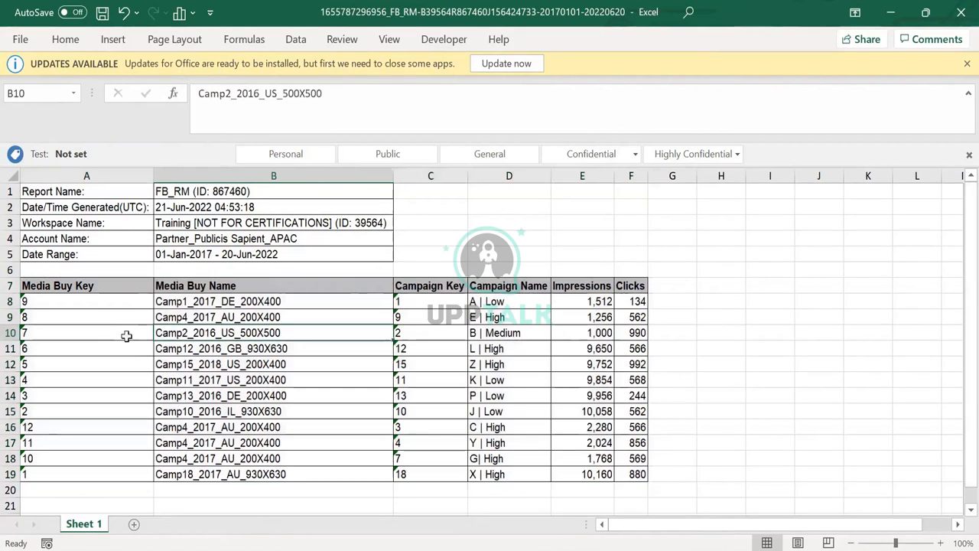
click(76, 285)
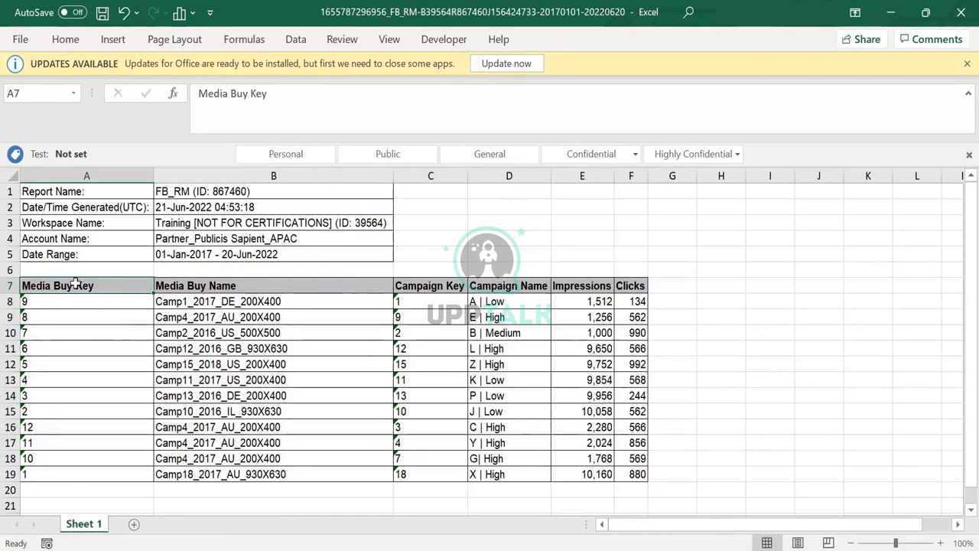
click(248, 288)
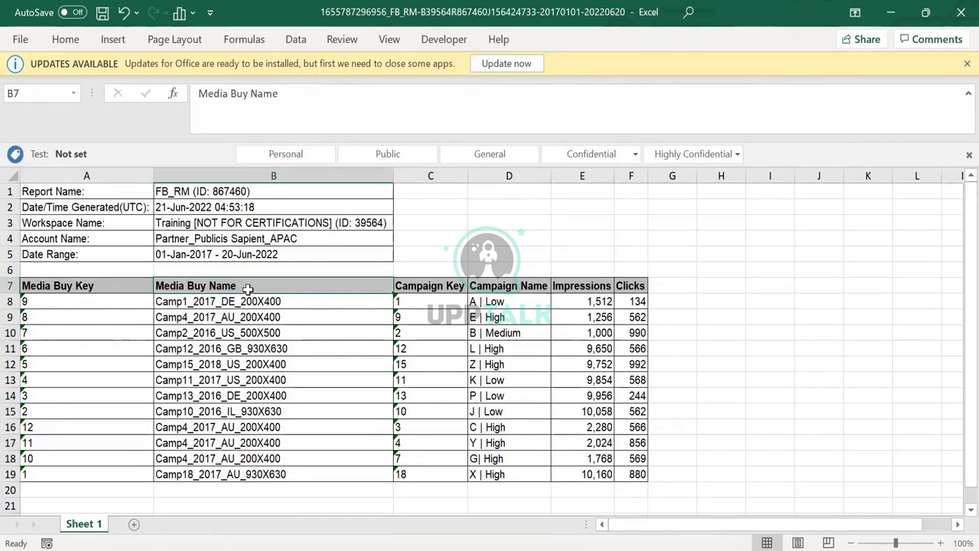
click(456, 286)
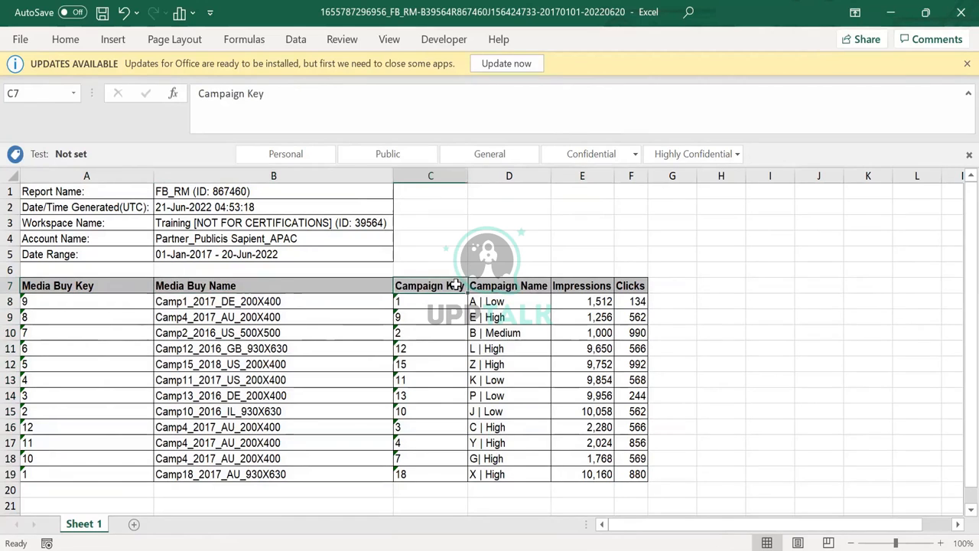
click(511, 284)
click(587, 290)
click(625, 287)
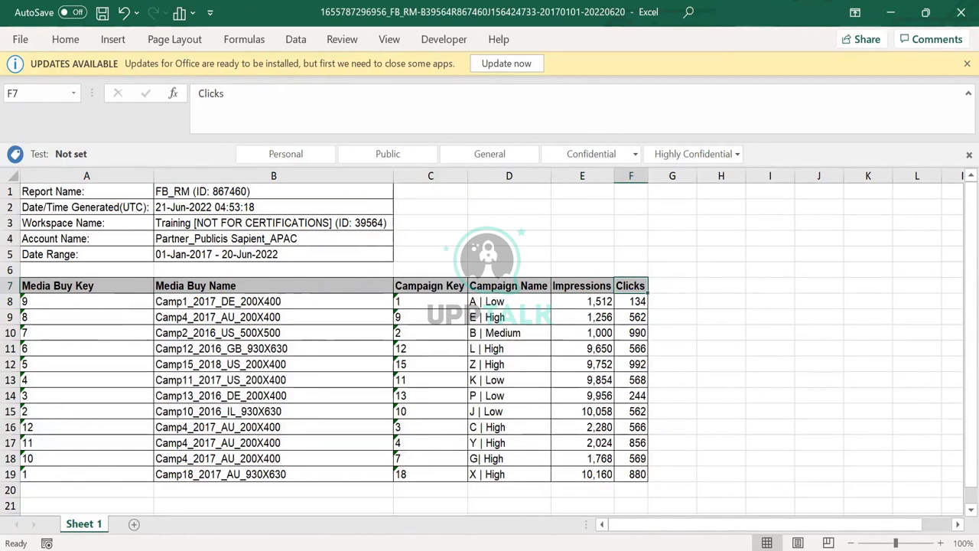
Return to Datorama and open the Data Streams list in Connect & Mix
key(alt+Tab)
scroll(572, 219, up, 1)
scroll(572, 219, up, 3)
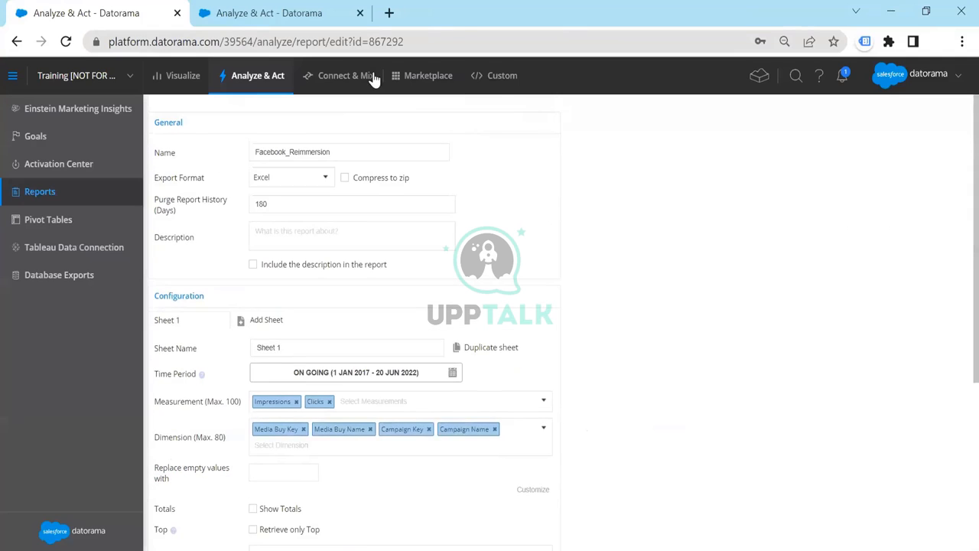
click(334, 96)
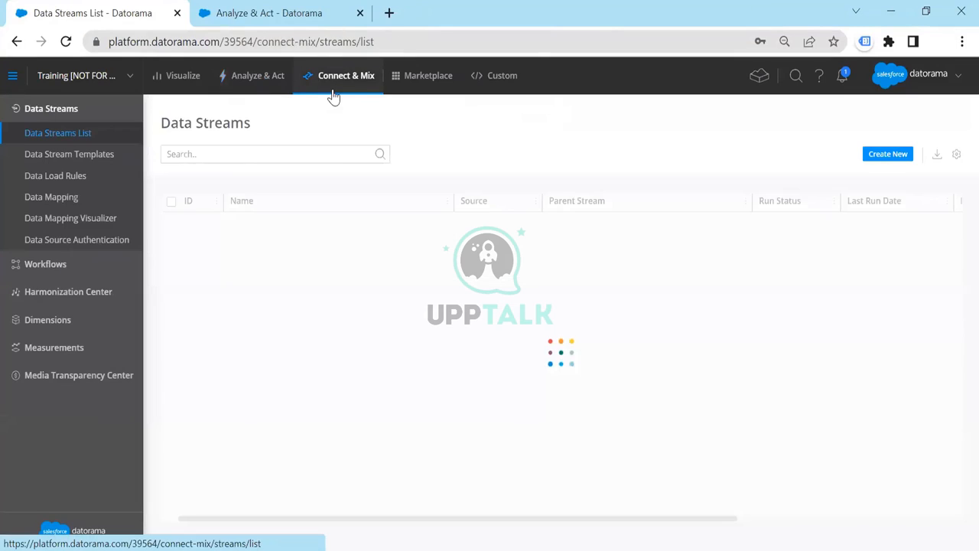
click(291, 154)
text(fa)
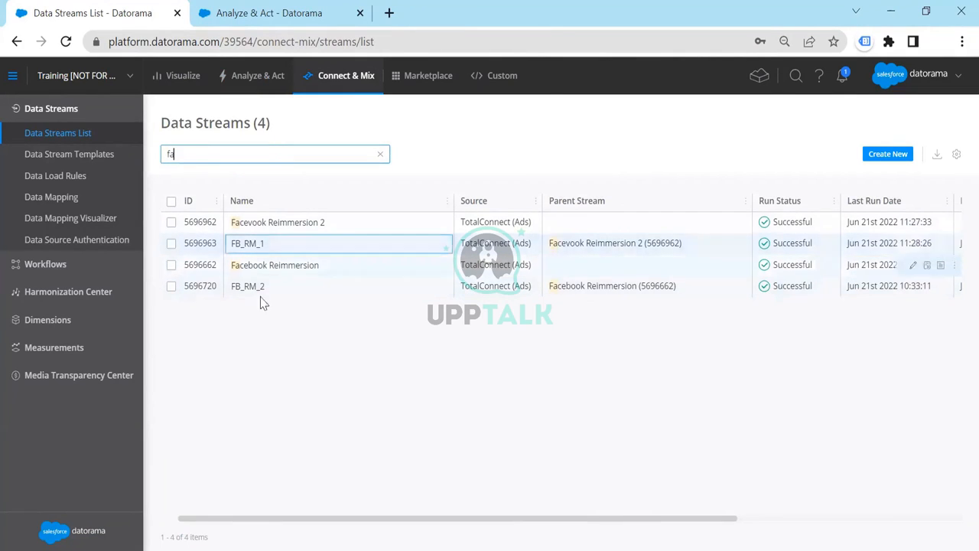
click(476, 242)
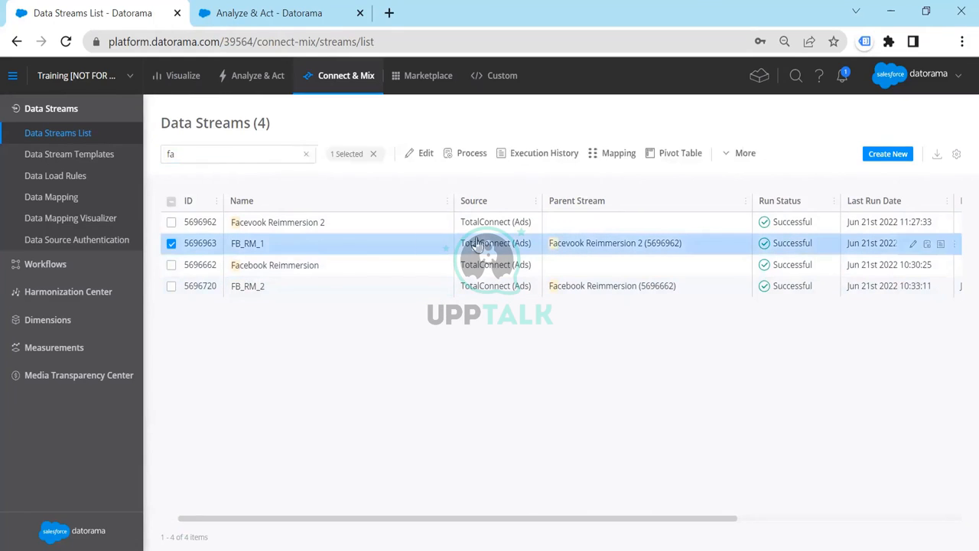
click(589, 154)
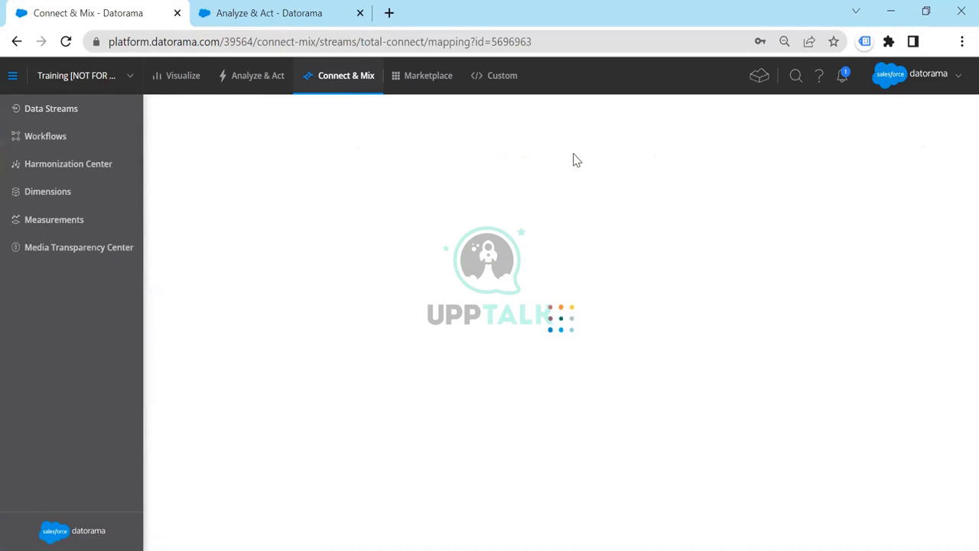
click(17, 42)
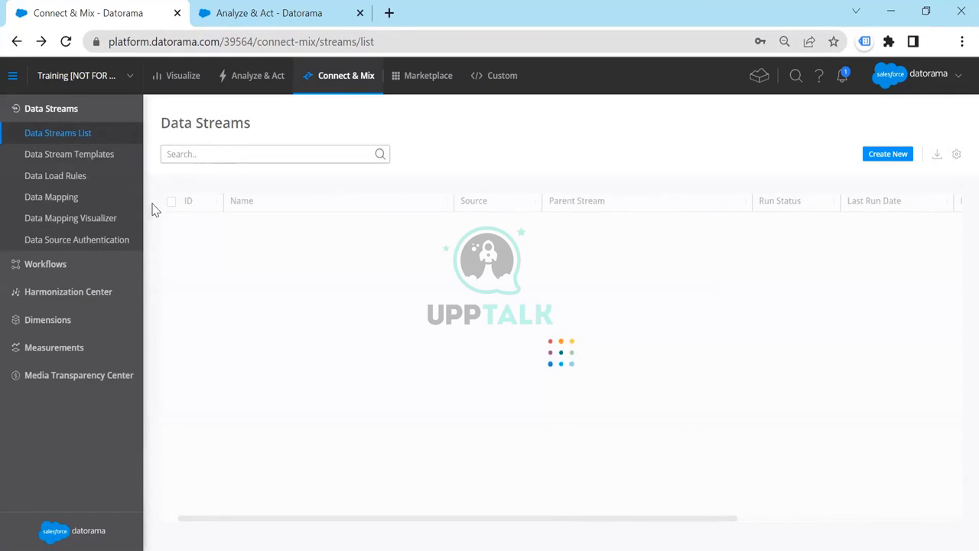
Filter the data streams by "face" and open the mapping of the Facebook Reimmersion stream
click(245, 151)
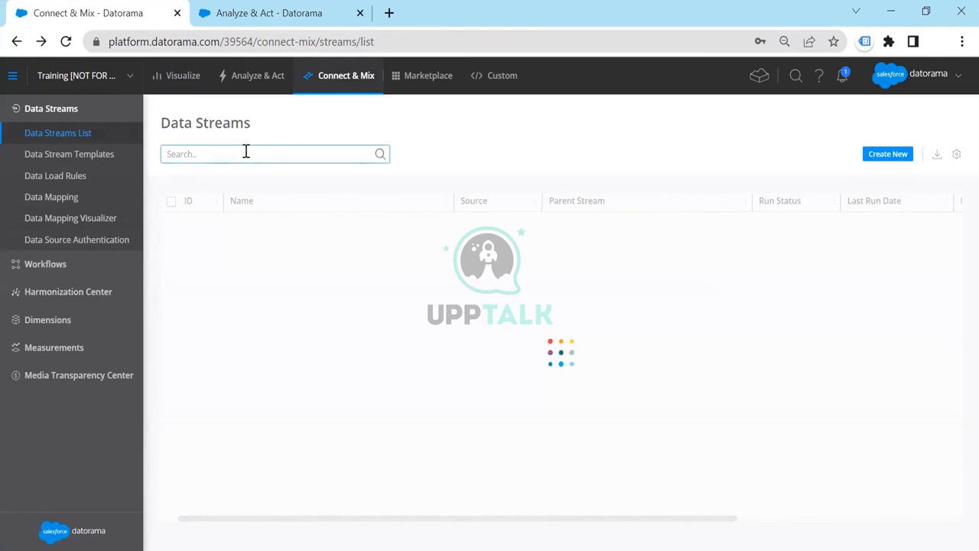
text(face)
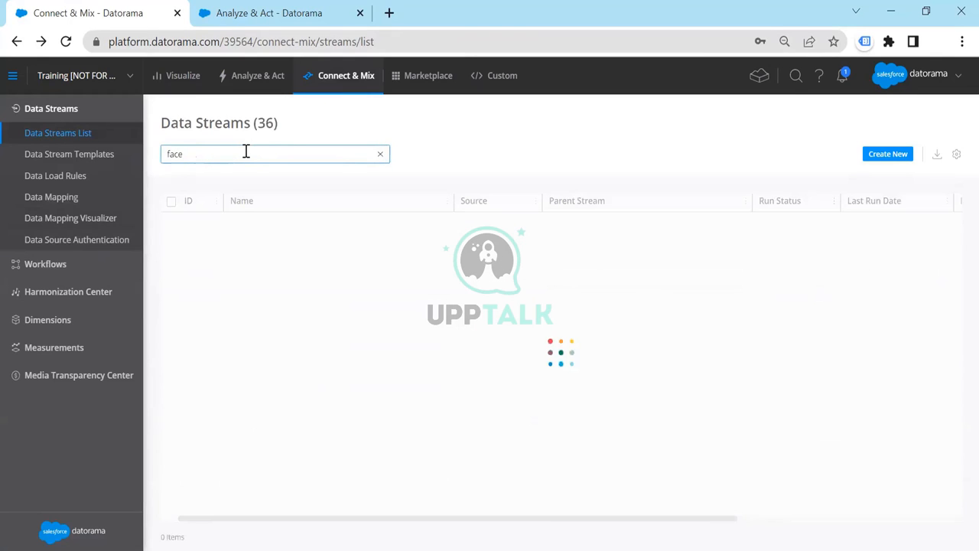
double_click(376, 268)
click(482, 264)
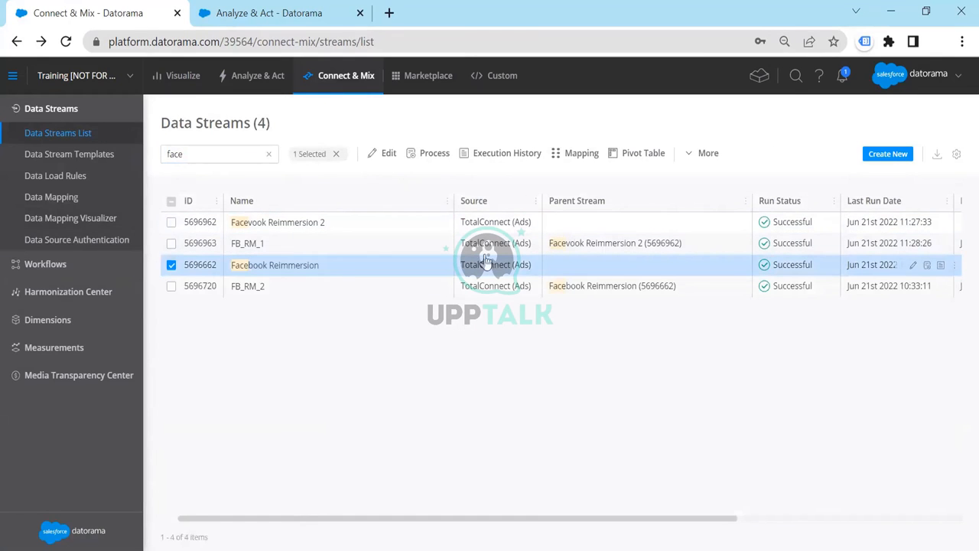
click(572, 154)
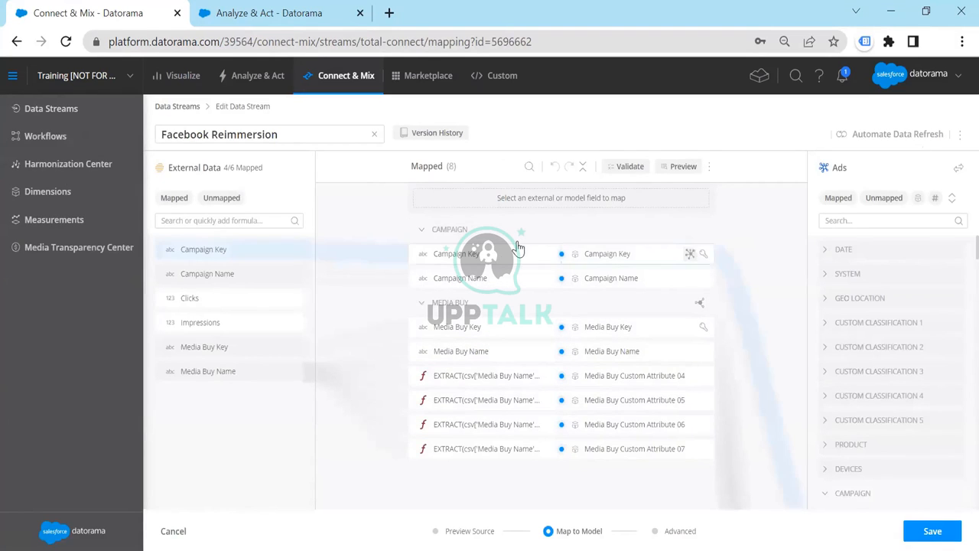
Inspect the formulas behind the Campaign Key and Media Buy Custom Attribute 04 mappings, closing each without changes
click(602, 261)
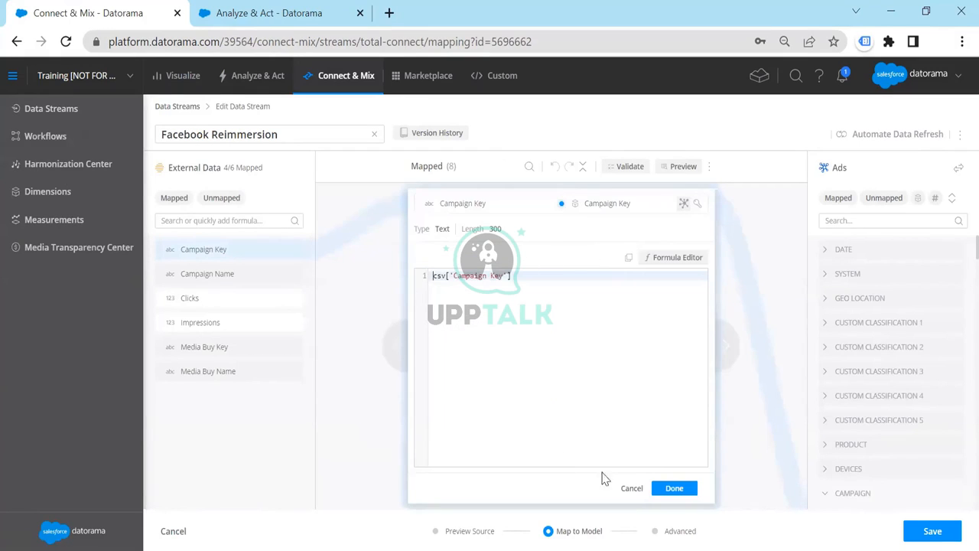
click(632, 489)
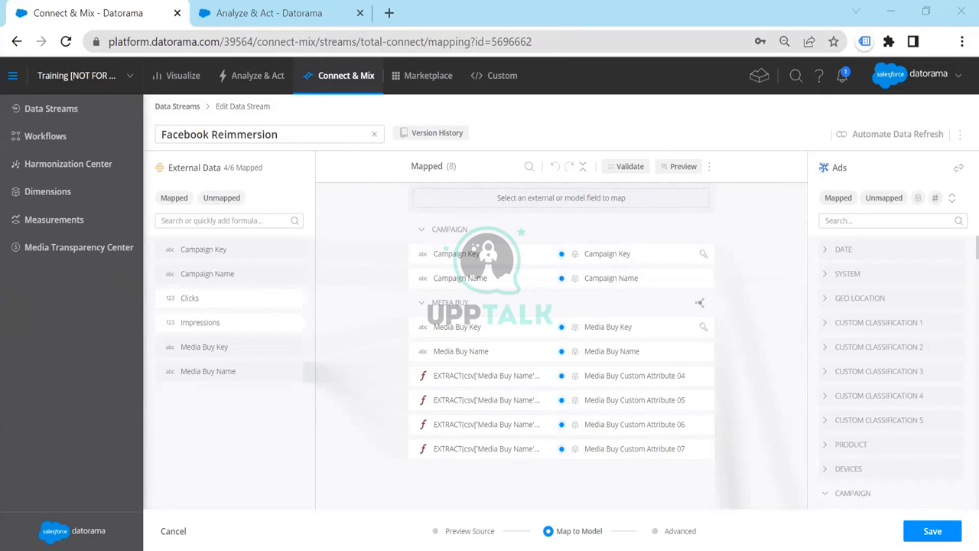
click(594, 468)
click(639, 382)
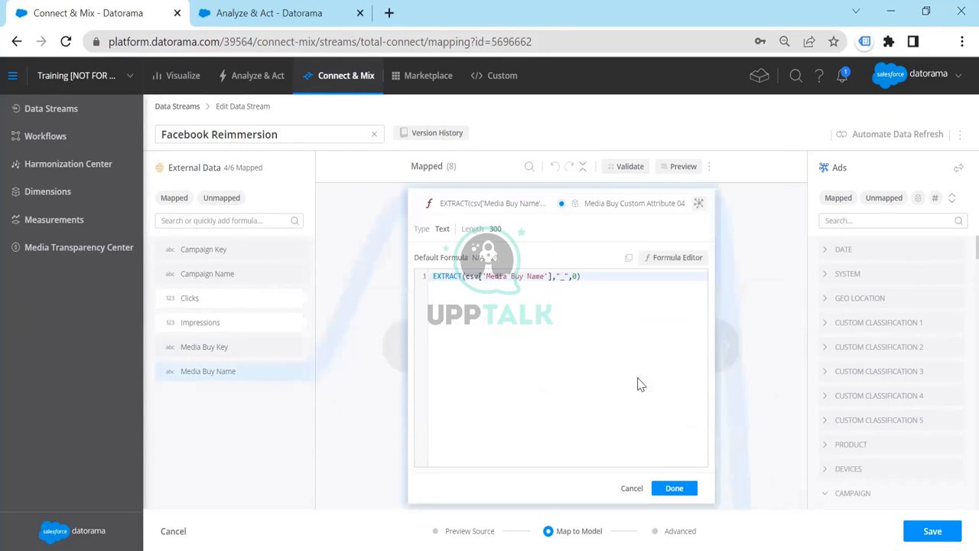
click(630, 490)
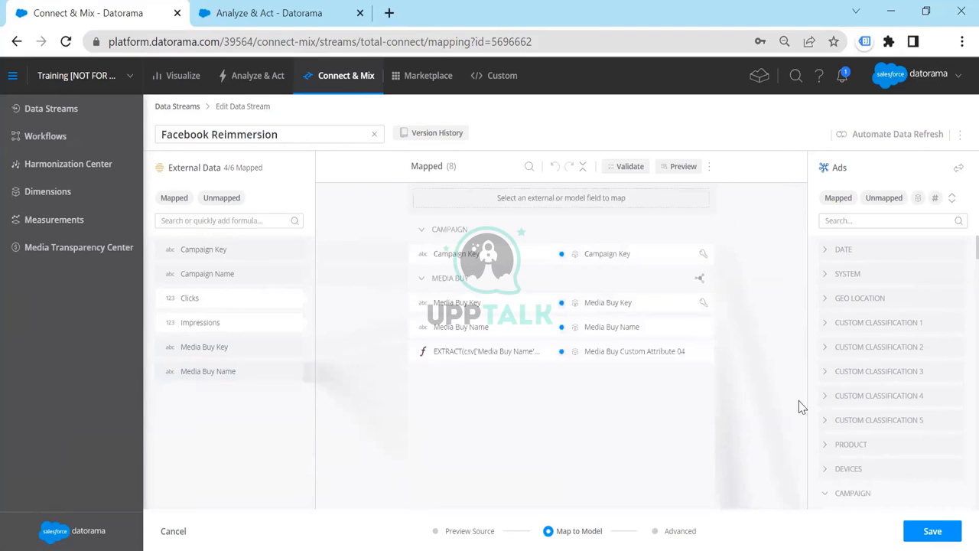
Find Media Buy Custom Attribute 08 in the Ads model, map it to a formula, and open that formula in the full Formula Editor
click(875, 221)
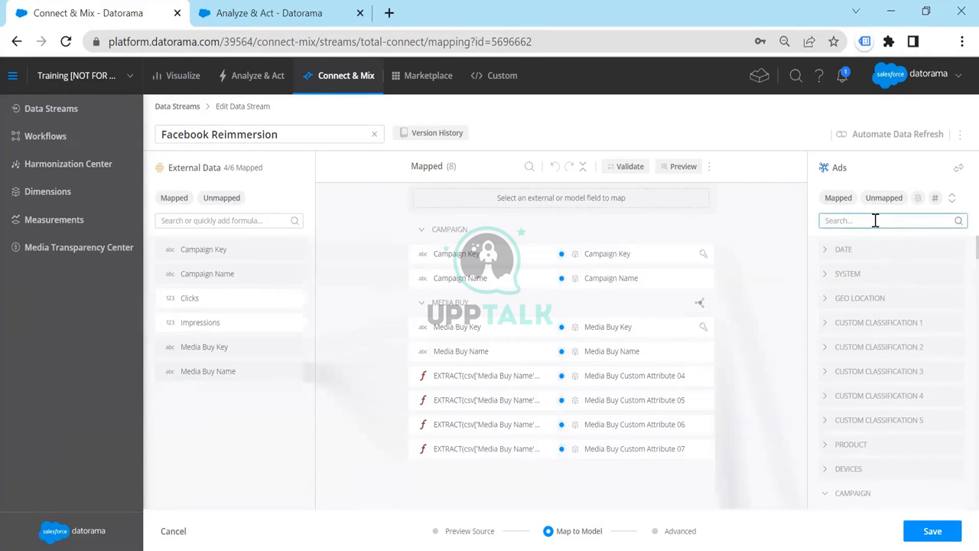
text(media bu)
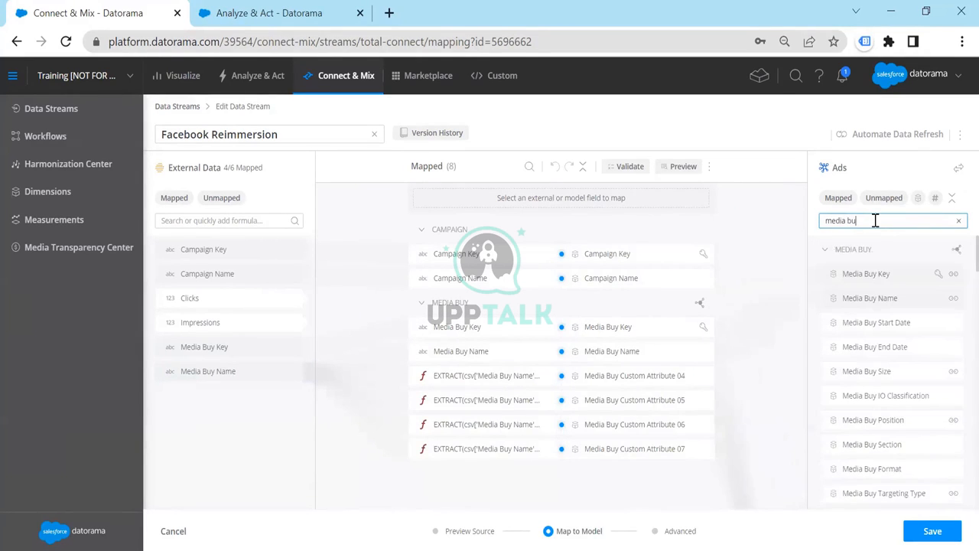
text(y cust)
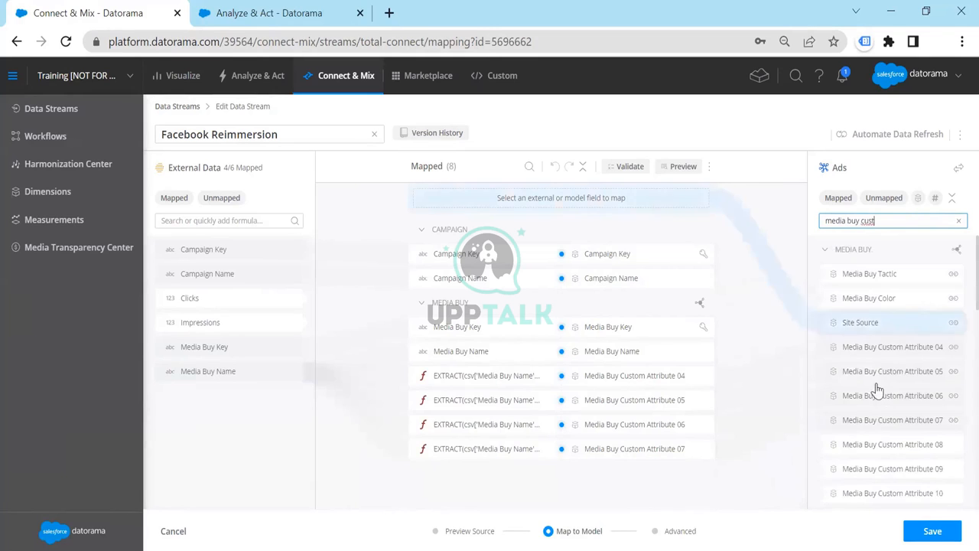
click(900, 447)
click(202, 221)
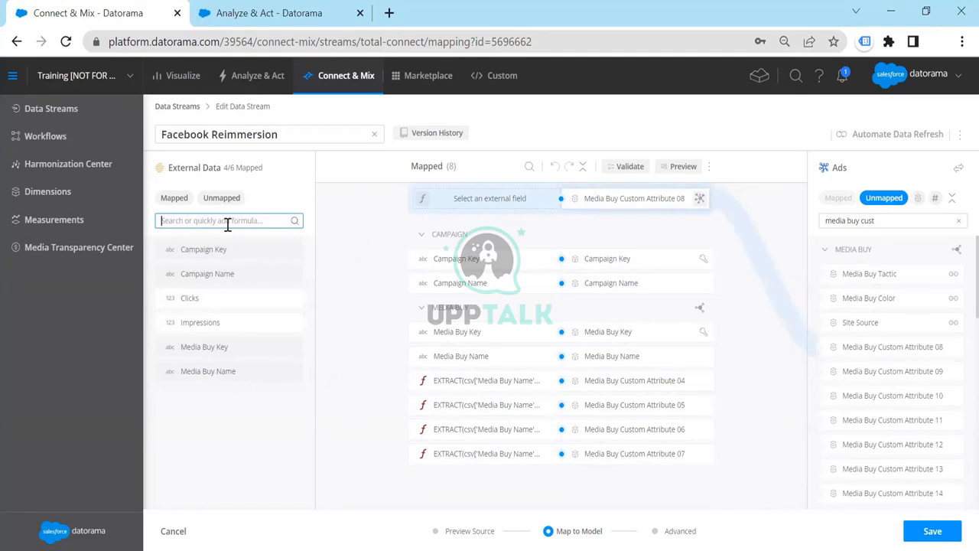
text(e)
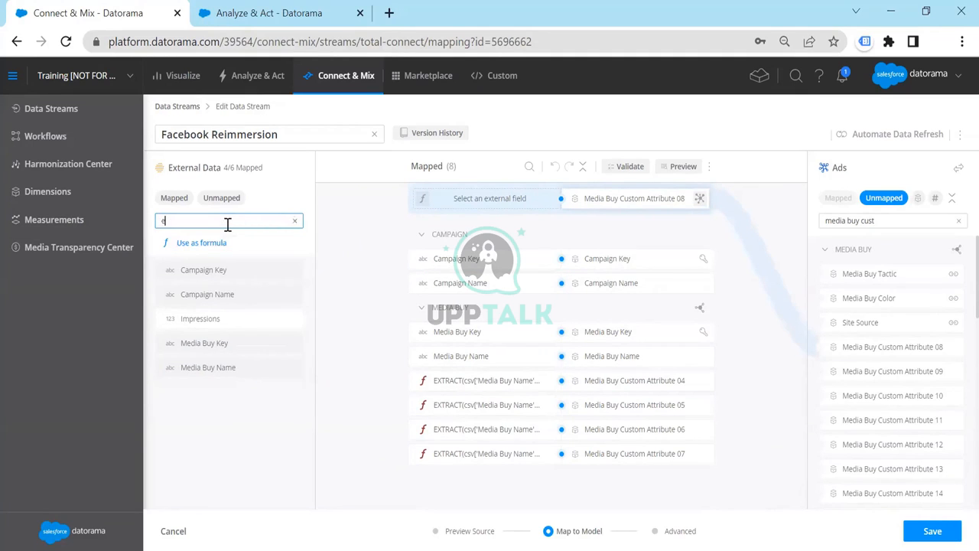
click(213, 243)
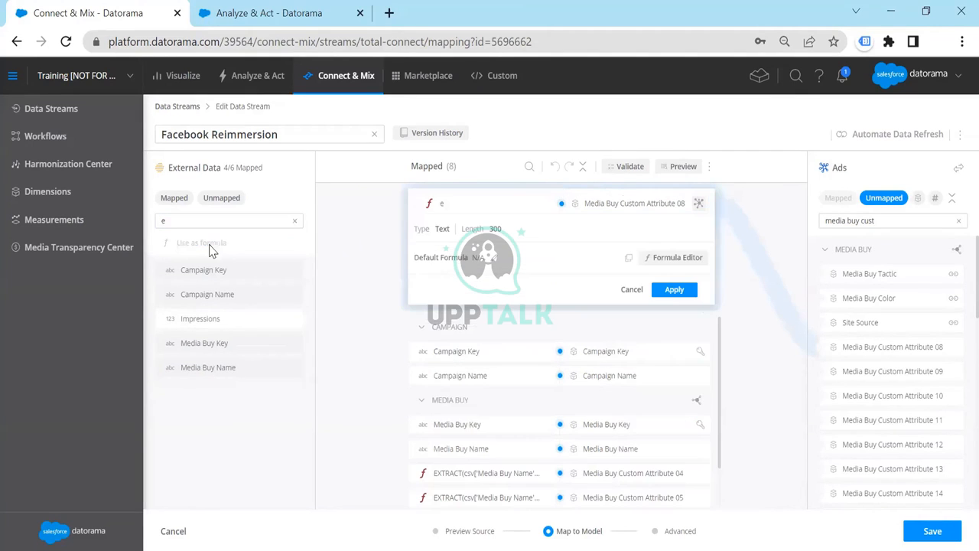
click(680, 263)
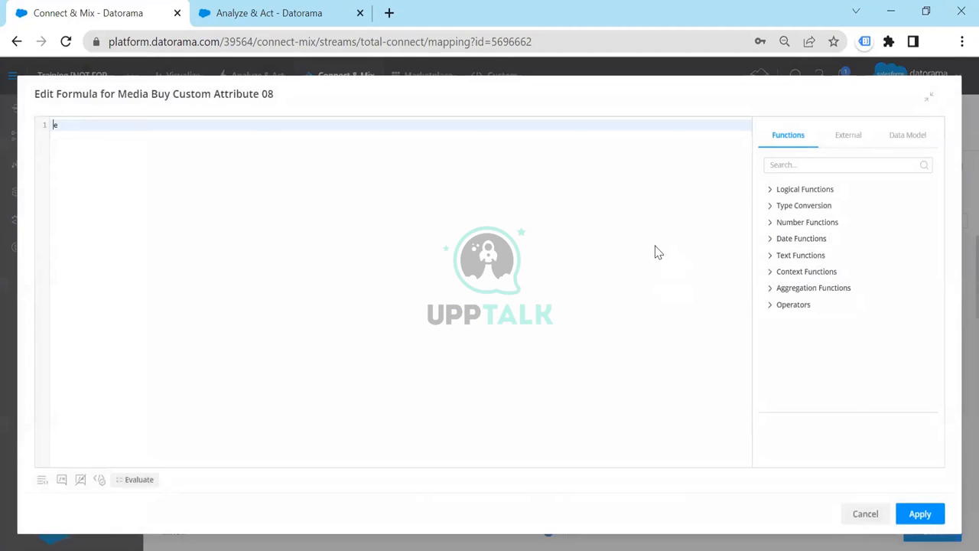
Clear the placeholder text from the Media Buy Custom Attribute 08 formula and insert the EXTRACT function
click(824, 165)
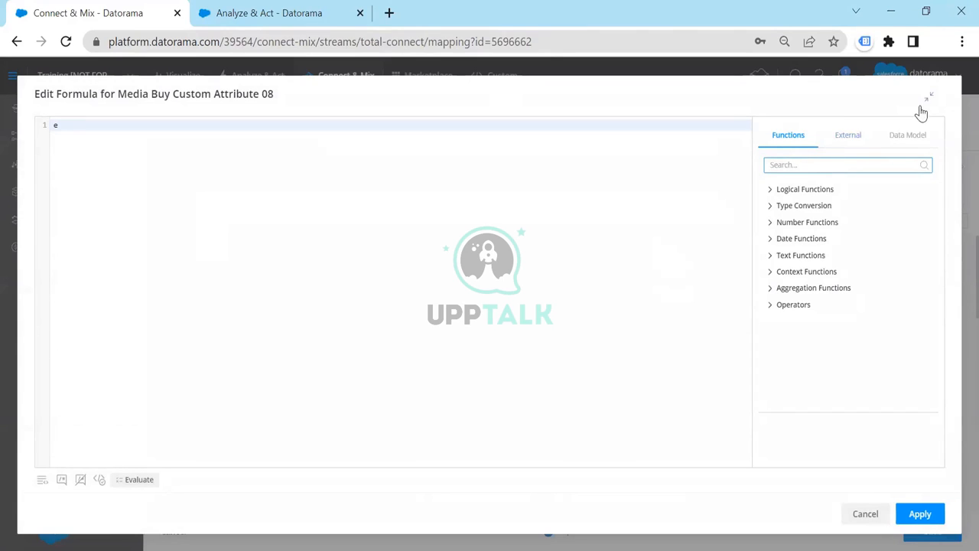
click(107, 123)
key(BackSpace)
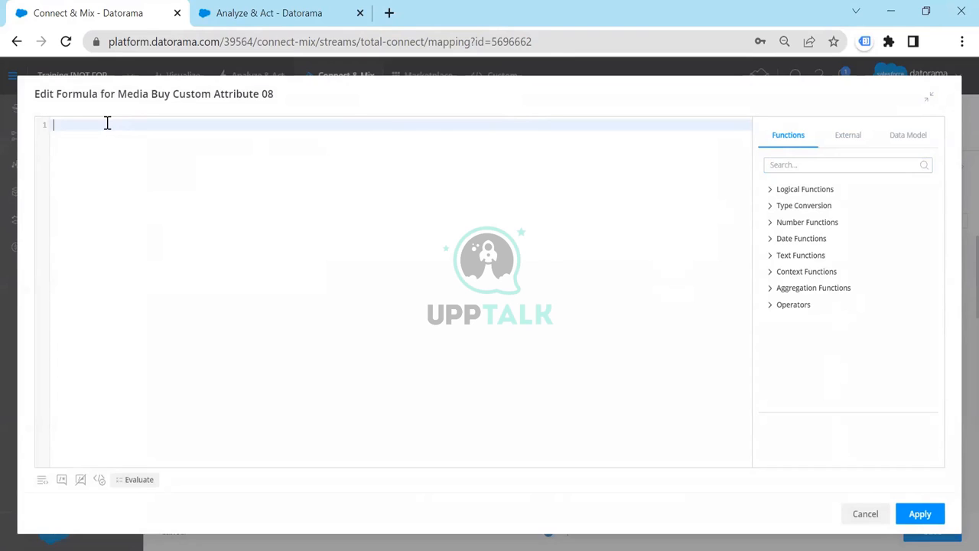
click(823, 166)
text(extrac)
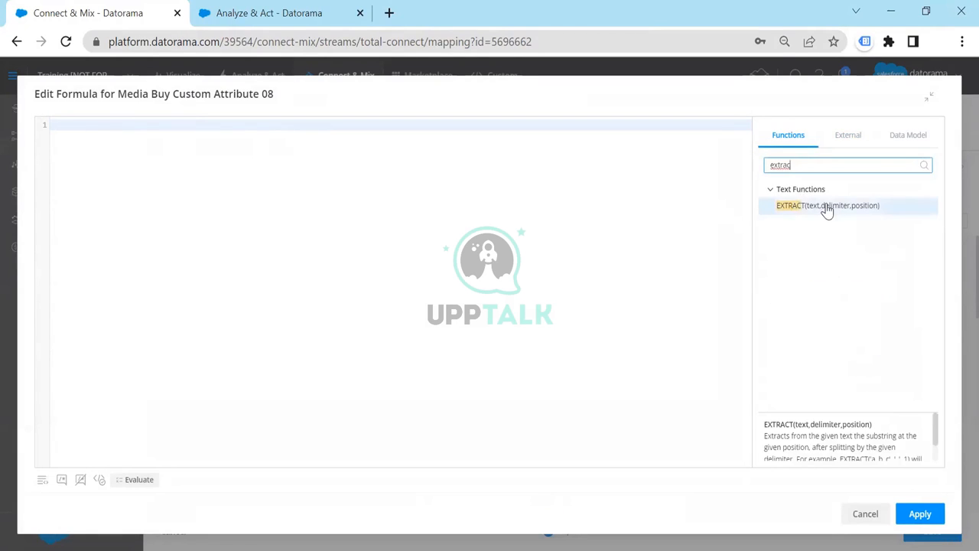
click(826, 207)
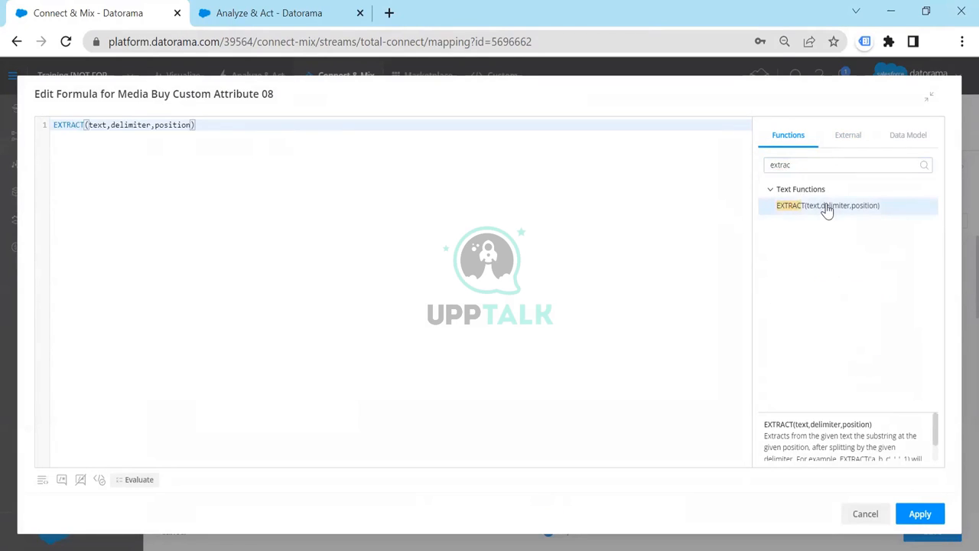
Set the EXTRACT function's text argument to csv['Media Buy Name'] and its delimiter to "_"
double_click(98, 128)
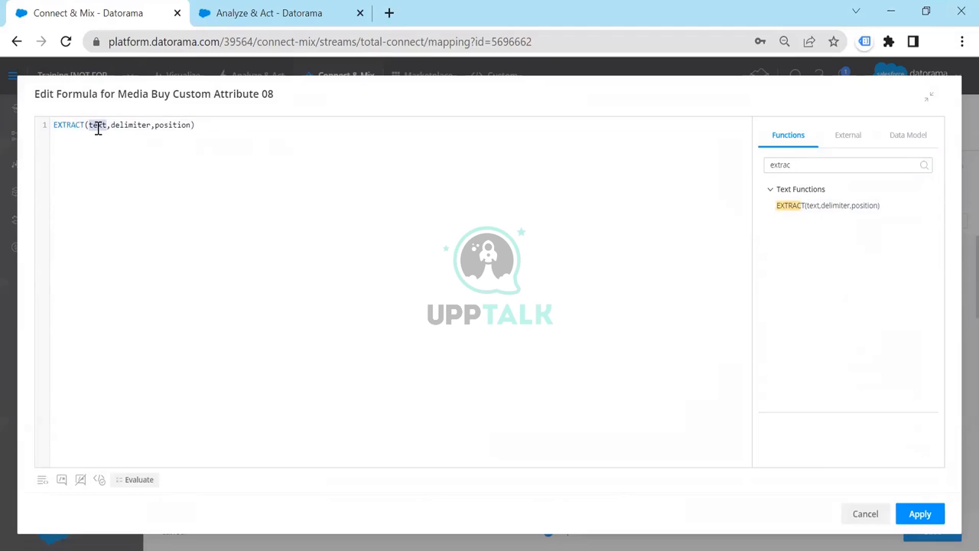
text(me)
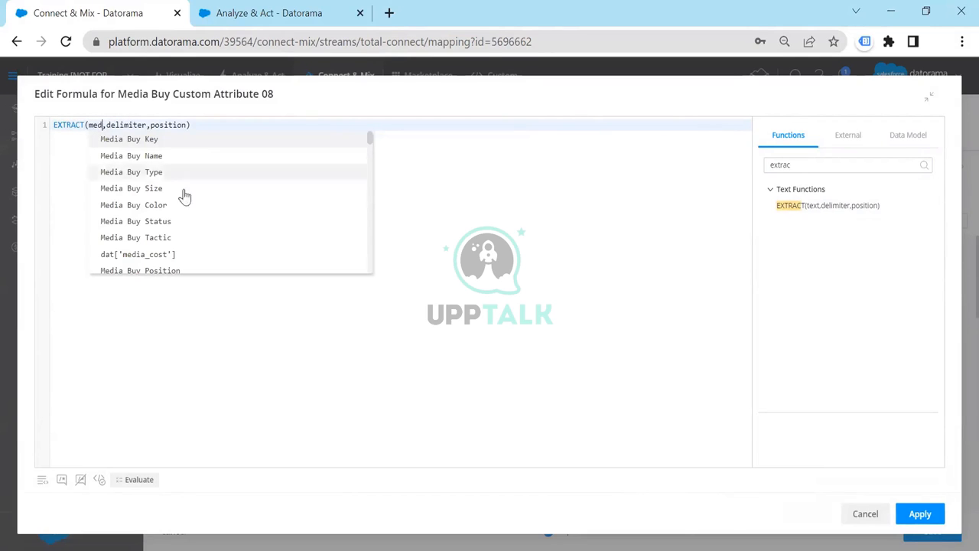
text(d)
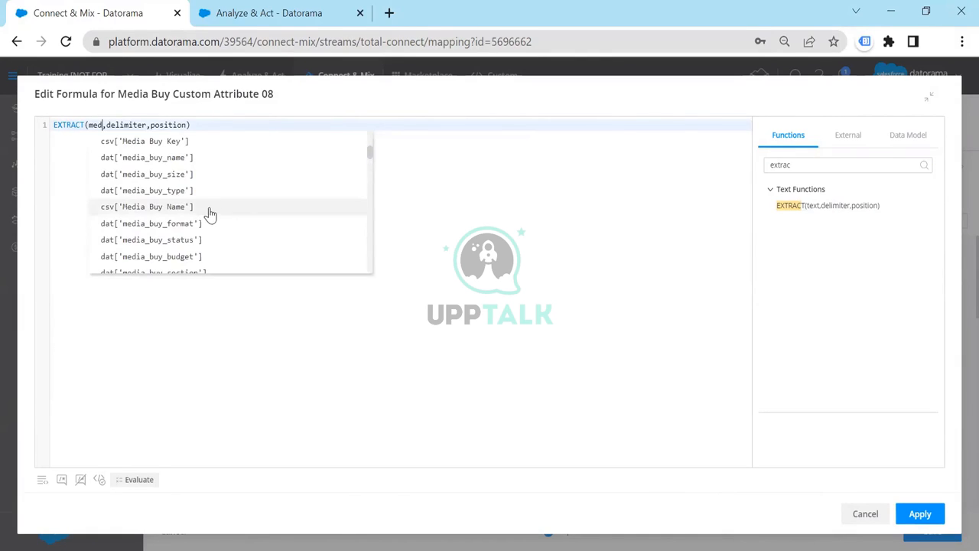
click(211, 210)
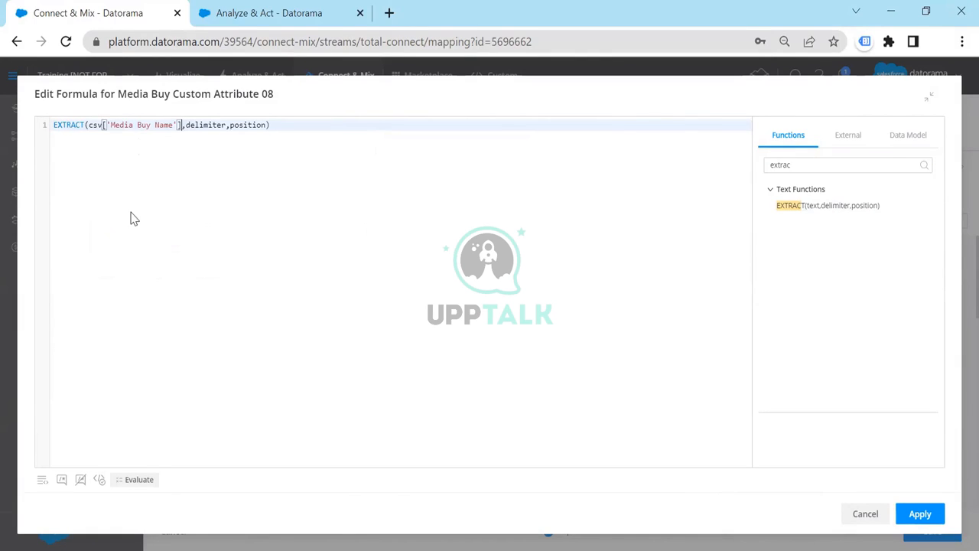
double_click(211, 125)
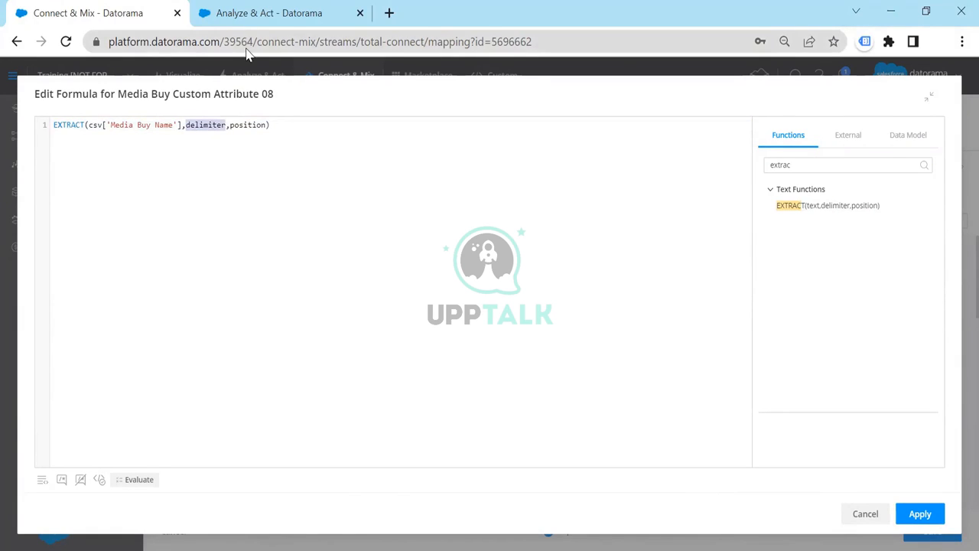
key(alt+Tab)
key(alt+Tab)
text(")
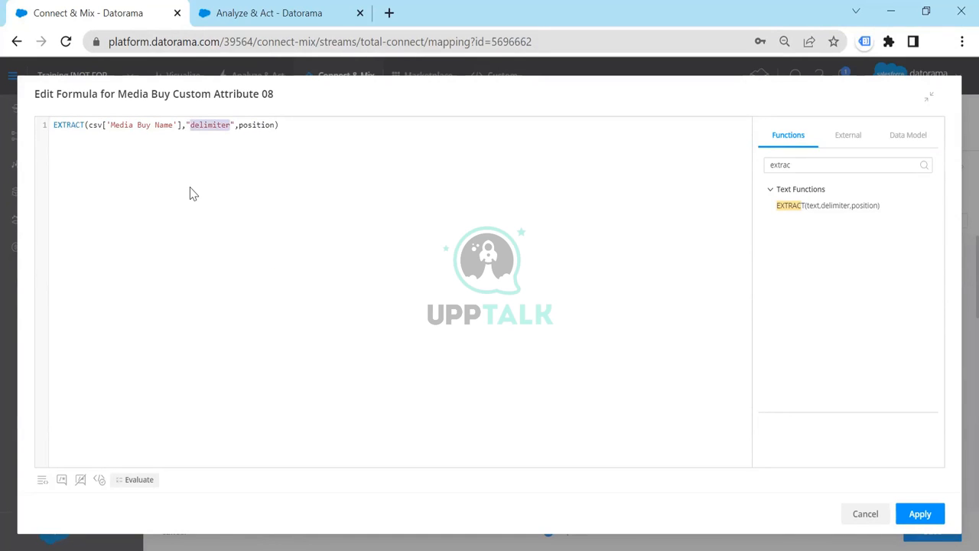
text(_)
Set the EXTRACT function's position to 0 and apply the formula to Media Buy Custom Attribute 08
double_click(229, 124)
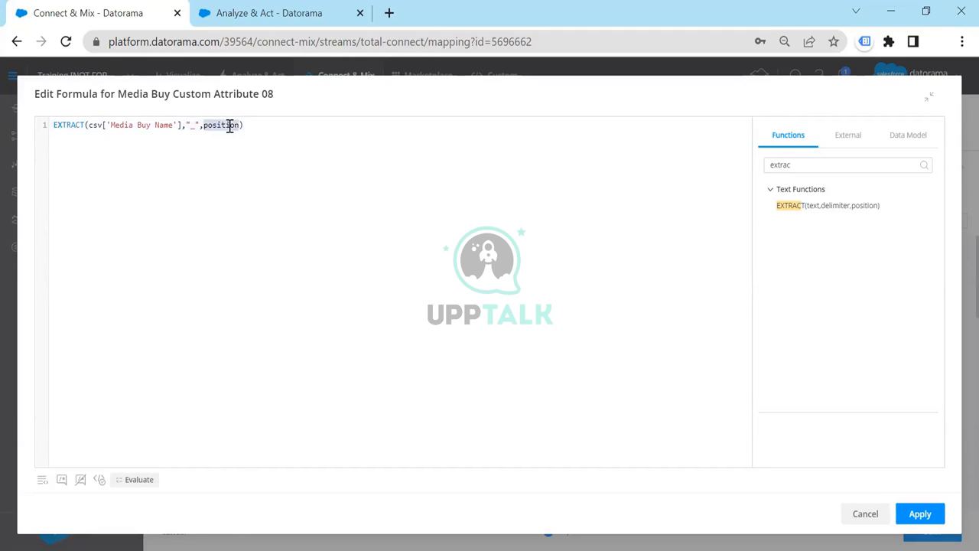
key(alt+Tab)
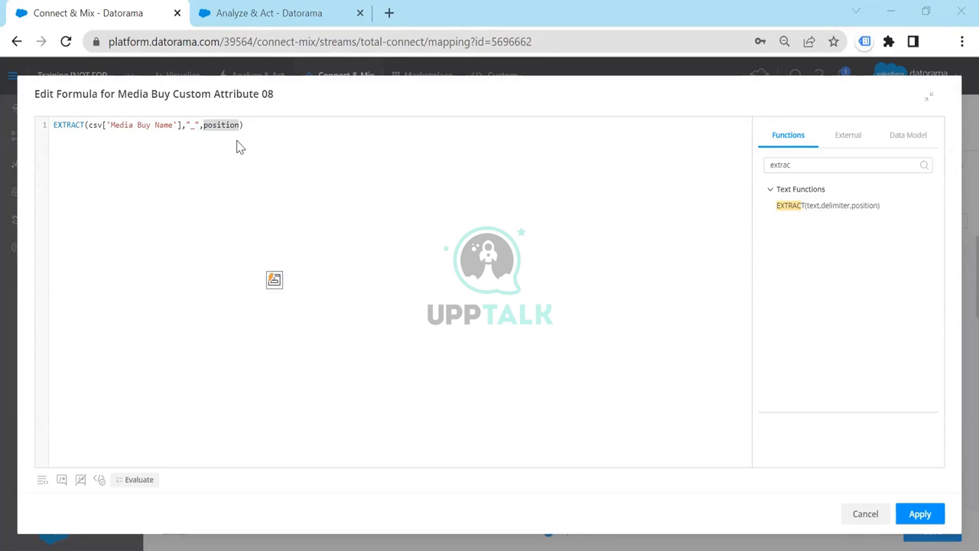
text(0)
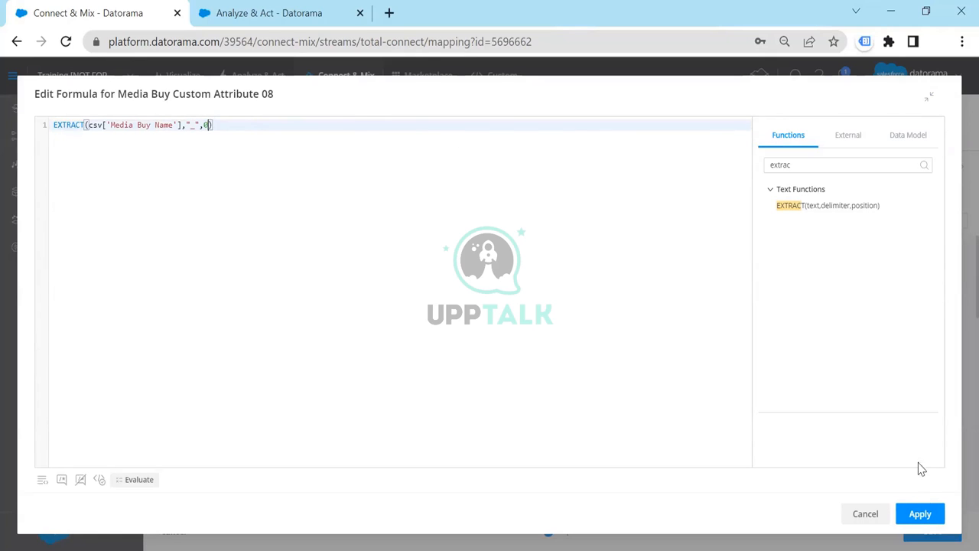
click(921, 513)
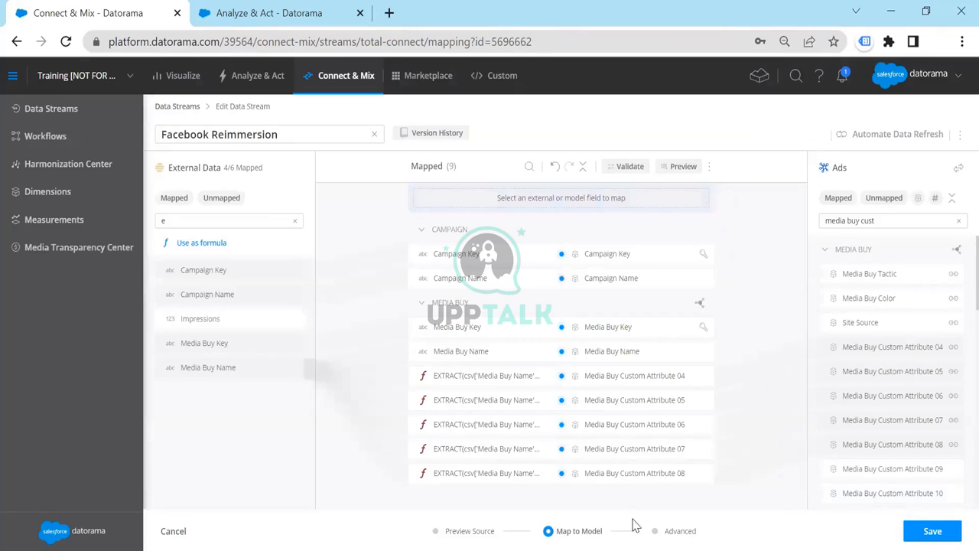
Unmap the formula from Media Buy Custom Attribute 08
click(563, 474)
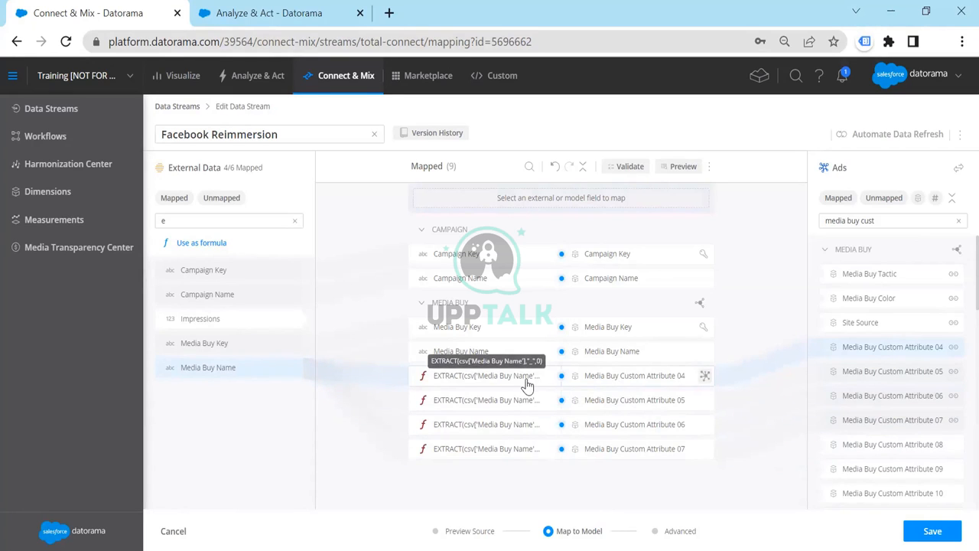
key(ctrl+plus)
key(ctrl+plus)
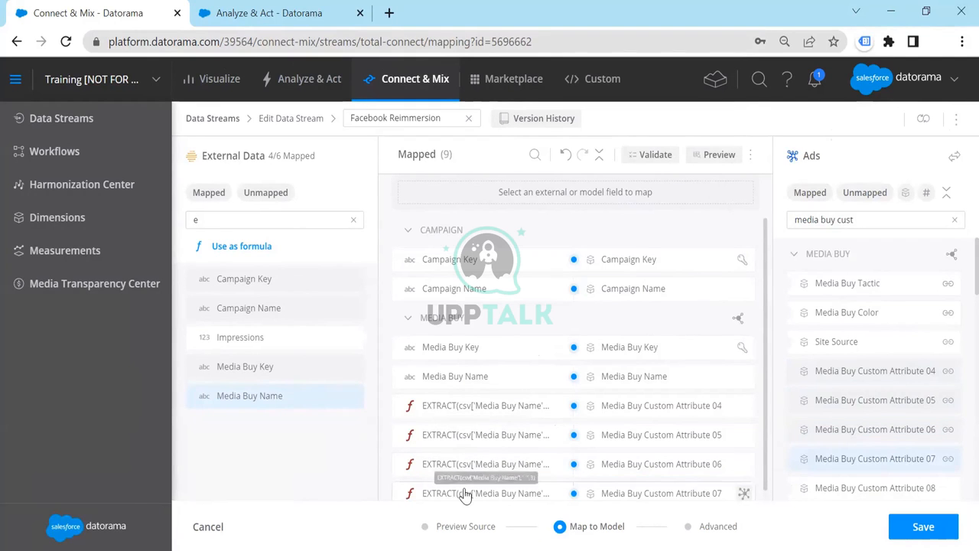
Reduce the browser page zoom one level below 90% so the stream mapping page fits better
click(961, 42)
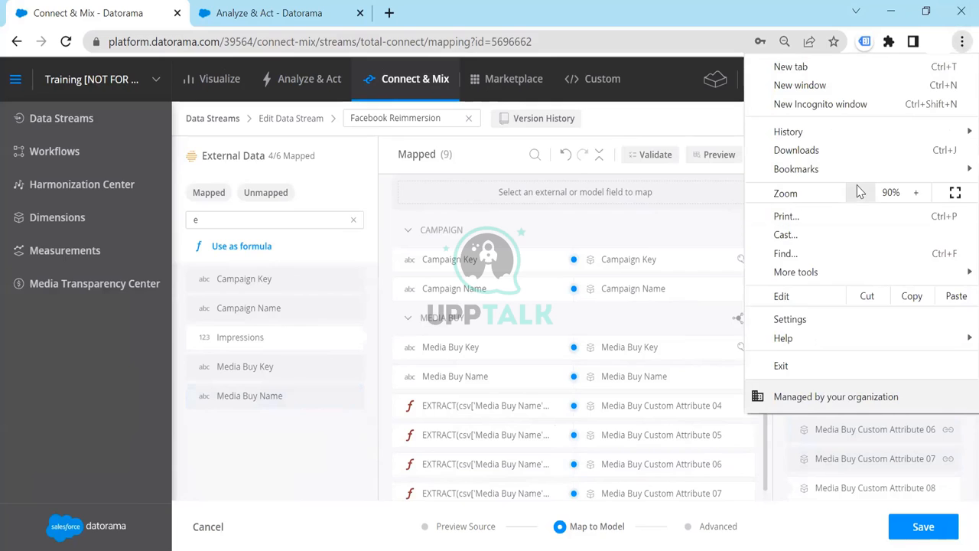
click(858, 193)
click(859, 193)
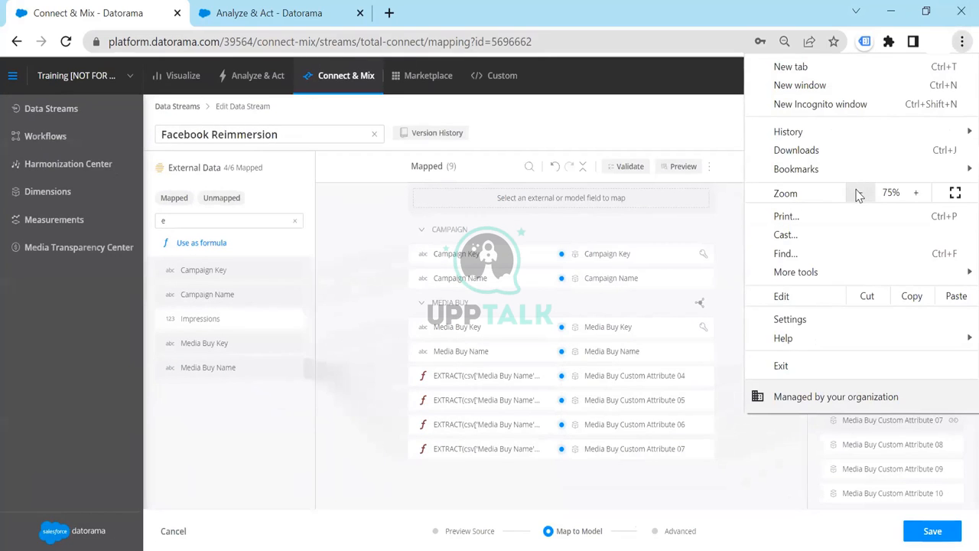
click(916, 192)
click(750, 451)
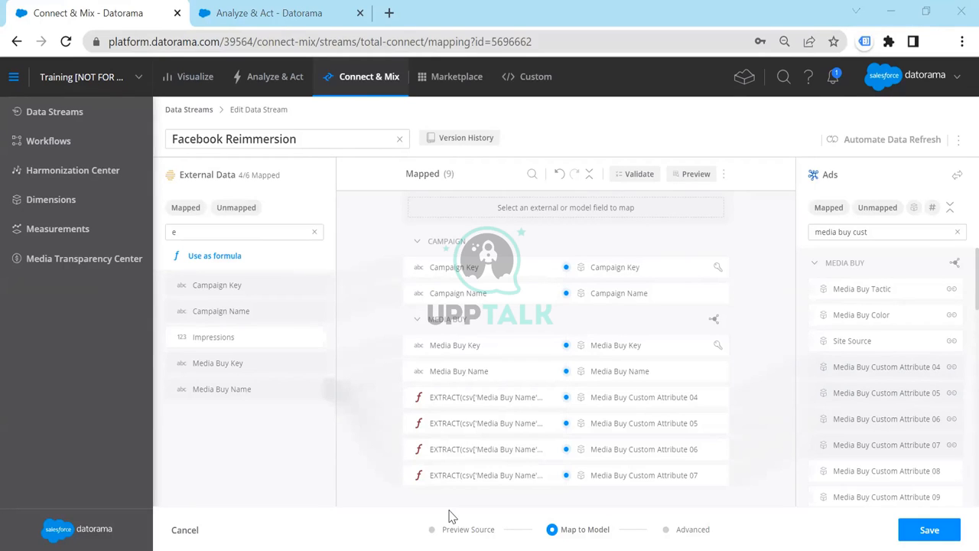
Save the mapping of the Facebook Reimmersion data stream
drag(310, 138, 157, 138)
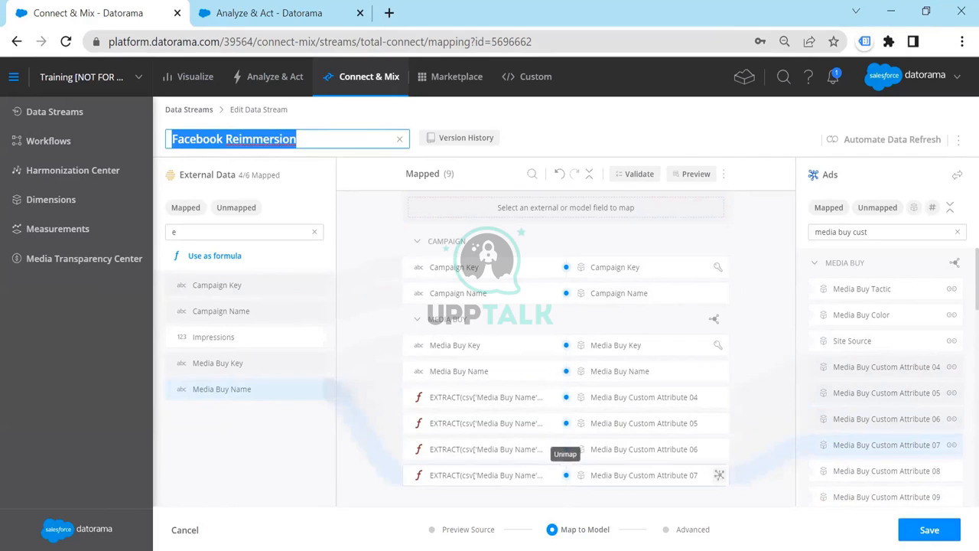
click(930, 530)
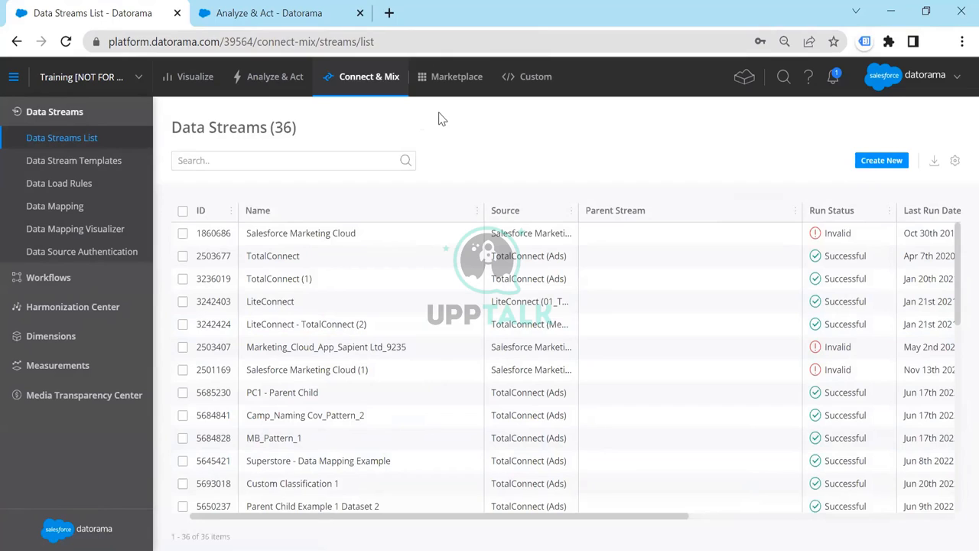
click(294, 163)
text(faceboo)
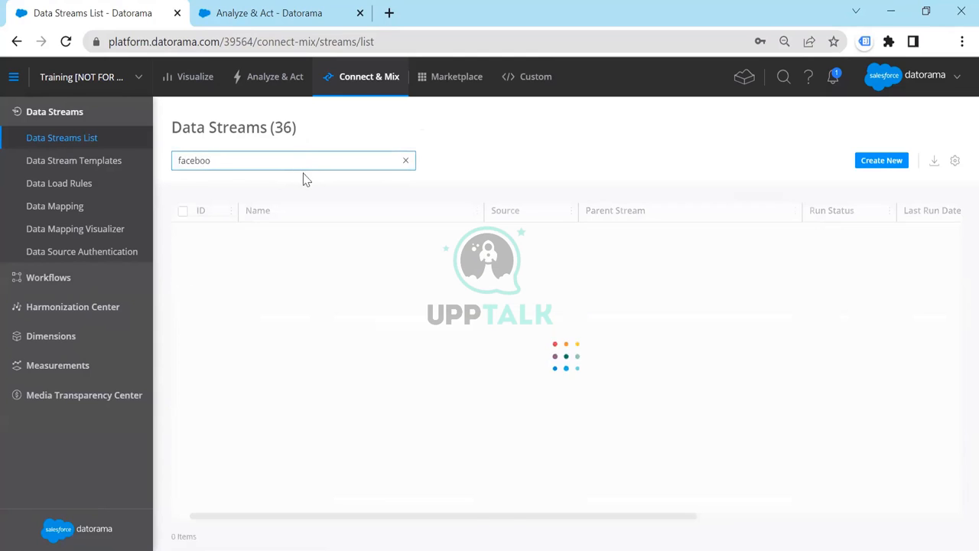
click(623, 241)
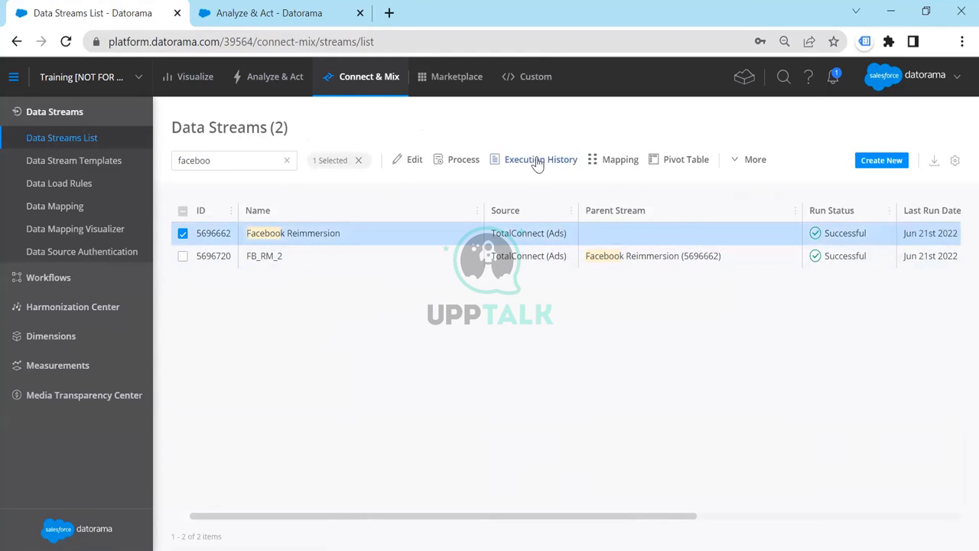
click(702, 164)
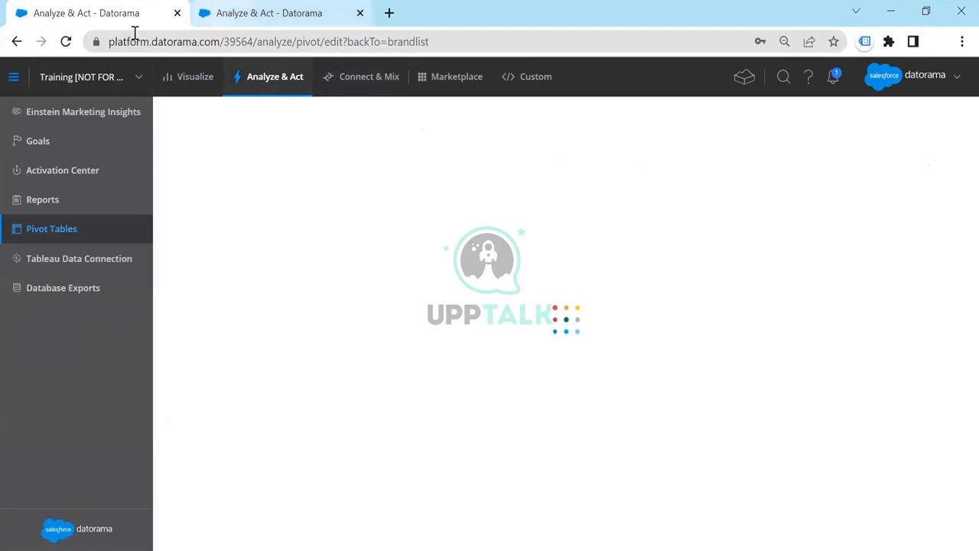
click(16, 42)
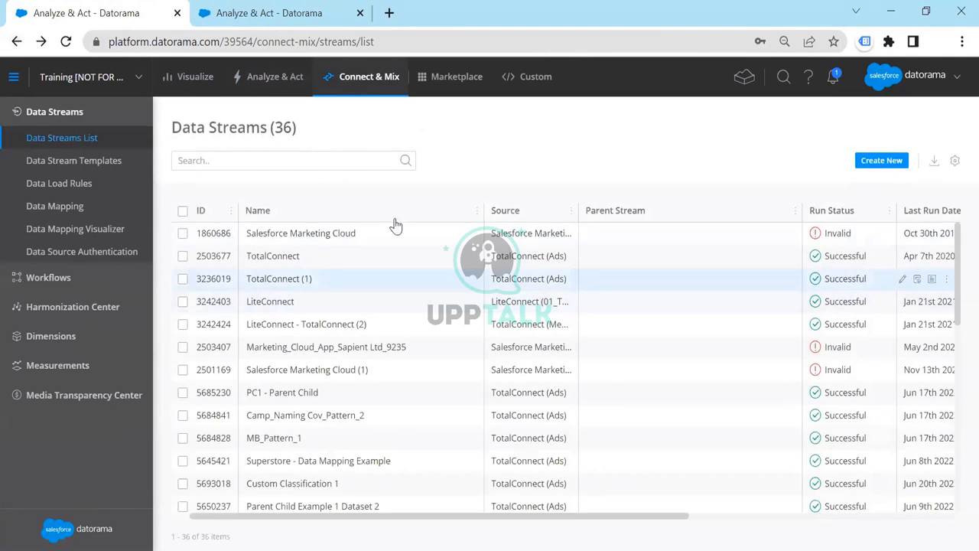
Search the data streams for "face", check the run details of Facebook Reimmersion and open its mapping
click(292, 162)
text(face)
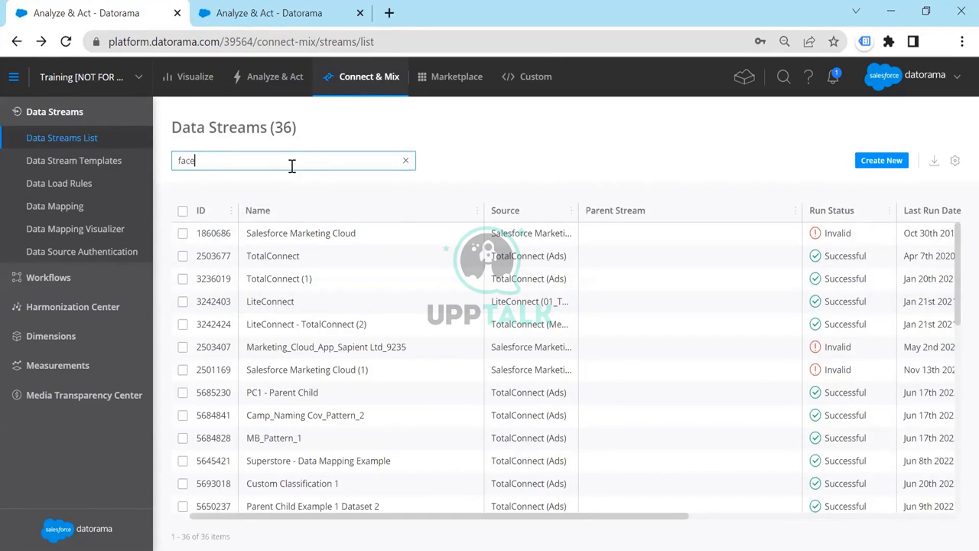
click(602, 286)
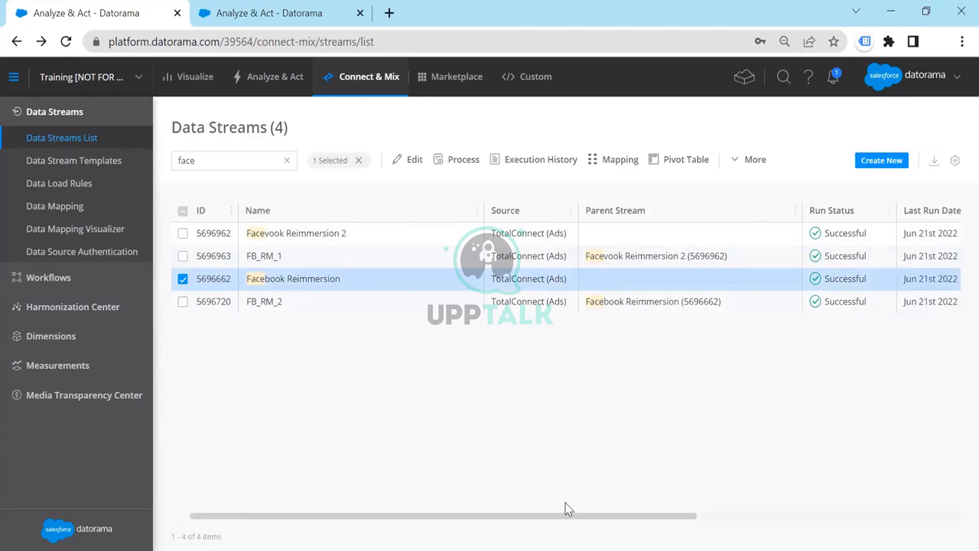
drag(649, 517, 892, 531)
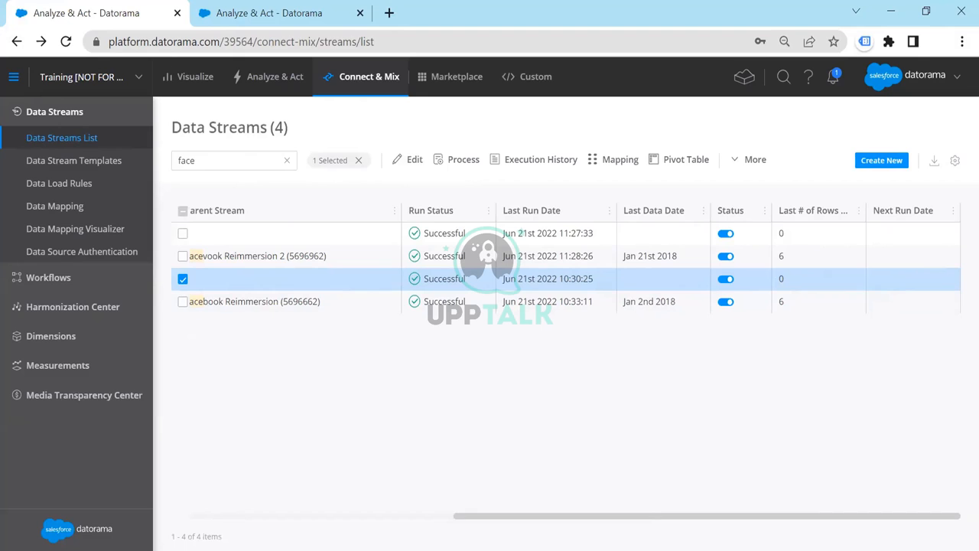
drag(517, 515, 416, 329)
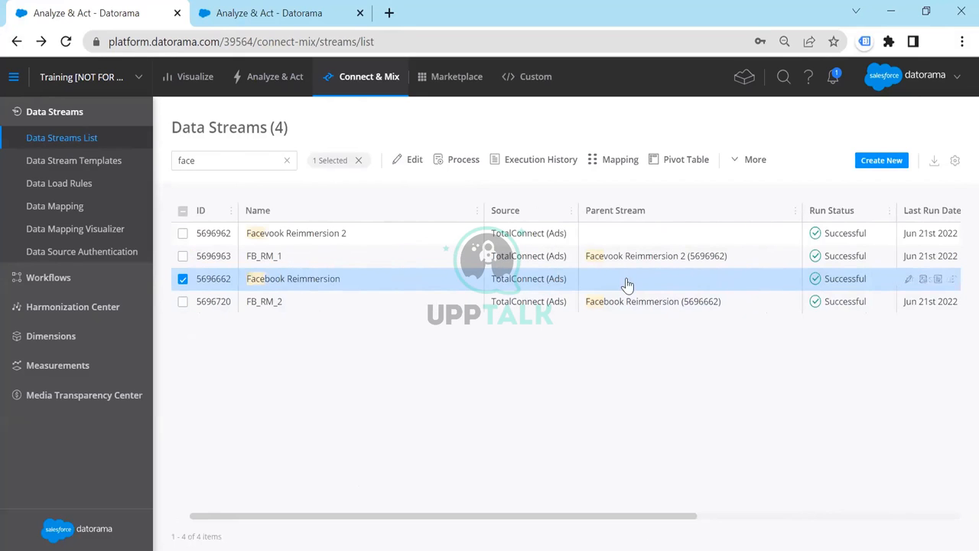
click(612, 162)
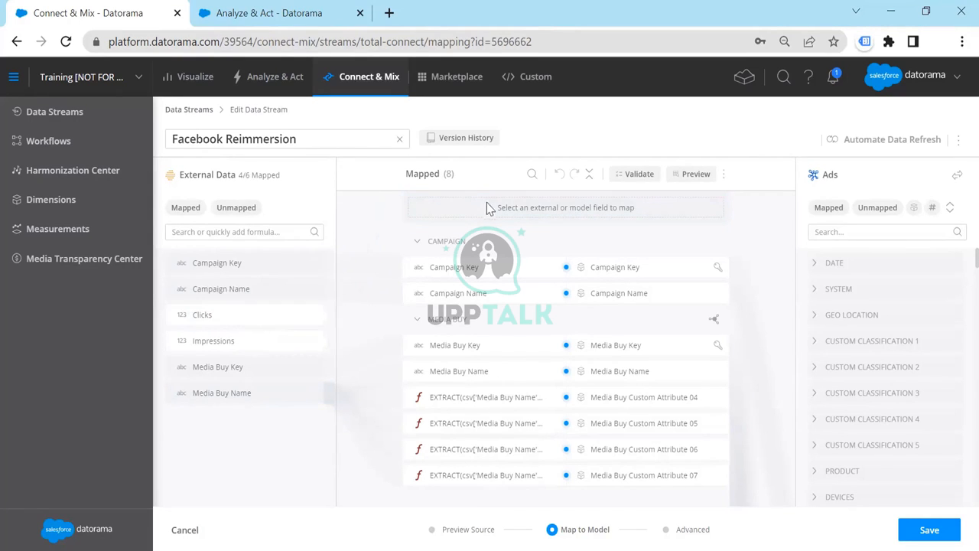
drag(312, 137, 163, 134)
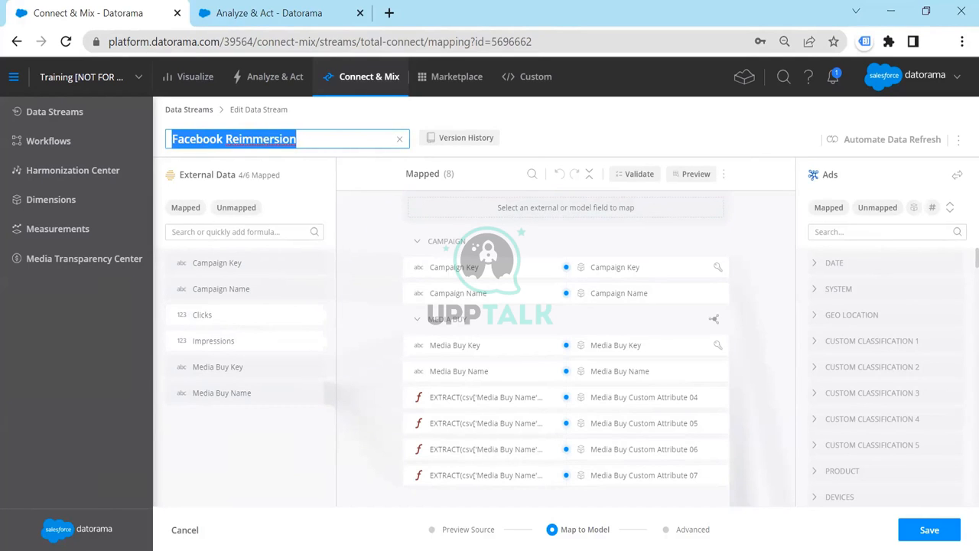
click(488, 525)
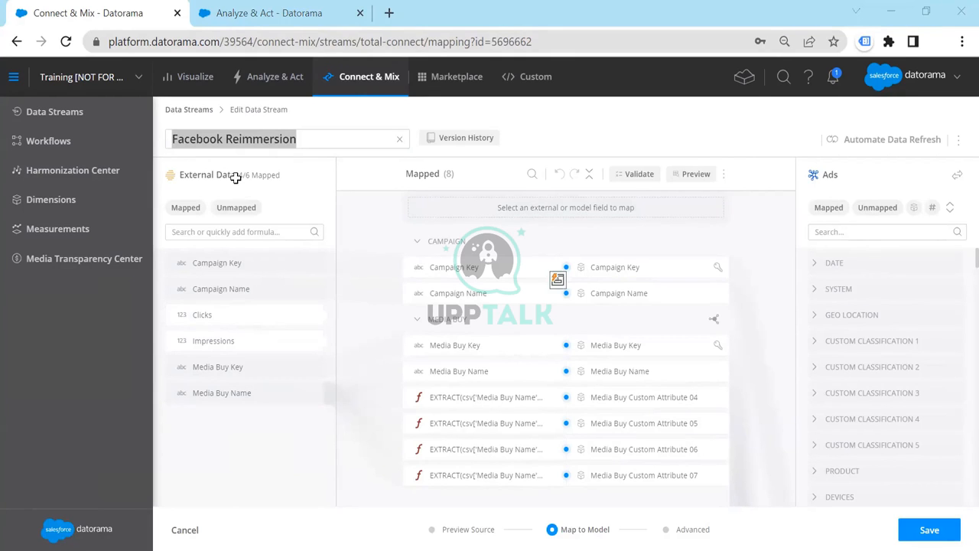
key(alt+Tab)
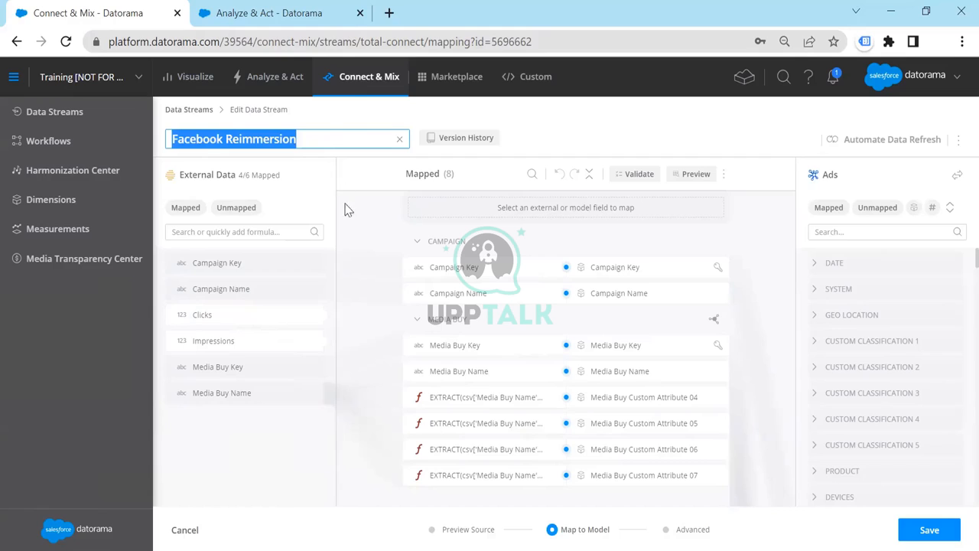
click(316, 138)
drag(315, 139, 187, 138)
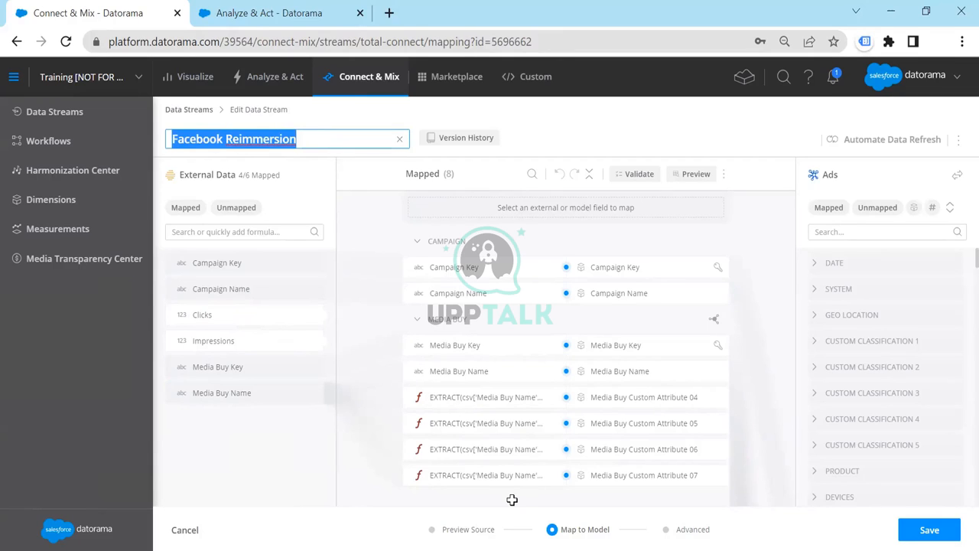
key(alt+Tab)
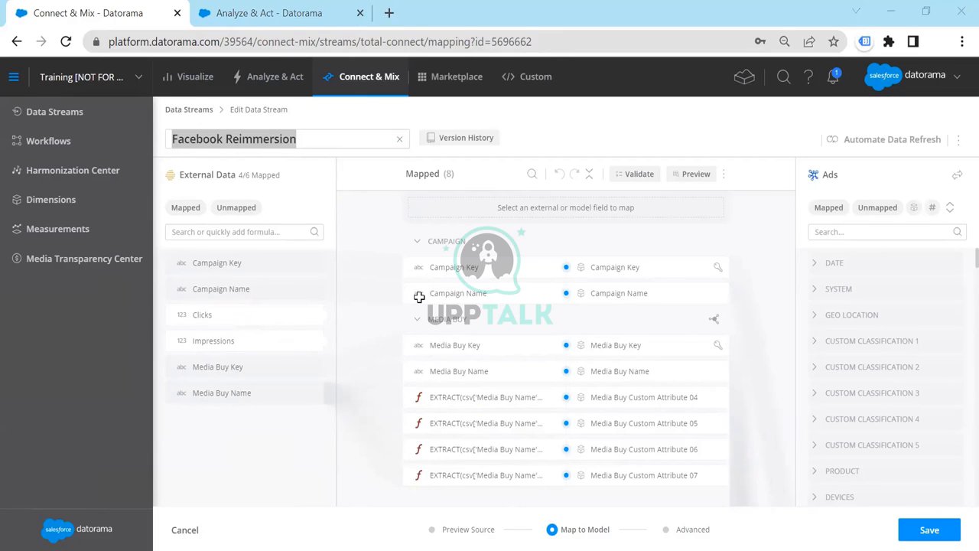
key(alt+Tab)
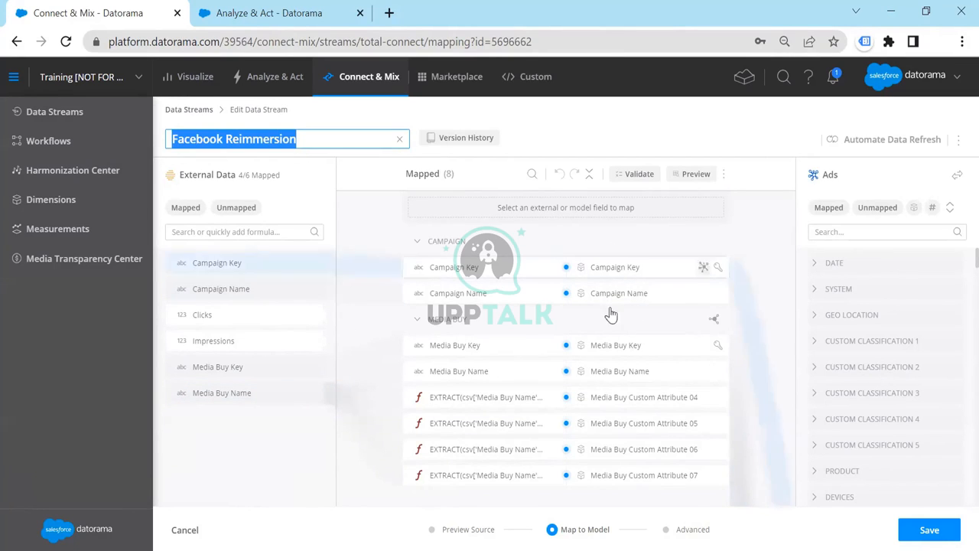
Return to the list of data streams and search it for "fb"
click(180, 112)
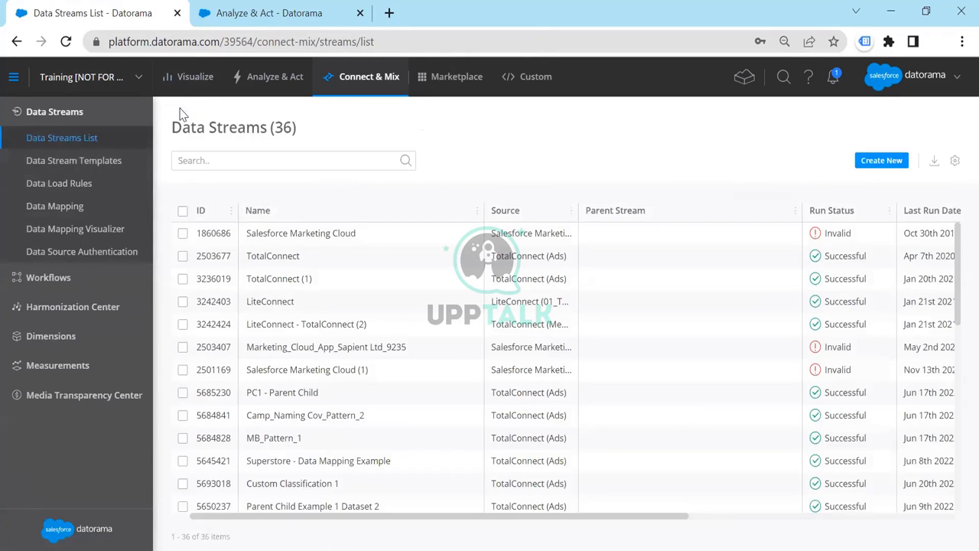
click(307, 156)
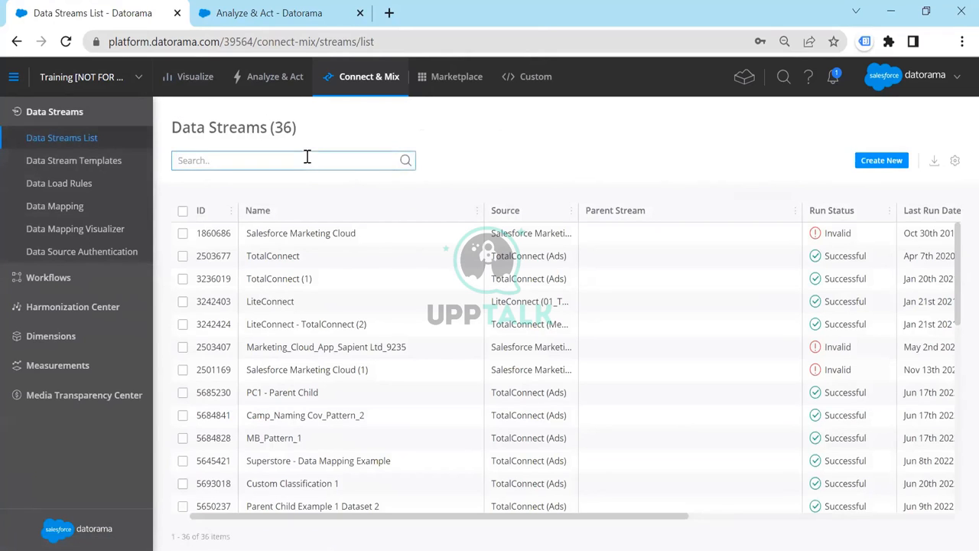
text(fb)
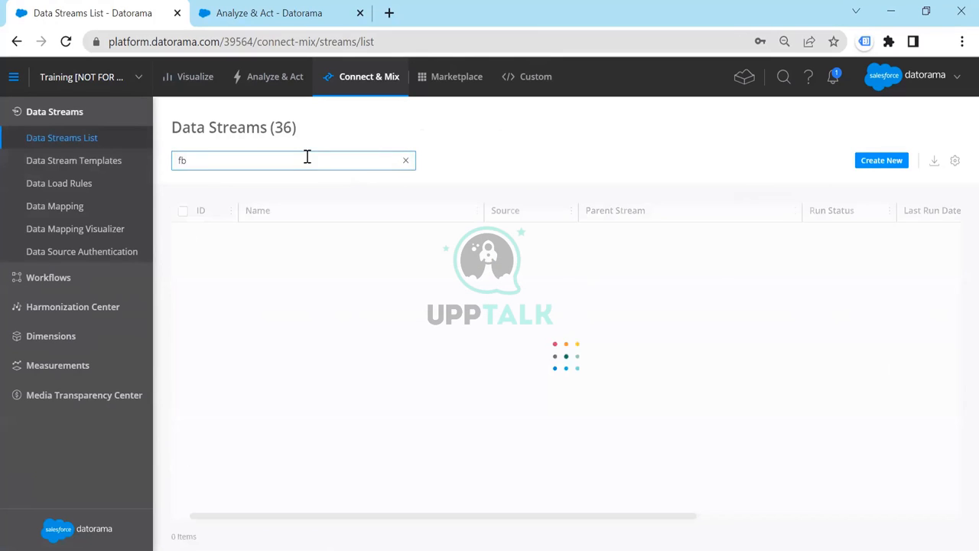
Examine the FB_RM_1 and FB_RM_2 data streams and compare which parent stream each one is linked to
click(346, 264)
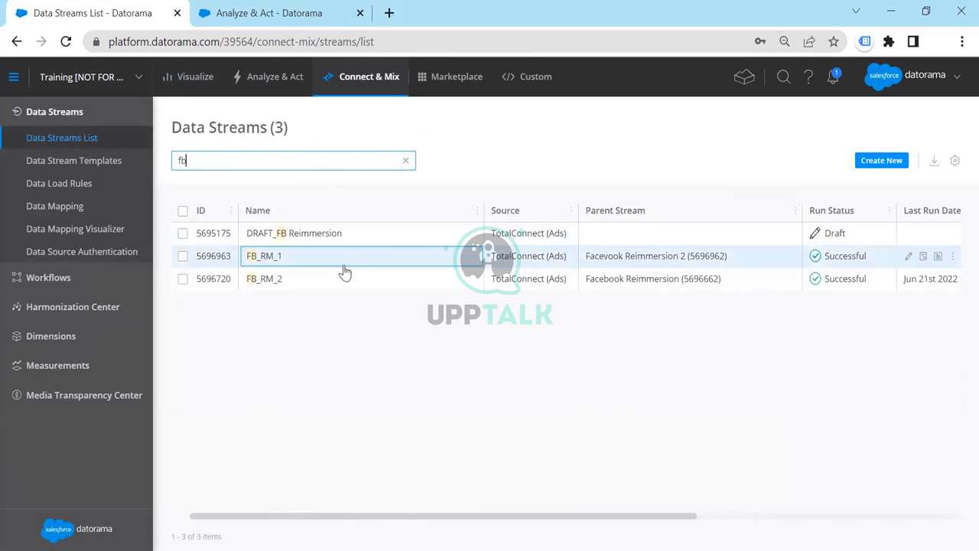
click(344, 285)
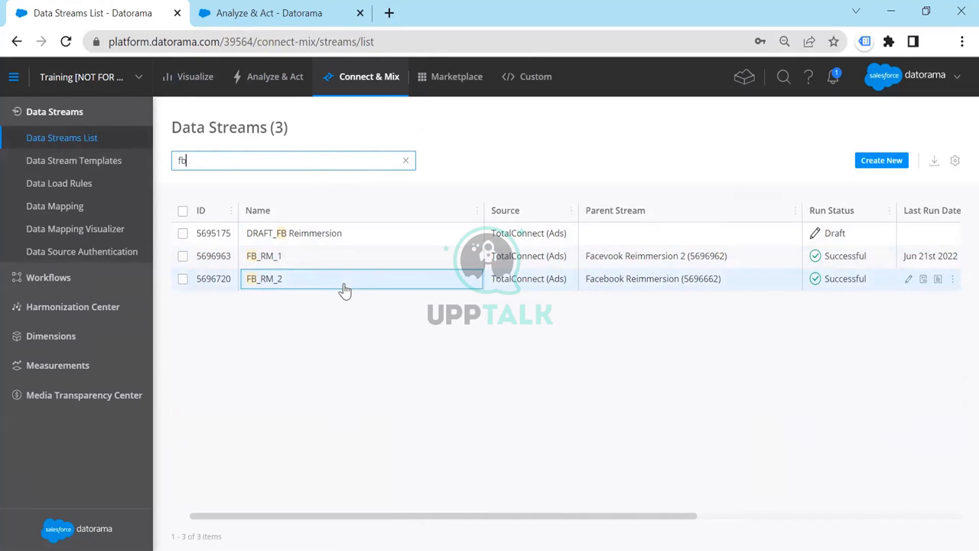
click(345, 263)
double_click(345, 258)
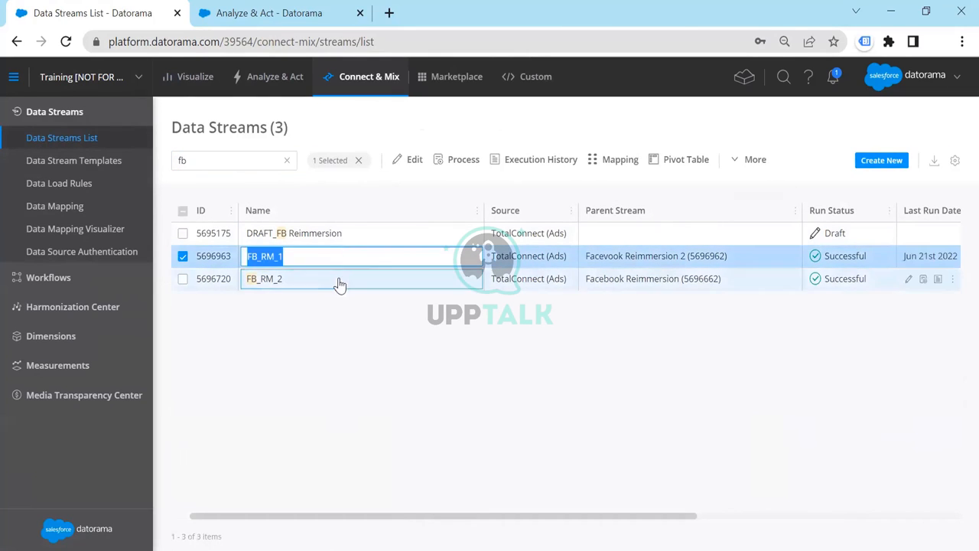
click(340, 281)
click(526, 329)
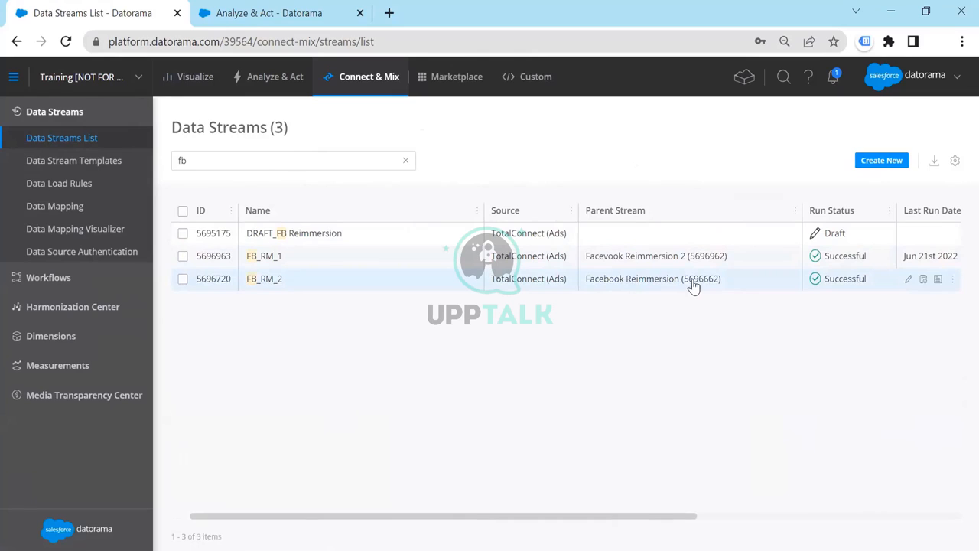
click(620, 260)
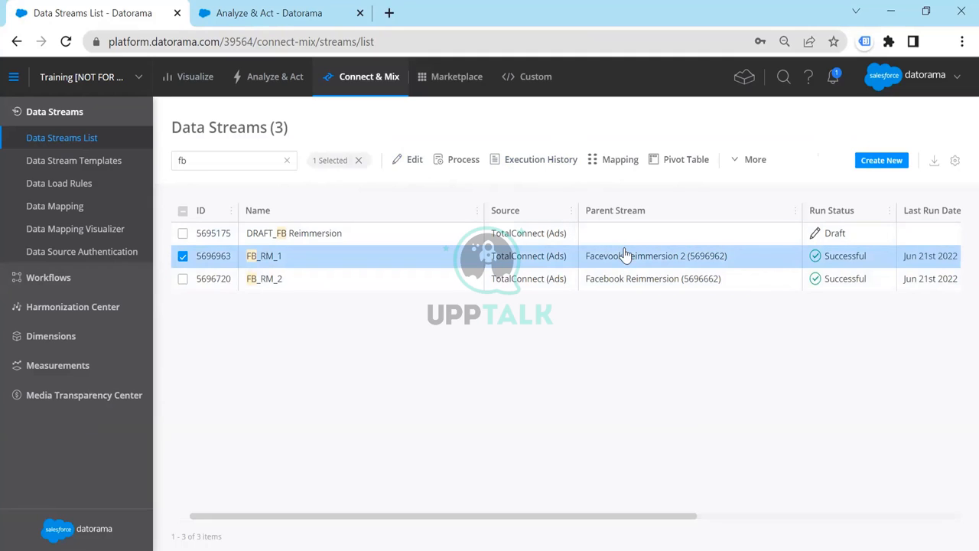
click(606, 306)
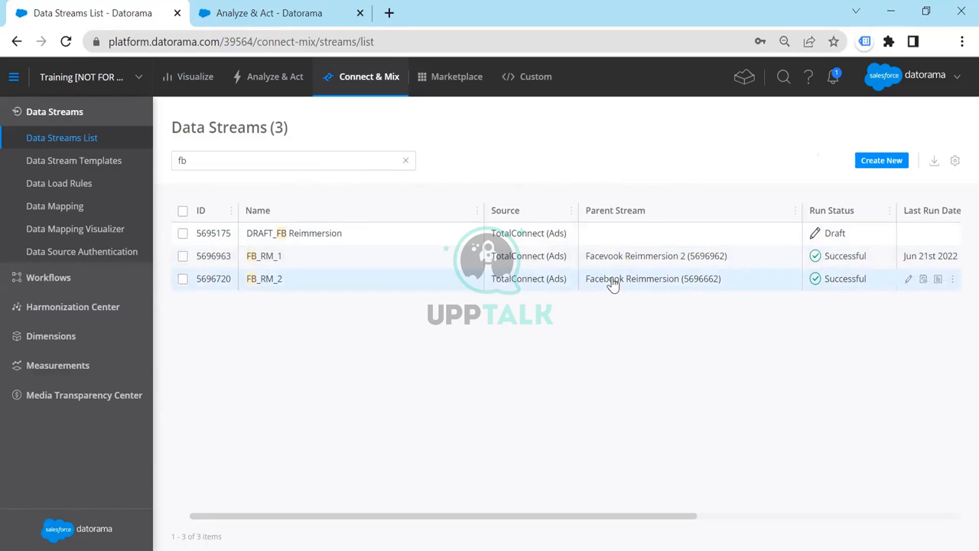
click(329, 259)
click(333, 278)
click(651, 280)
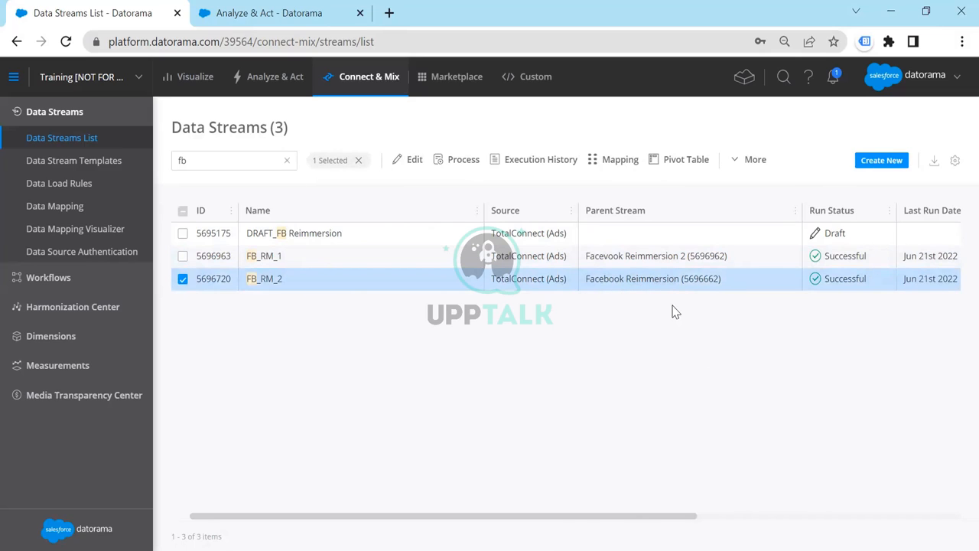
click(656, 263)
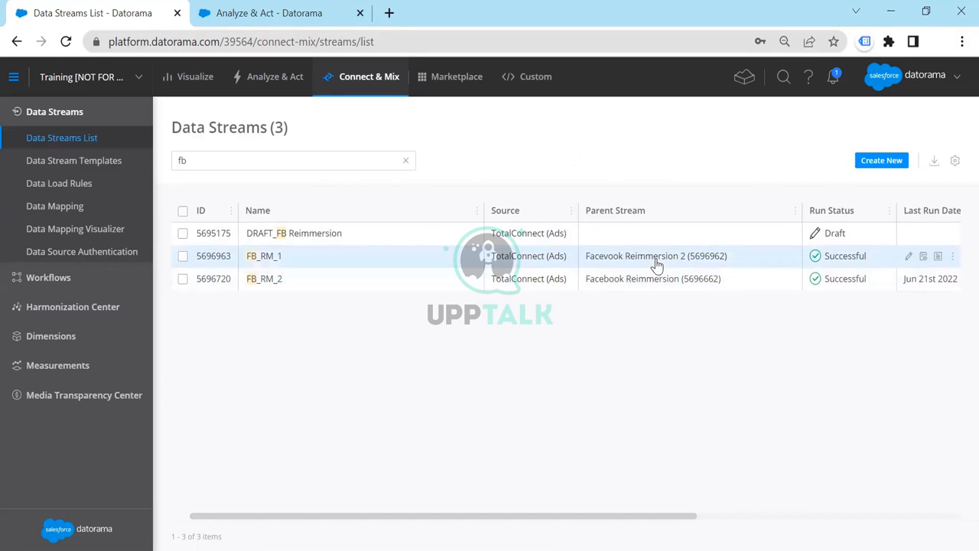
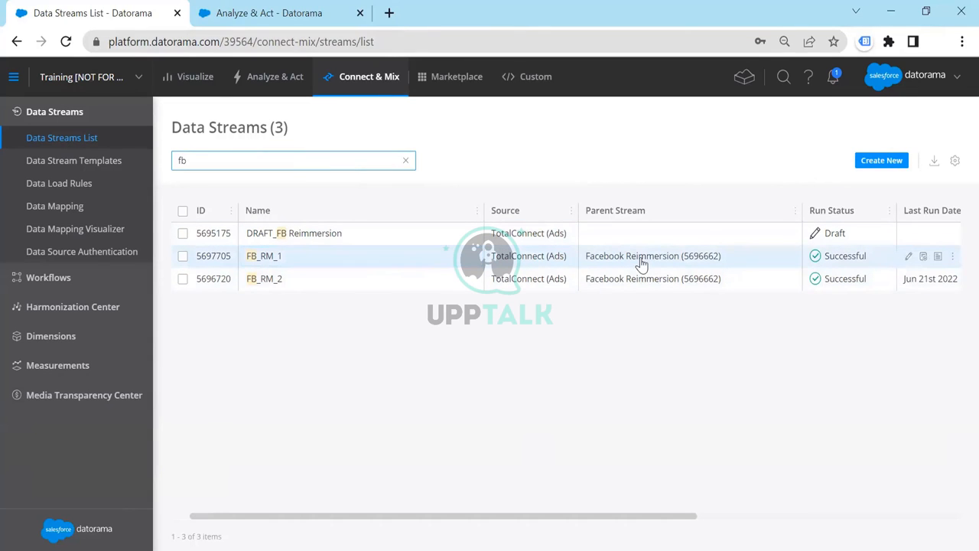
Open the pivot table Facebook Reimmersion - 1 and review its campaign, year, country and size breakdown
click(293, 84)
click(49, 223)
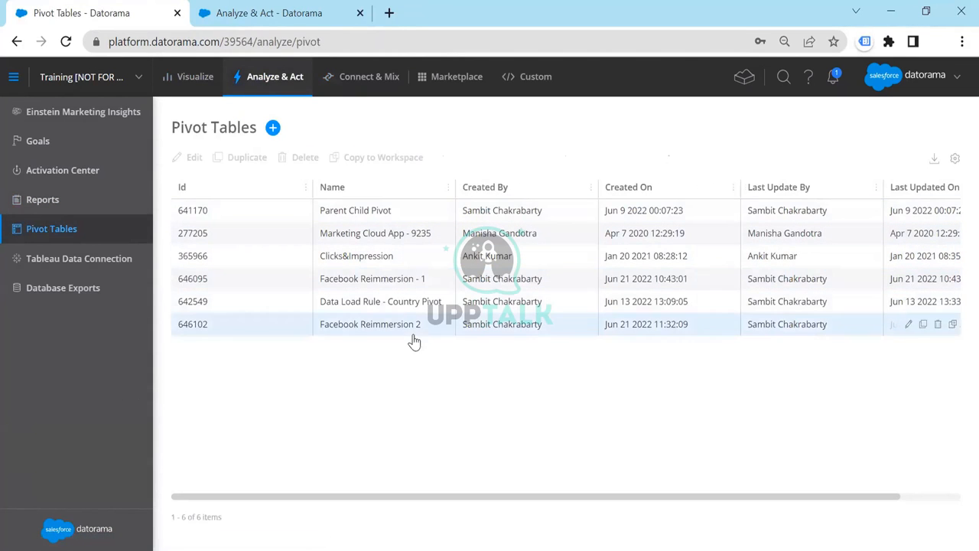
click(408, 282)
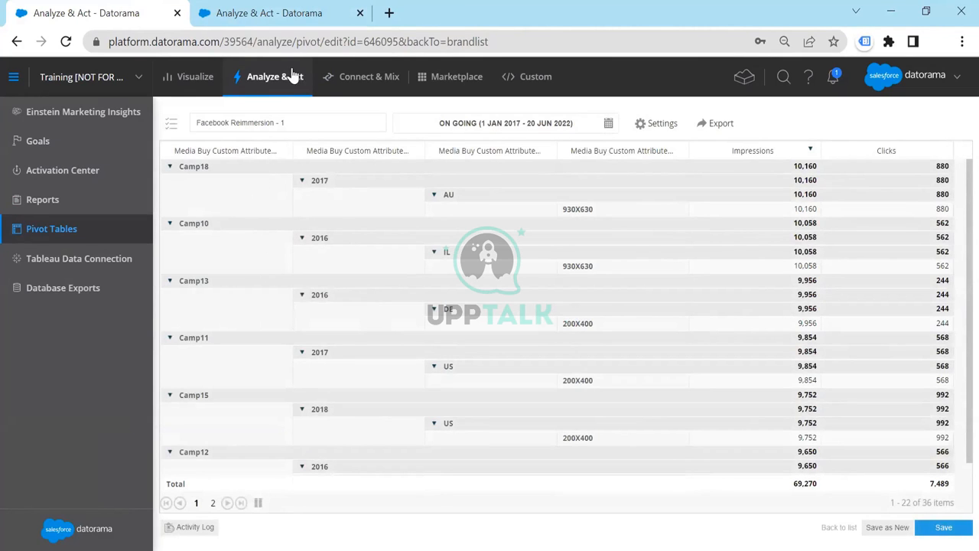
Switch to the second Datorama browser tab, search the data streams list for "fb" and select FB_RM_2
click(297, 17)
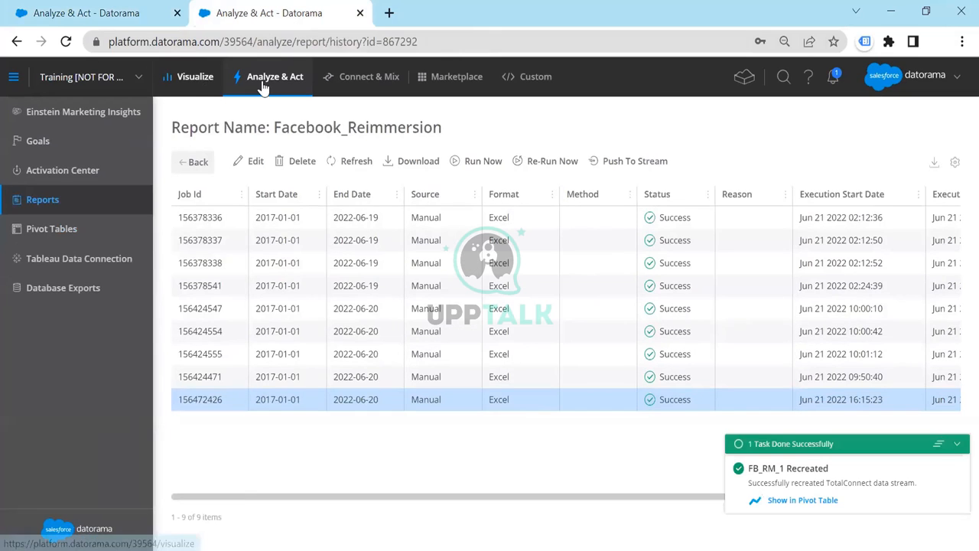
click(330, 80)
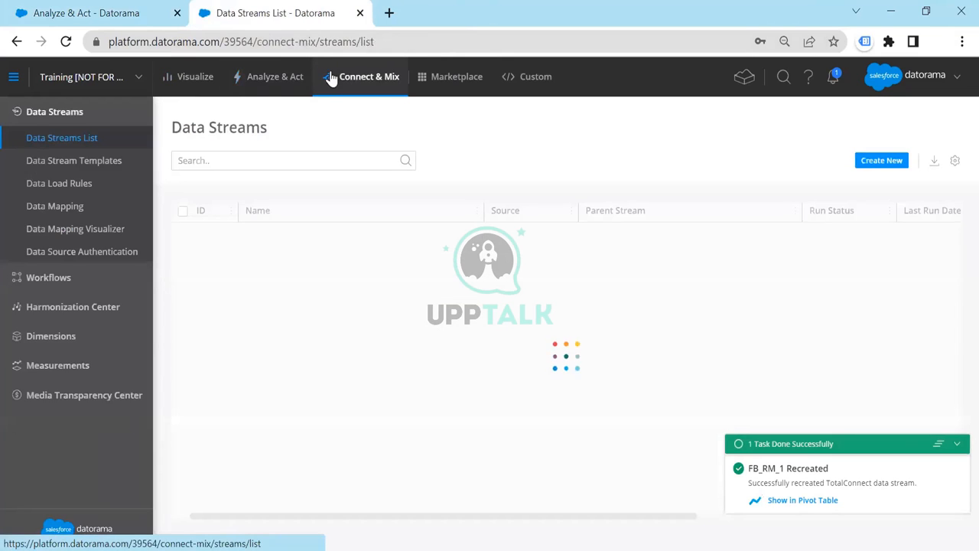
click(273, 162)
text(fb)
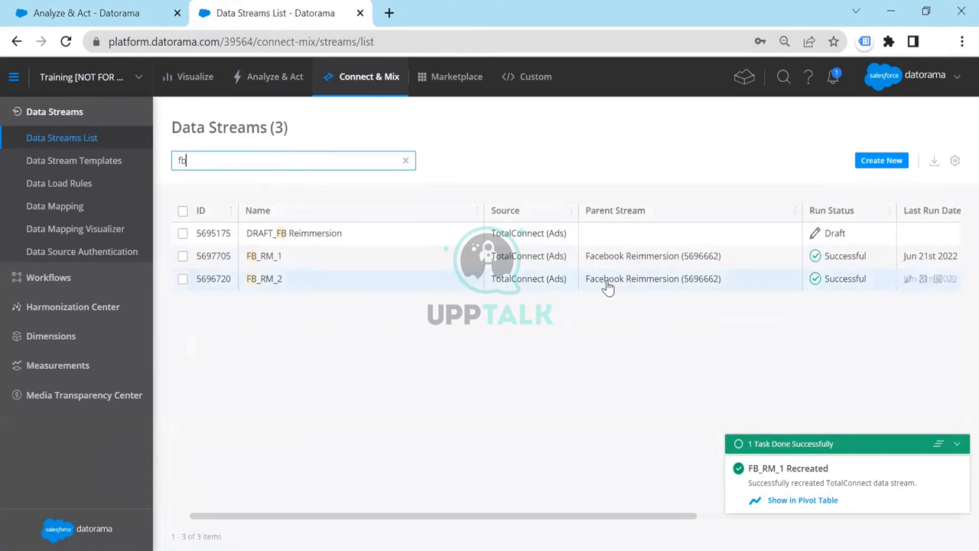
click(607, 283)
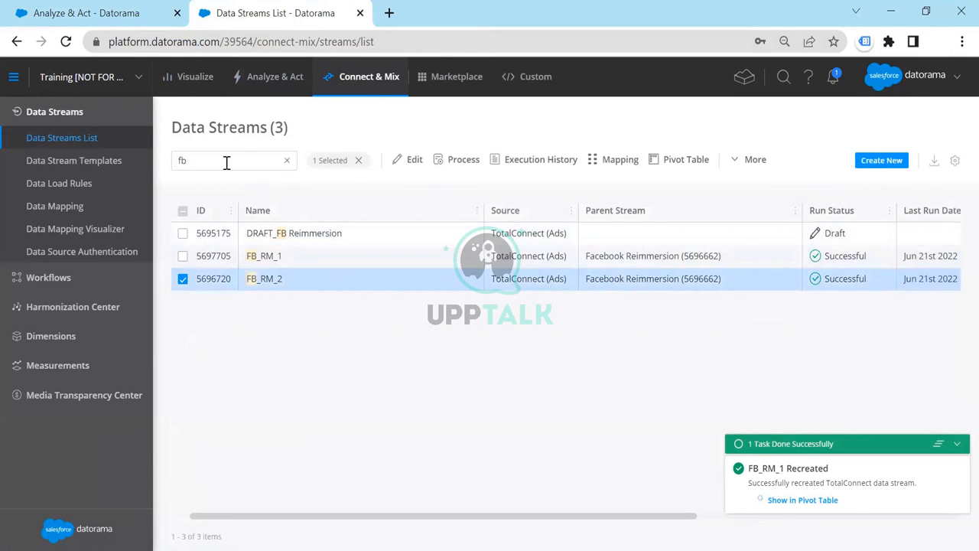
Duplicate the browser tab with the data streams list and search the list in the copy for "fac"
right_click(257, 20)
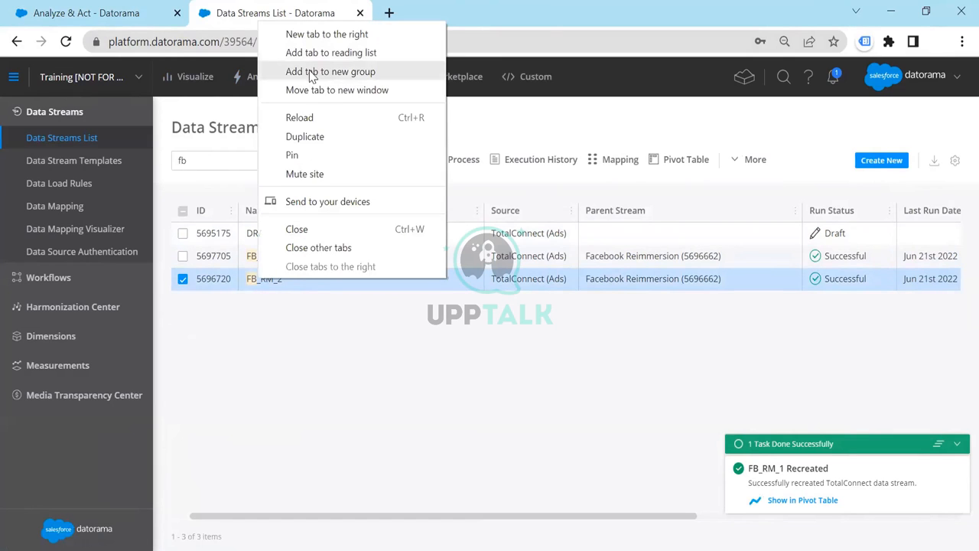
click(318, 139)
key(ctrl+shift+Tab)
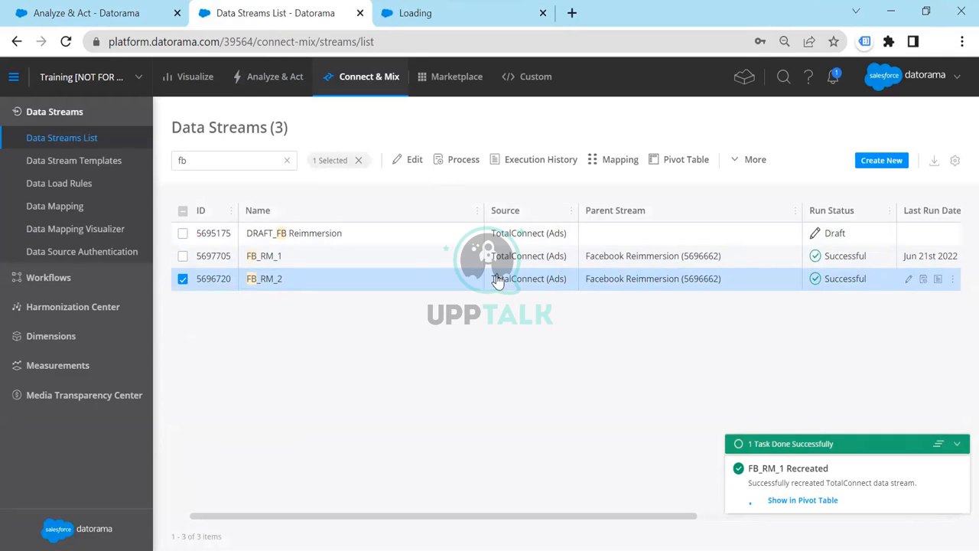
click(405, 13)
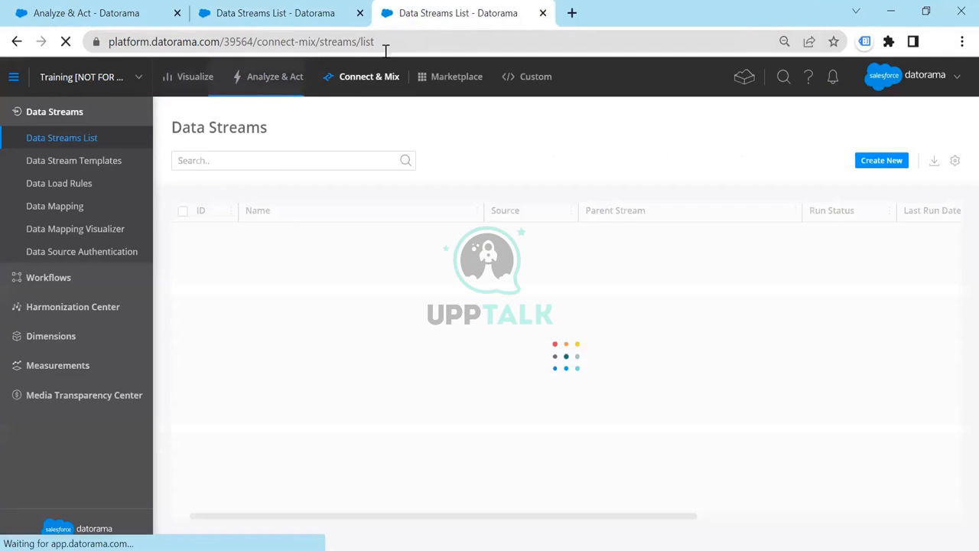
click(242, 159)
text(fcebook)
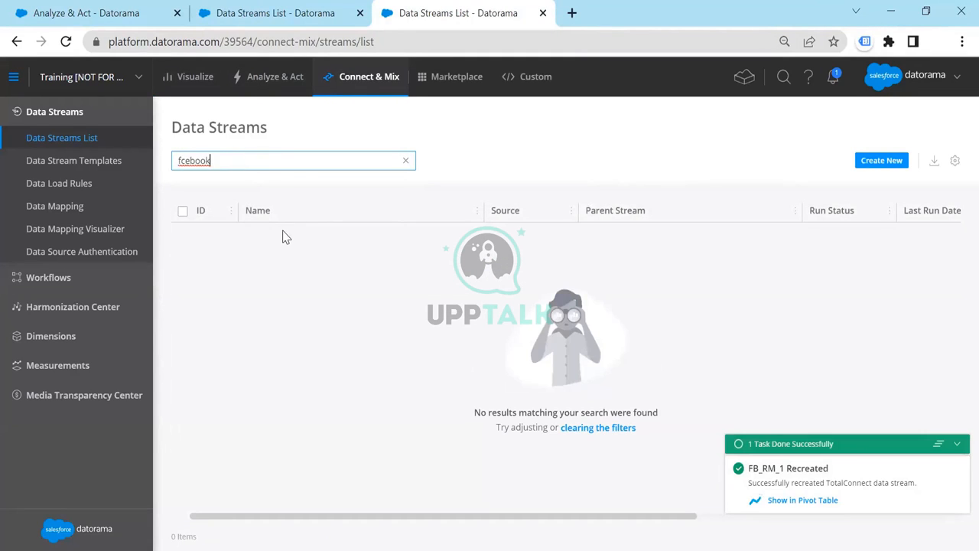
click(938, 444)
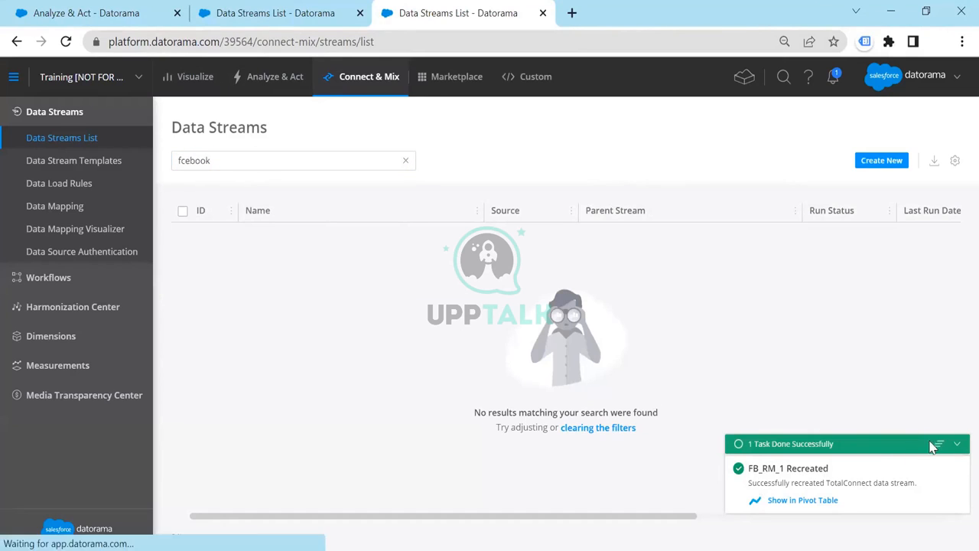
click(244, 161)
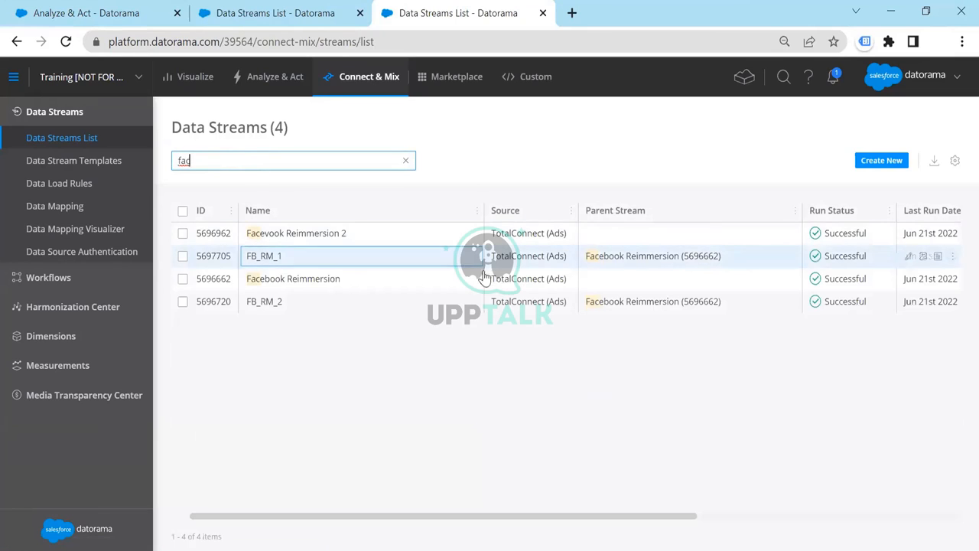
Open the mapping of the parent stream Facebook Reimmersion and review its mapped fields and EXTRACT formulas
click(511, 285)
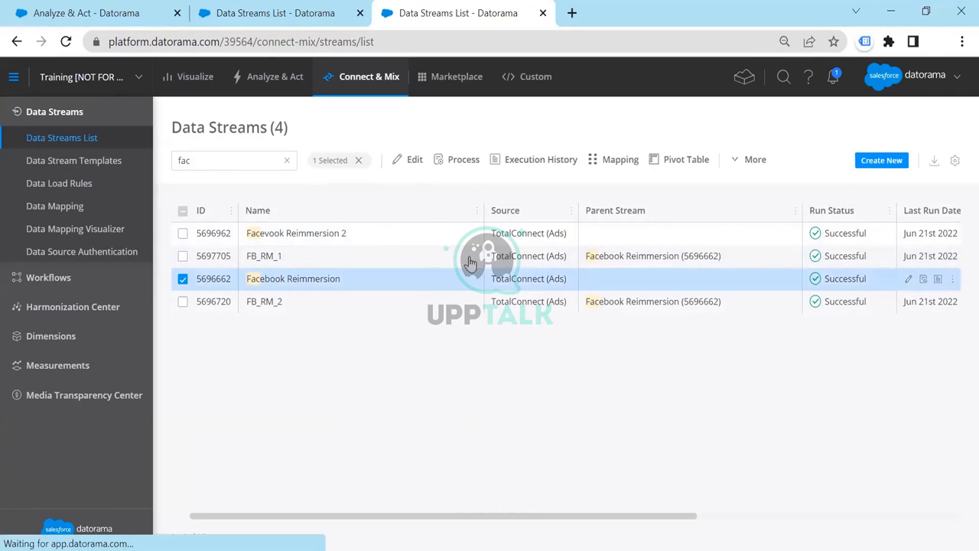
click(601, 165)
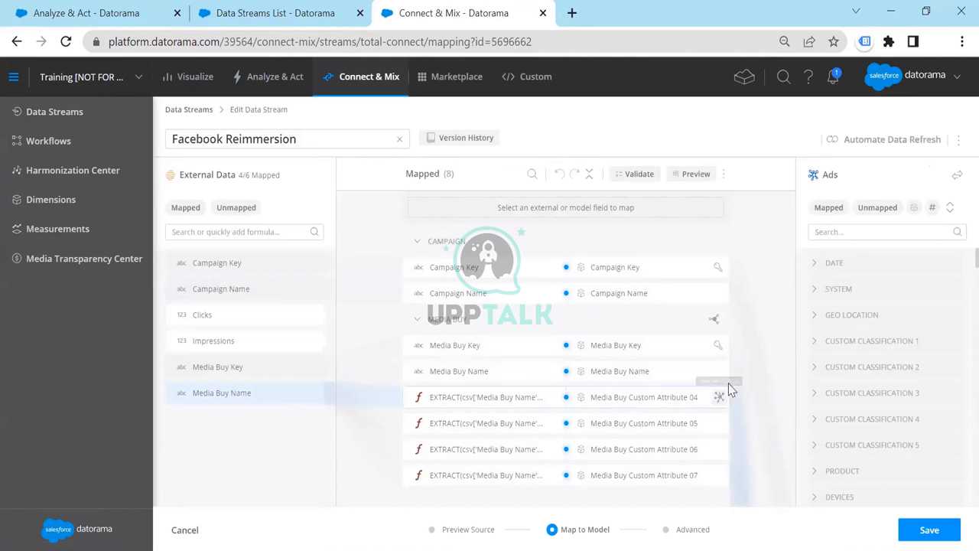
drag(312, 140, 166, 145)
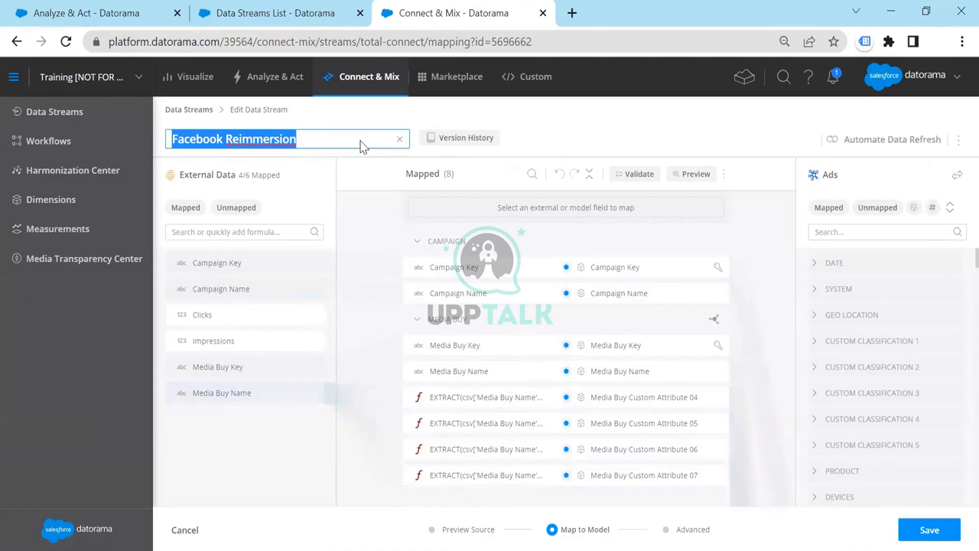
key(alt+Tab)
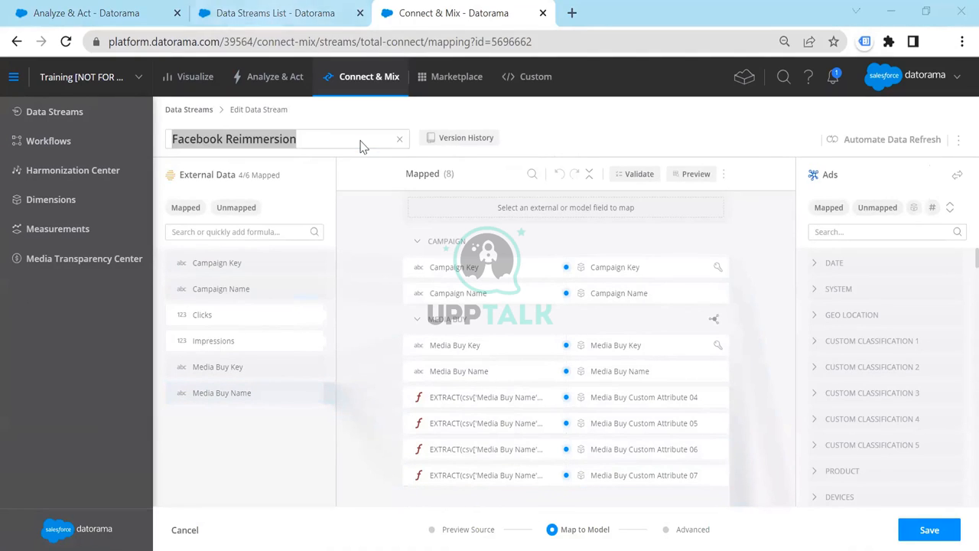
Open the mapping of FB_RM_1 in the other data streams tab and compare it with the Facebook Reimmersion mapping
click(275, 13)
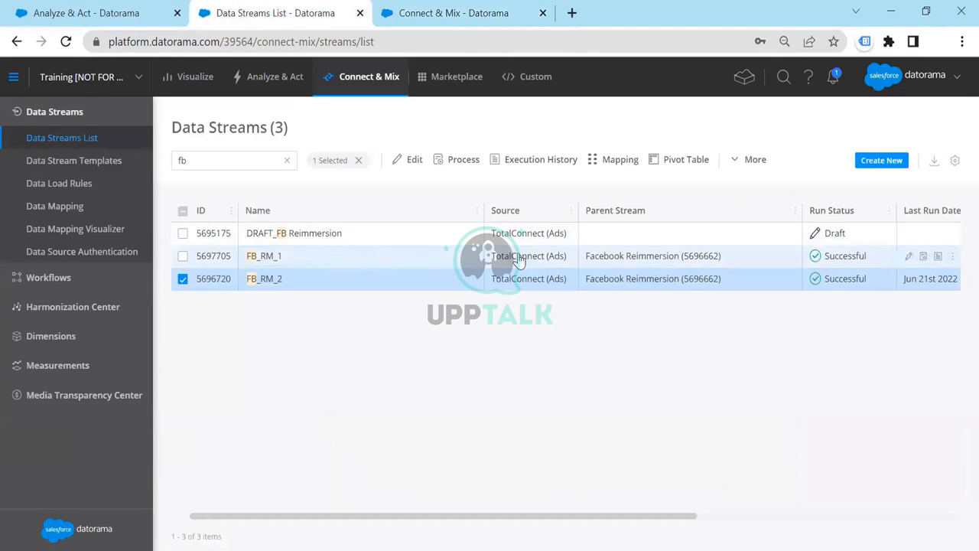
click(468, 255)
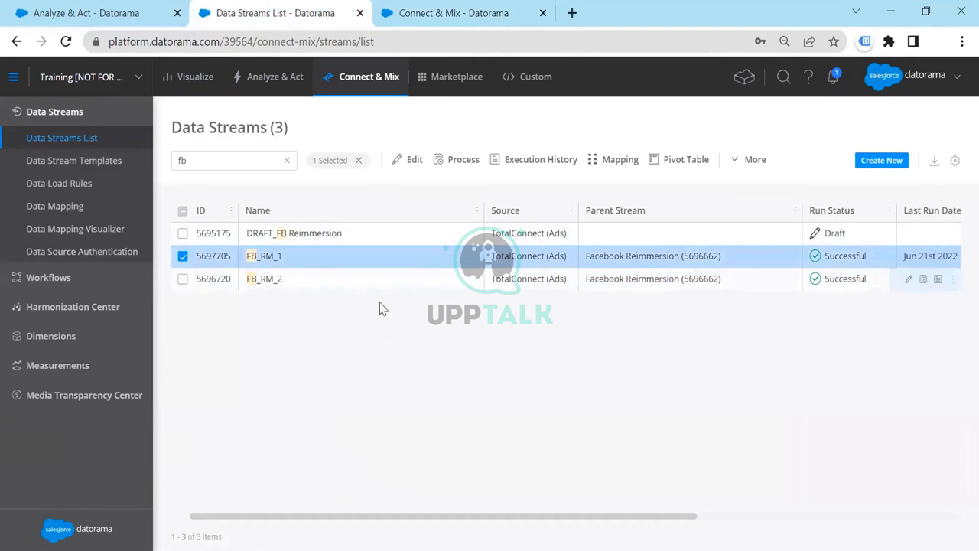
click(606, 161)
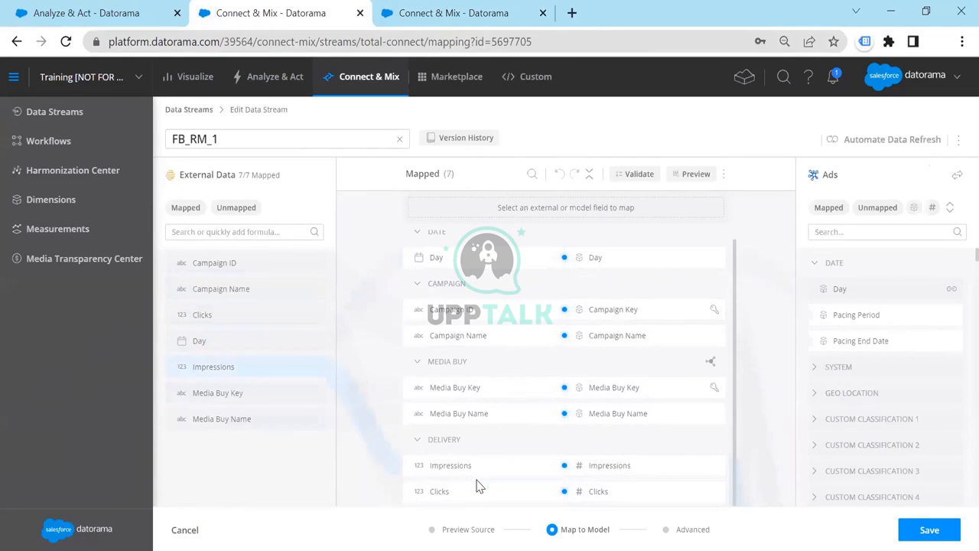
click(233, 137)
double_click(232, 138)
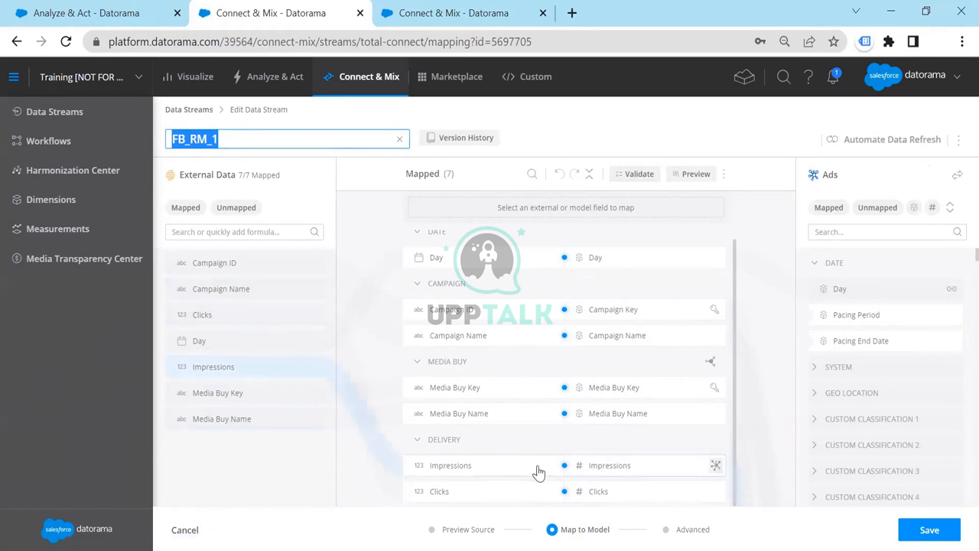
key(ctrl+Tab)
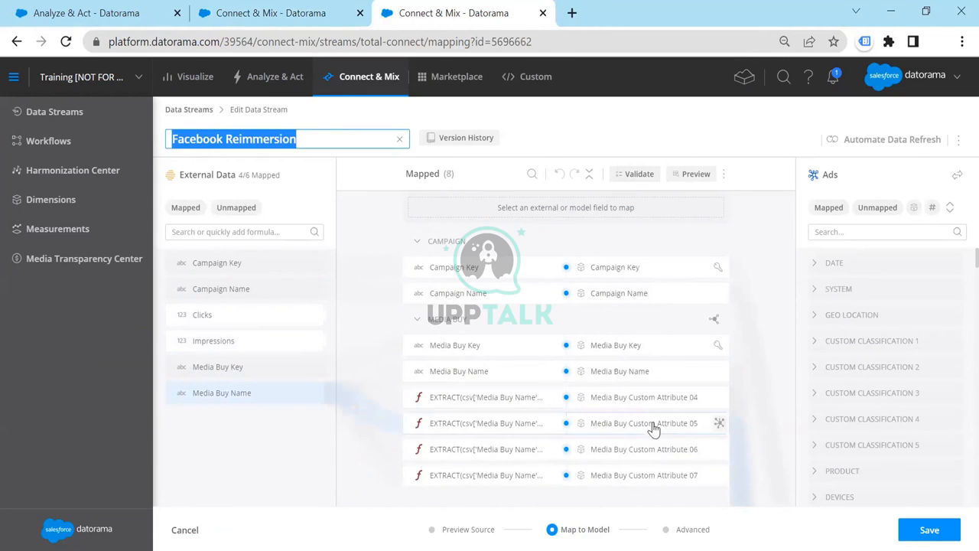
Return to the pivot table tab, go to the reports list and select the Facebook_Reimmersion report
click(84, 11)
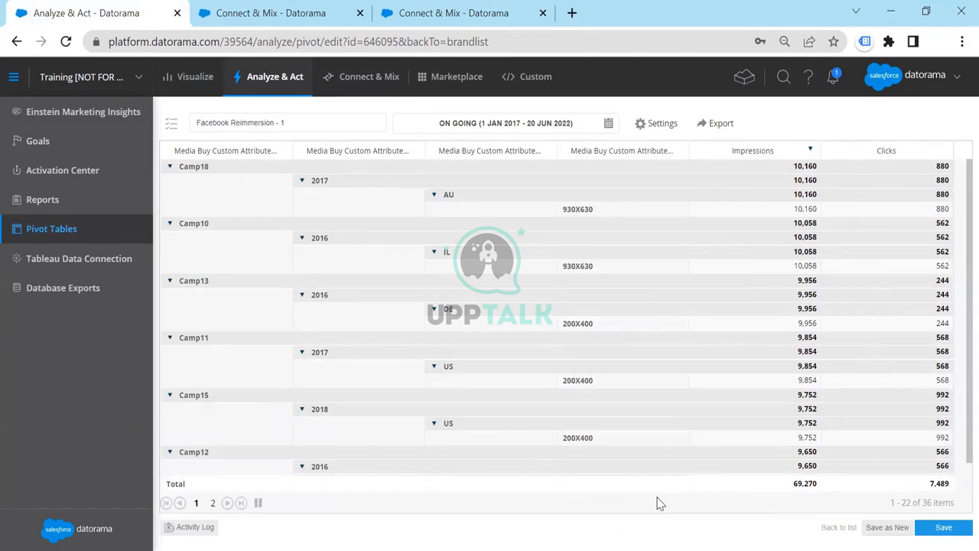
click(80, 205)
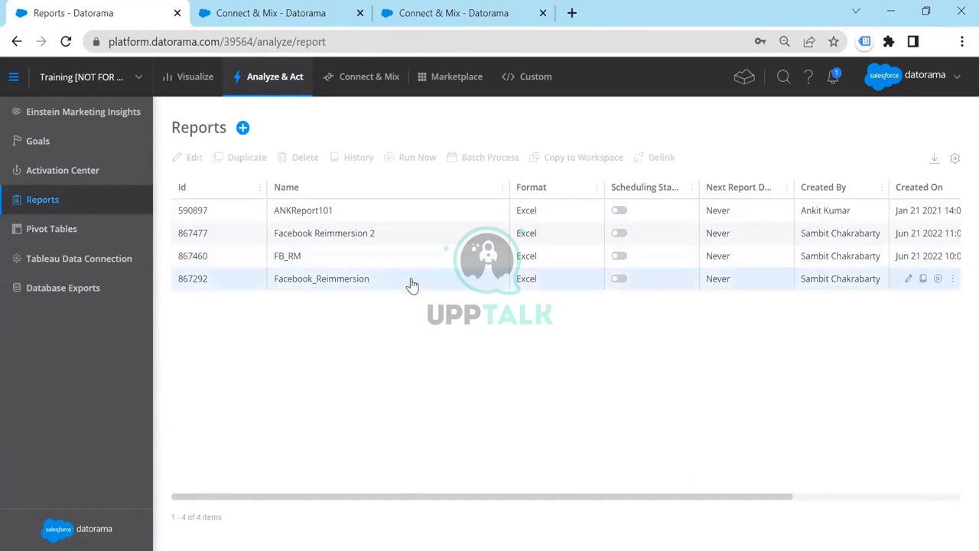
click(544, 288)
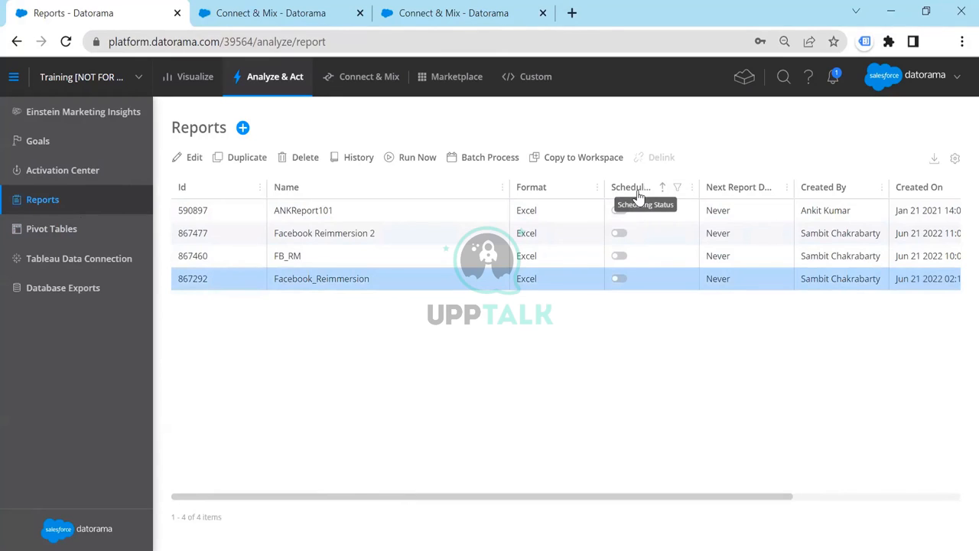
Switch the scheduling status of the Facebook_Reimmersion report on and off again
click(619, 279)
click(618, 280)
right_click(476, 286)
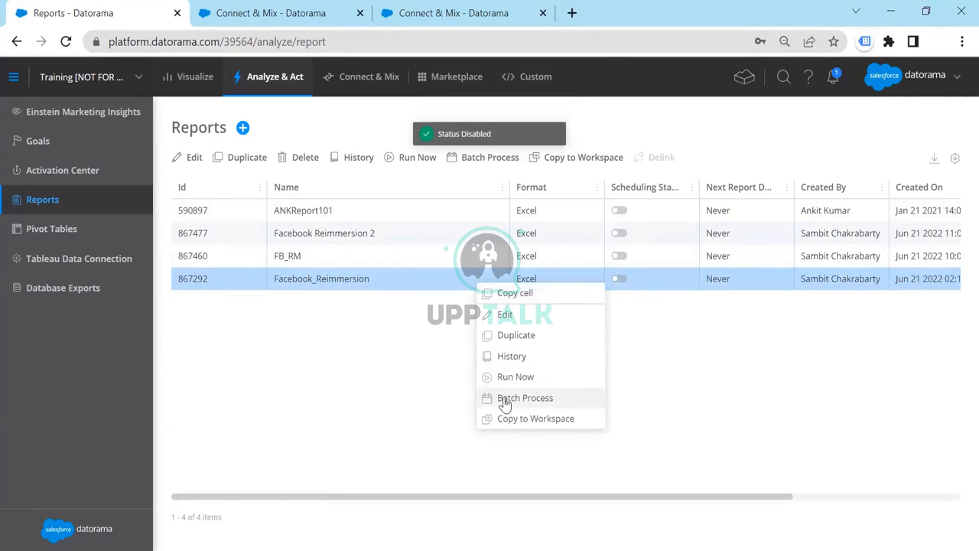
click(414, 283)
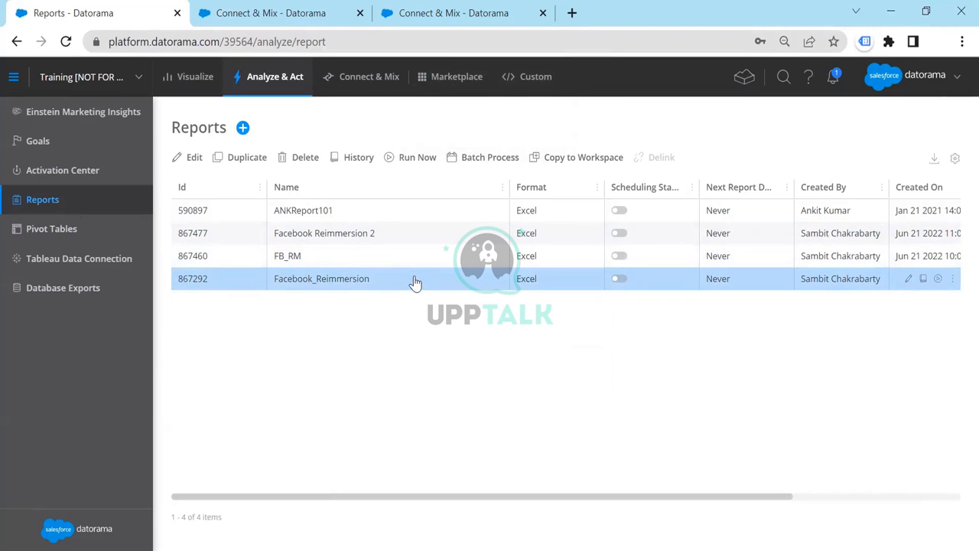
Open the Facebook_Reimmersion report for editing and set its report scheduling to active
double_click(414, 283)
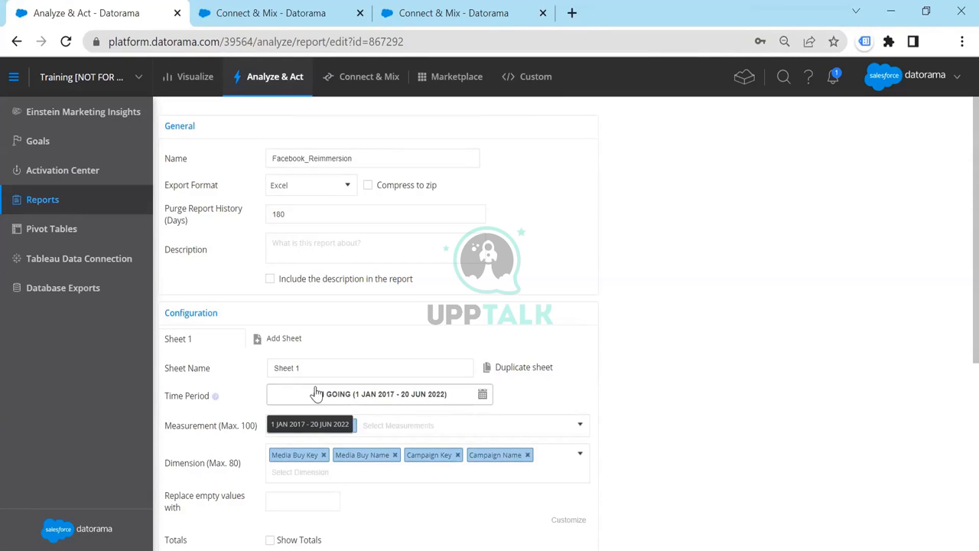
scroll(545, 378, down, 4)
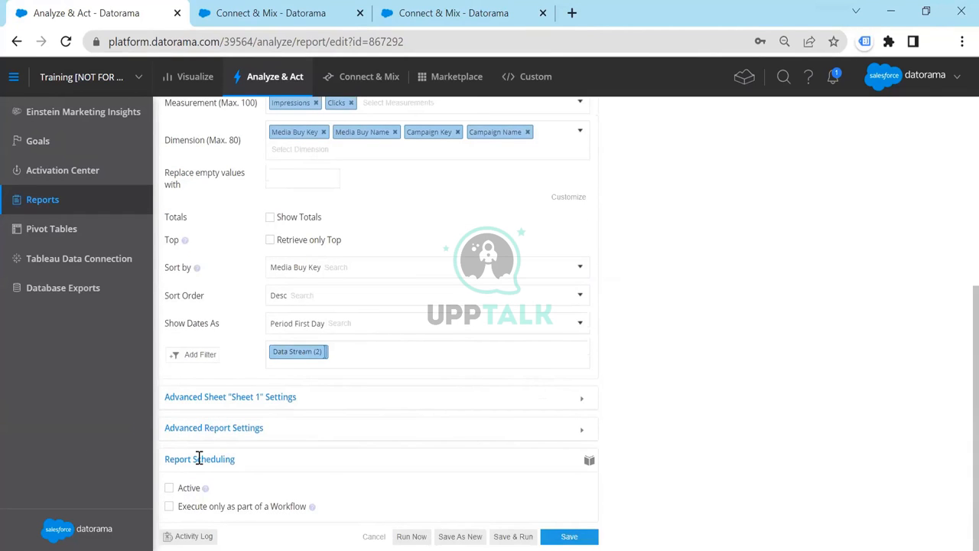
click(170, 488)
scroll(284, 473, down, 3)
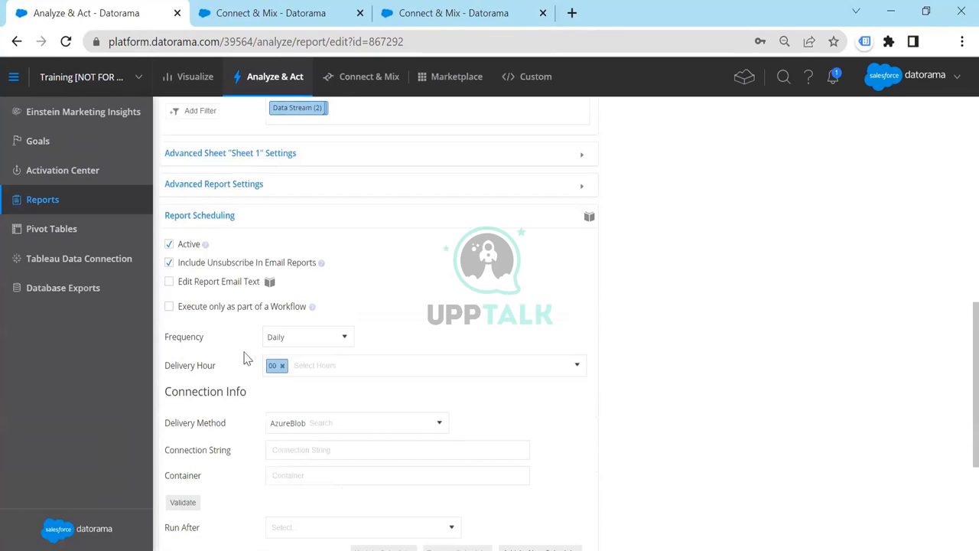
Examine the scheduling options for frequency, delivery hour and delivery method, keeping Daily, 00 and AzureBlob
click(286, 344)
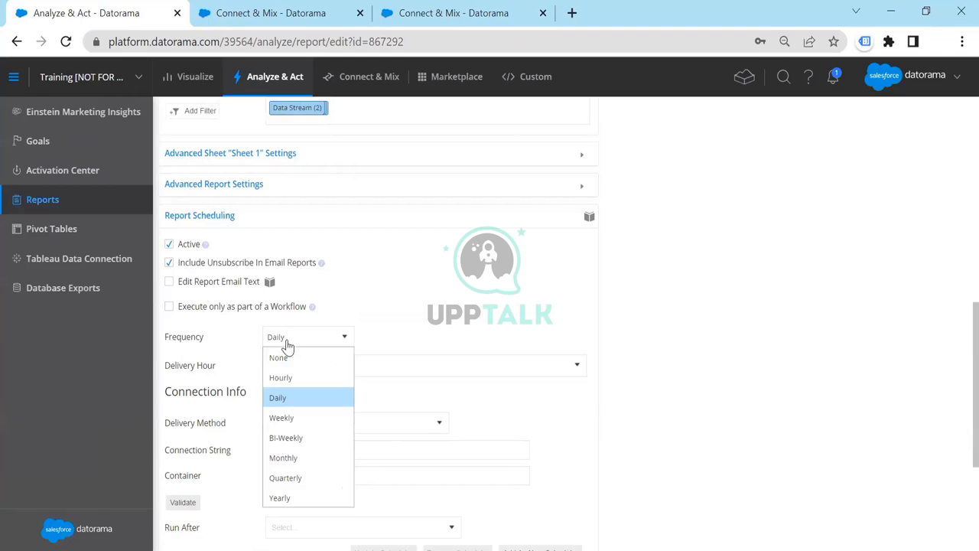
click(286, 344)
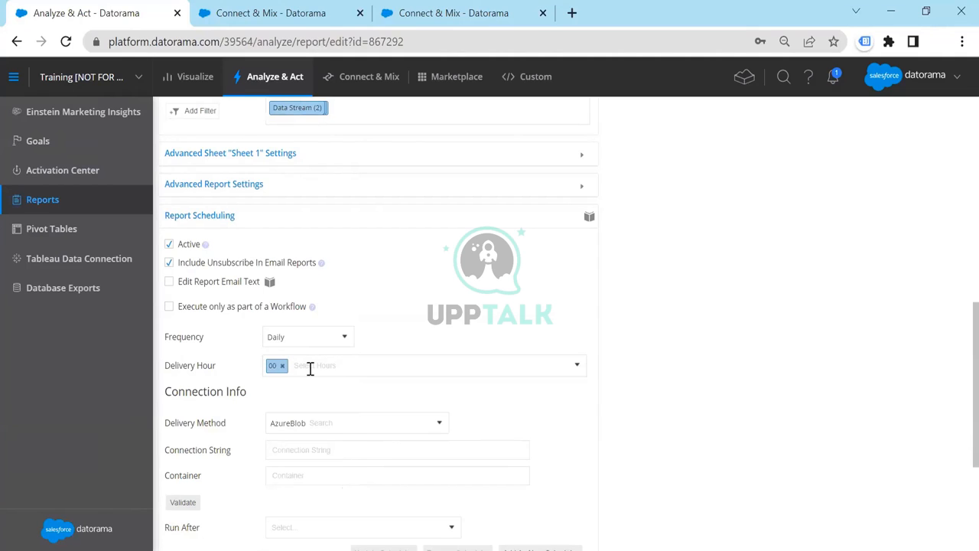
click(310, 366)
click(375, 350)
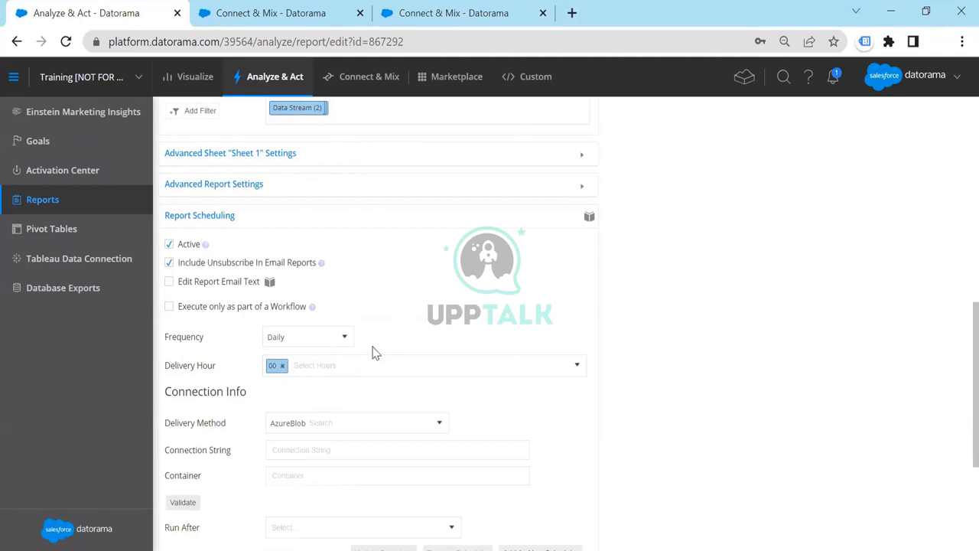
click(314, 426)
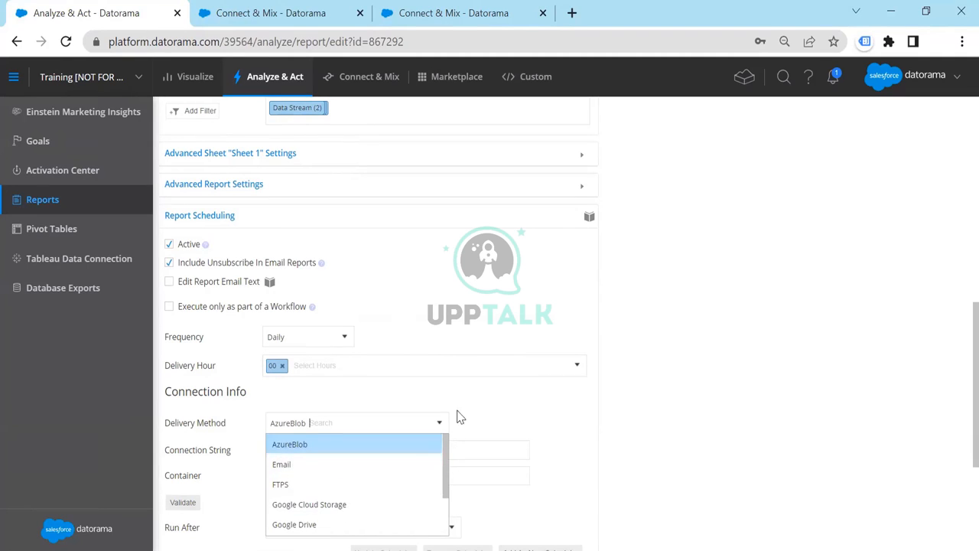
click(405, 447)
Leave the report editor without saving and go to the list of data streams
scroll(228, 312, up, 5)
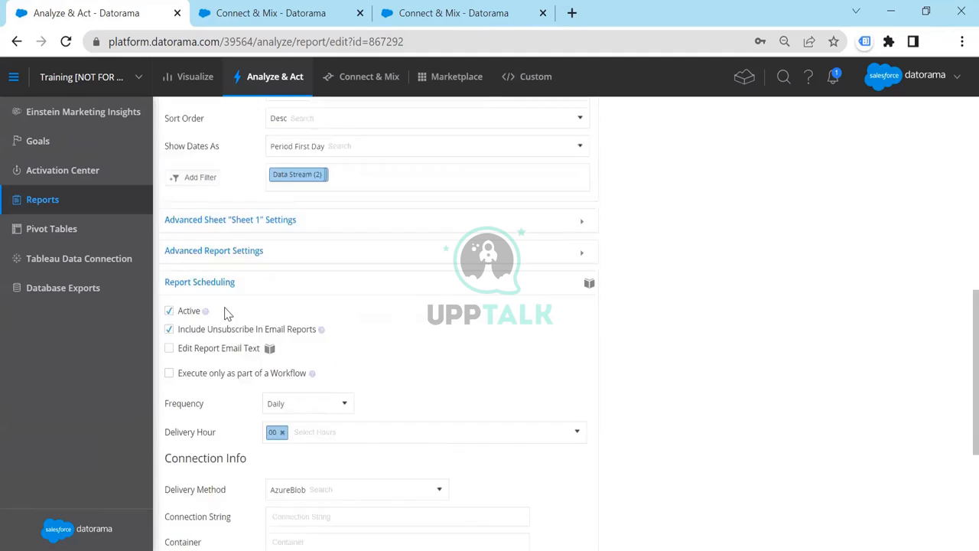
scroll(228, 312, up, 3)
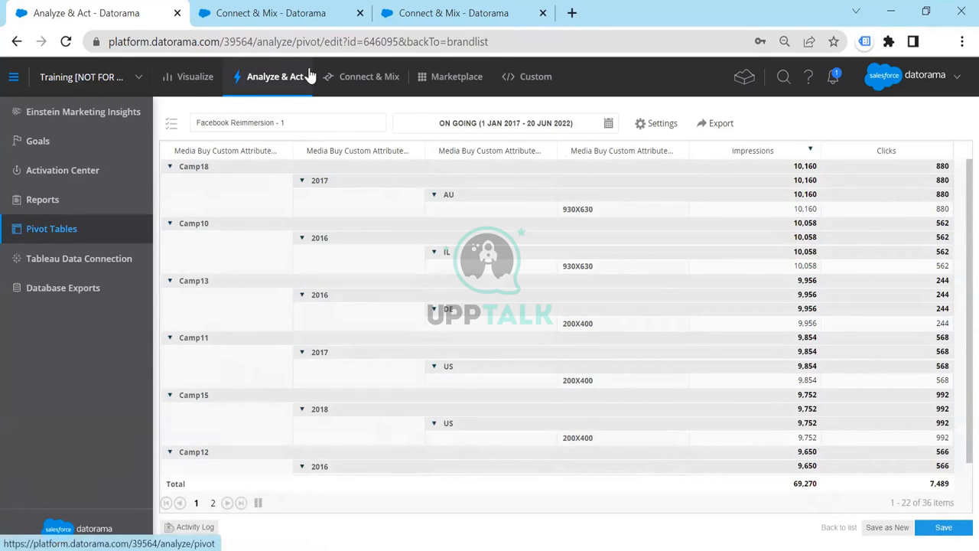
click(340, 82)
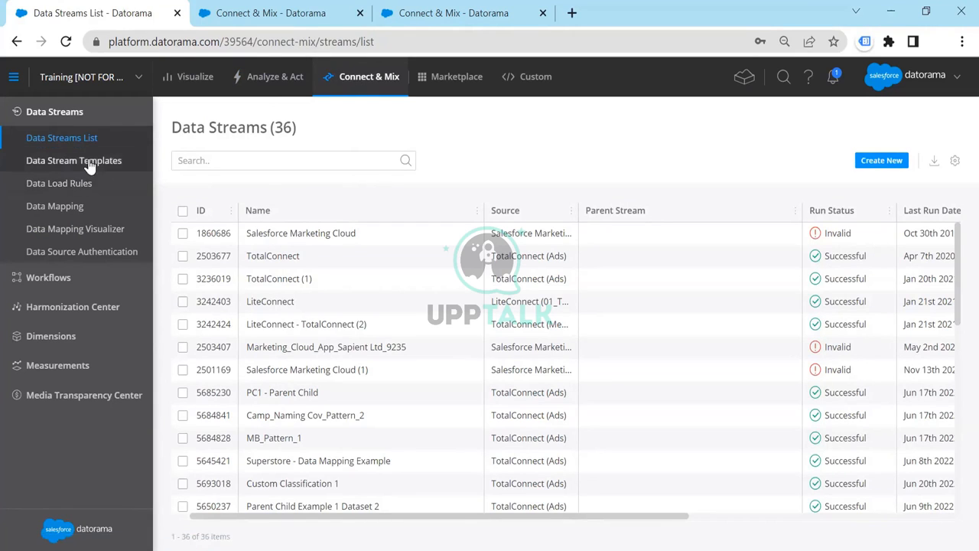
Open the list of calculated dimensions and select Dimension_RI, Country_RI, Year_RI and Campaign Name_RI to review their EXTRACT expressions
click(81, 339)
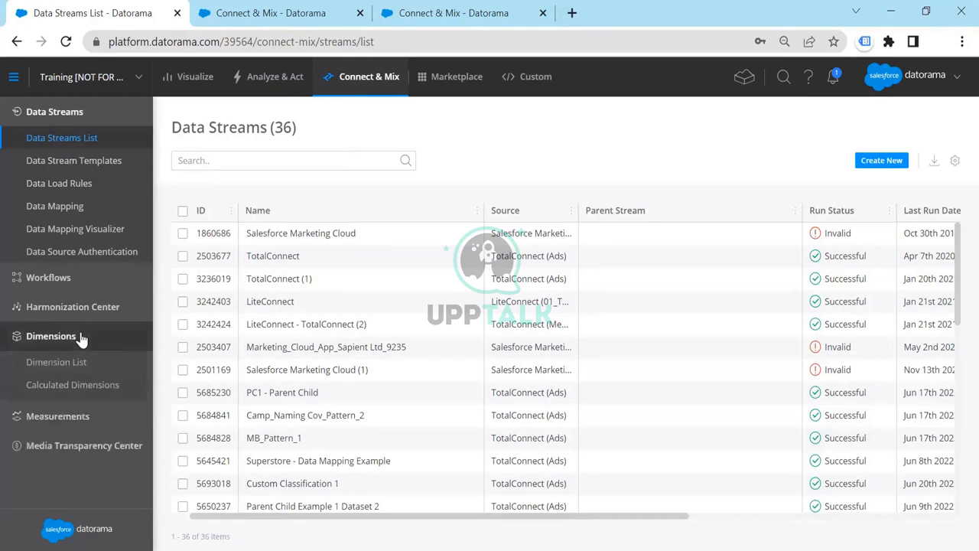
click(72, 386)
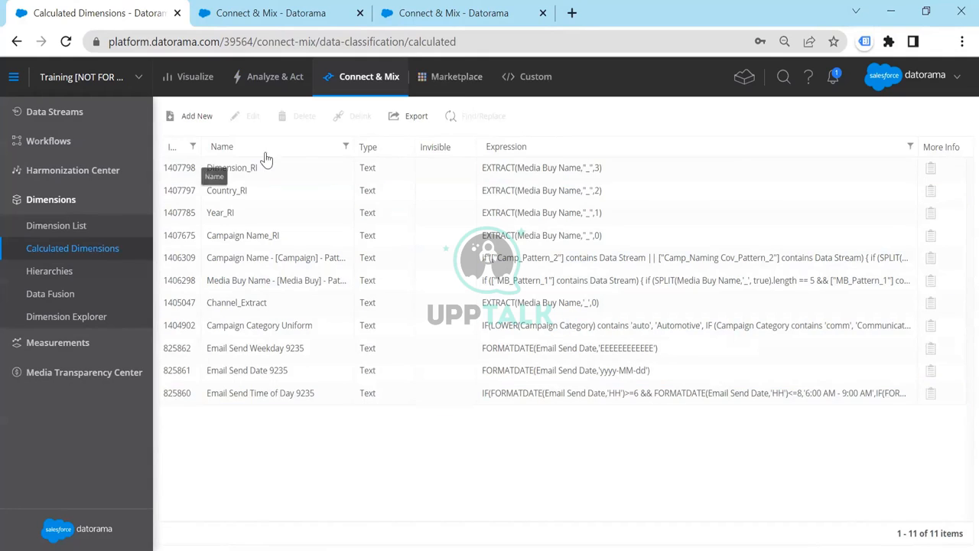
click(471, 173)
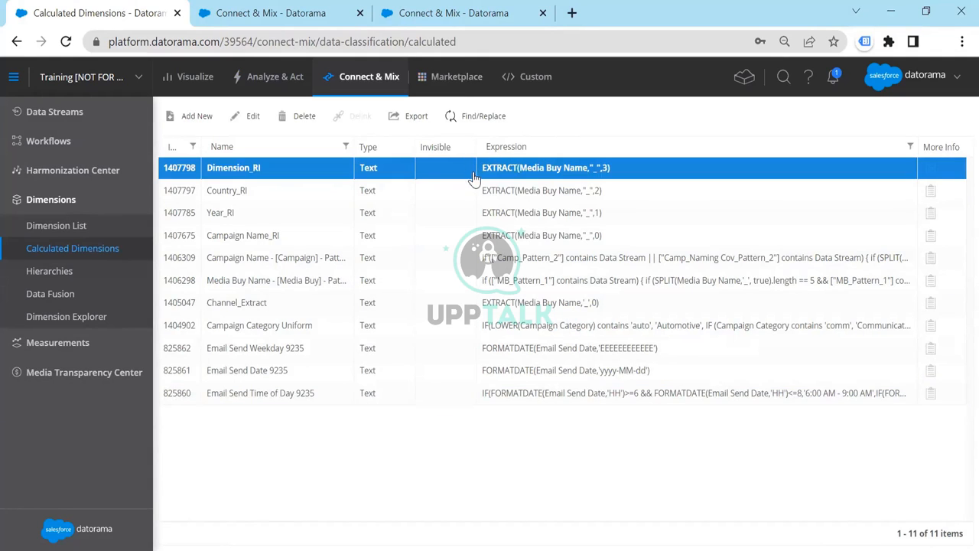
ctrl+click(499, 191)
ctrl+click(502, 214)
ctrl+click(501, 236)
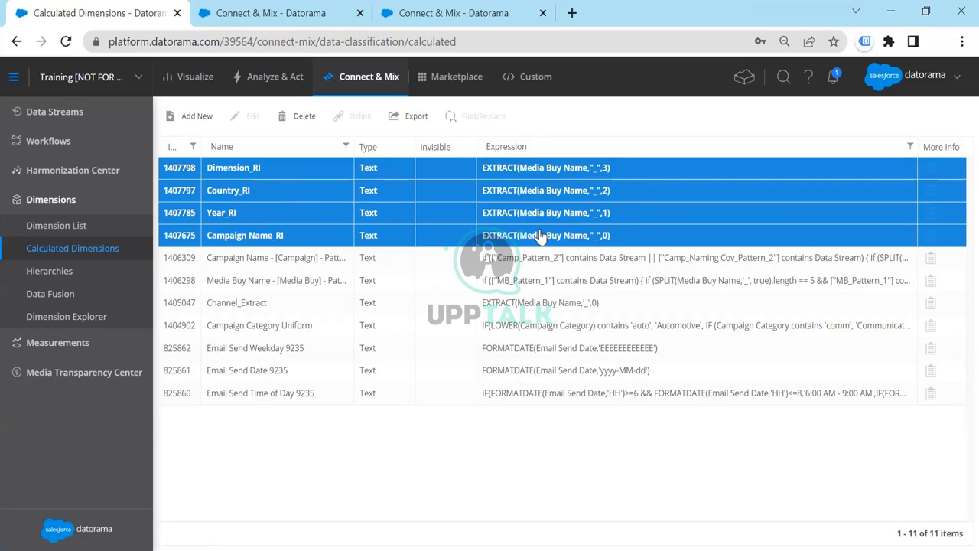
Open the Facebook Reimmersion 2 report for editing and review its name, measurements and dimensions
click(263, 88)
click(62, 199)
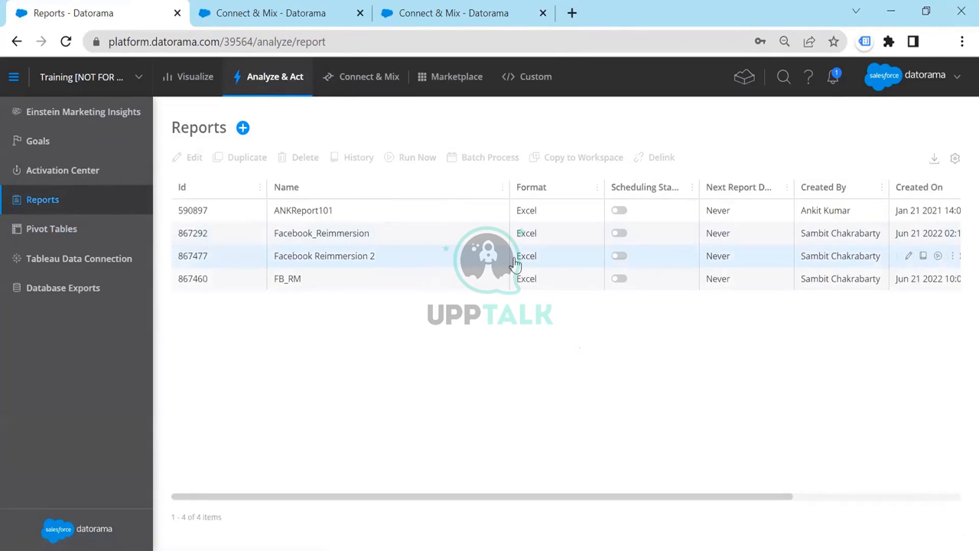
double_click(463, 259)
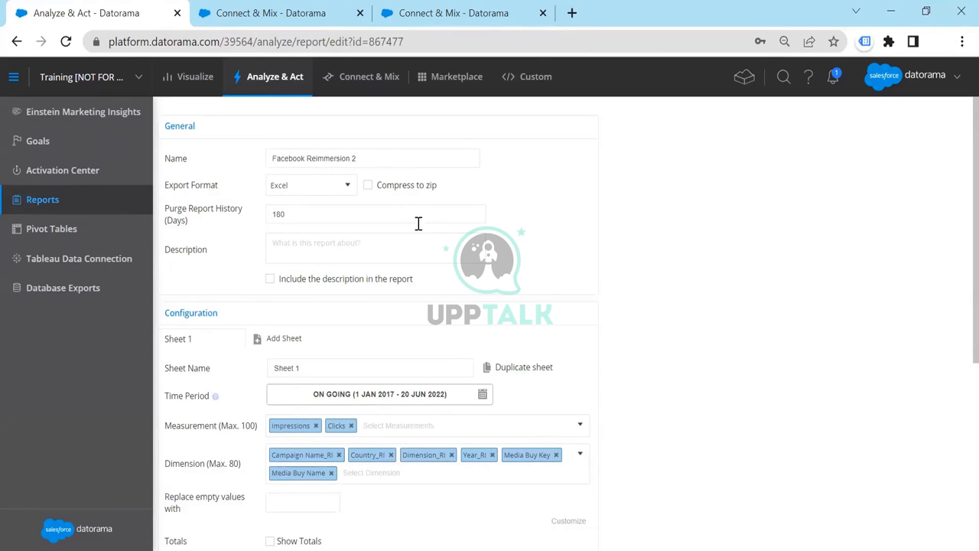
drag(378, 156, 262, 186)
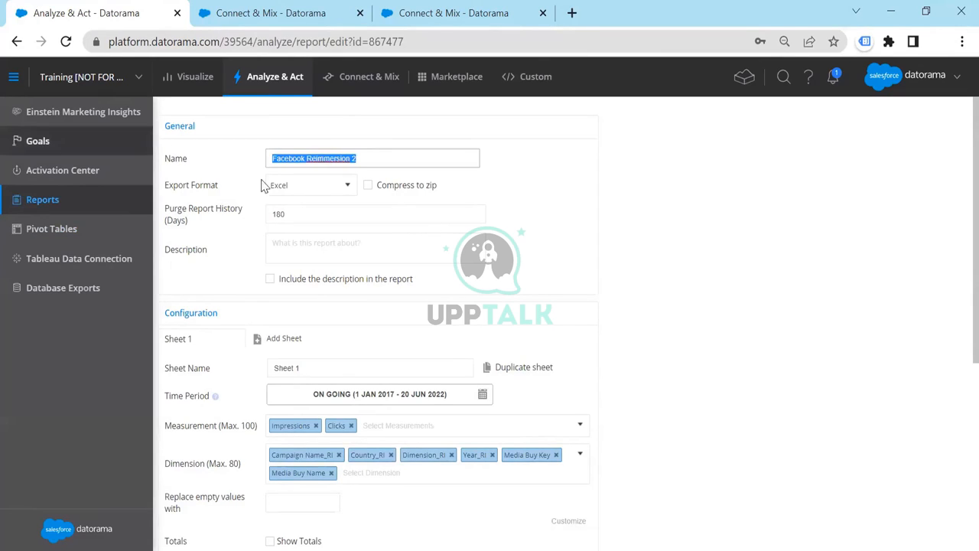
click(645, 265)
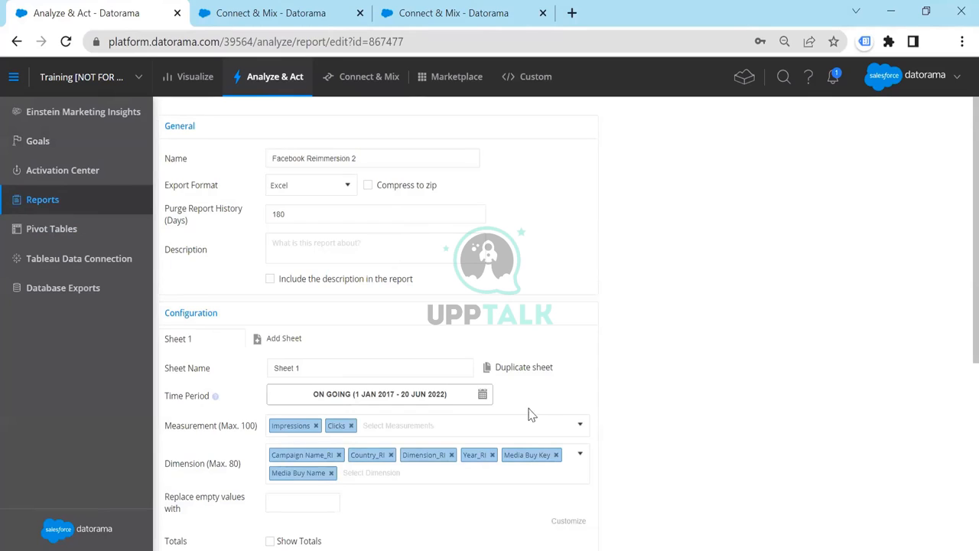
scroll(364, 459, down, 1)
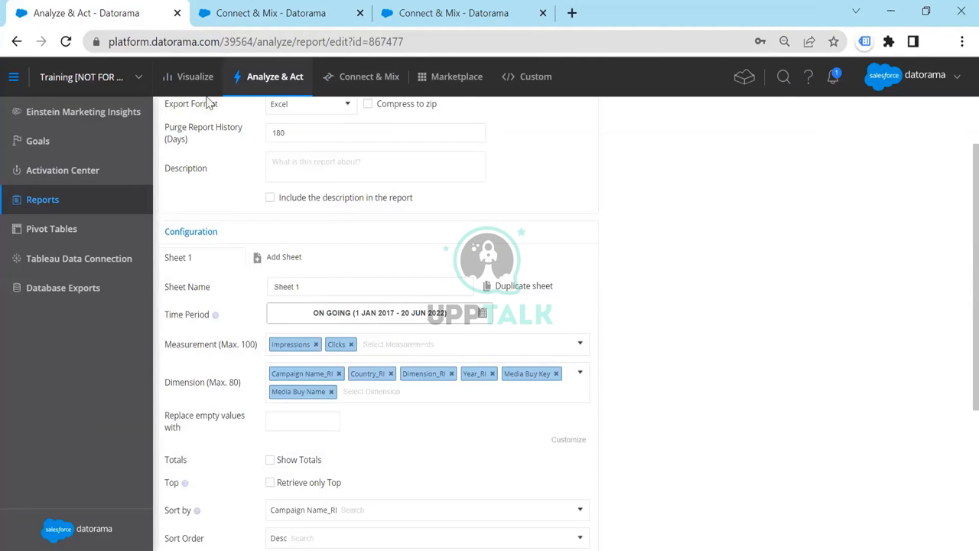
Duplicate the report's browser tab and open the list of calculated dimensions in the copy
right_click(149, 16)
click(193, 135)
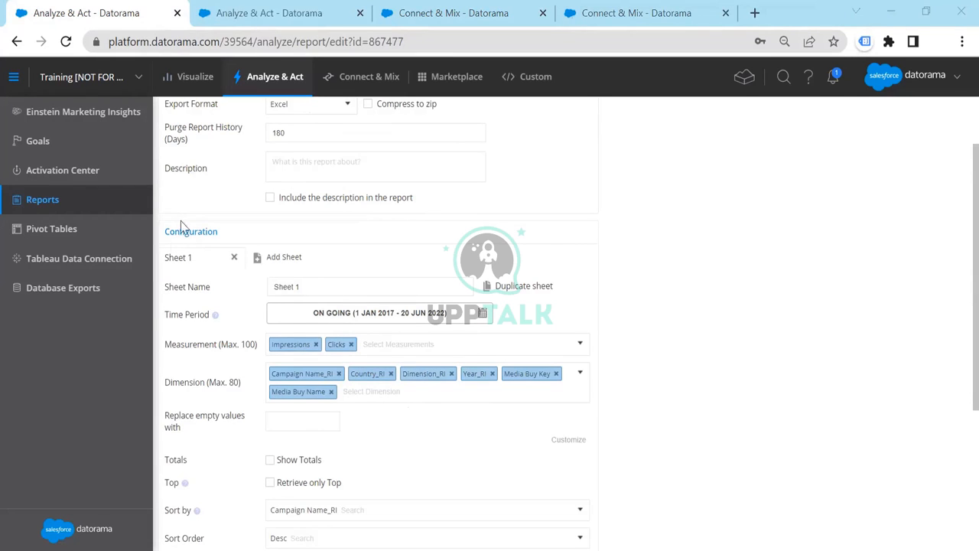
click(239, 14)
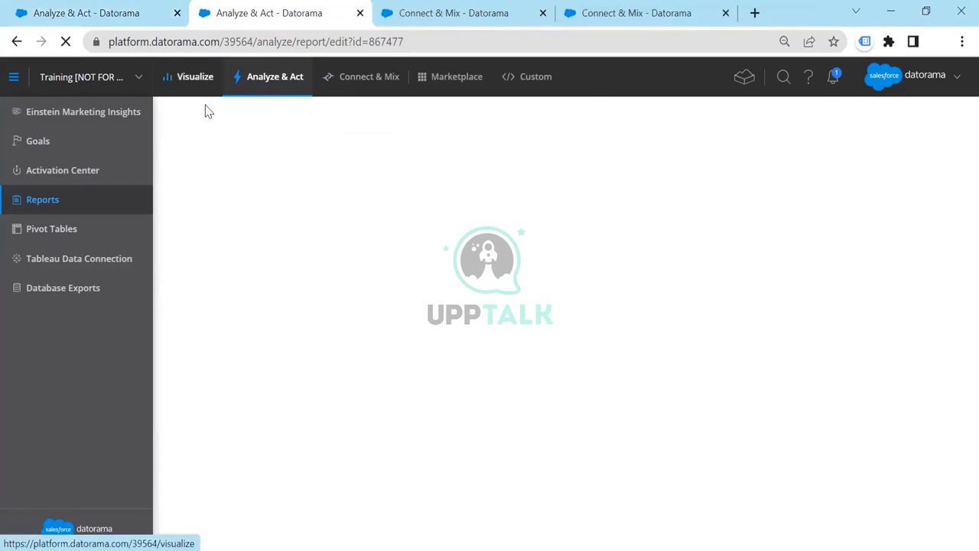
click(331, 81)
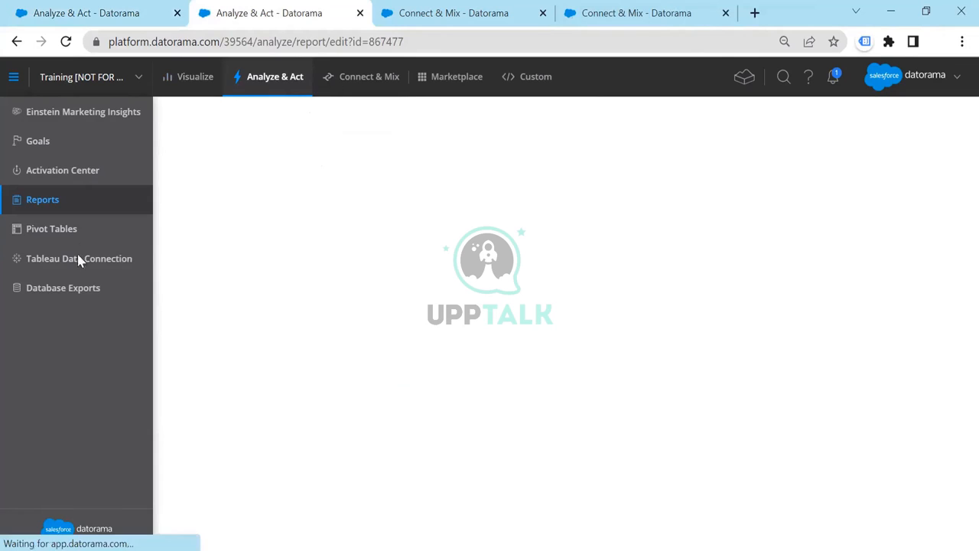
click(75, 335)
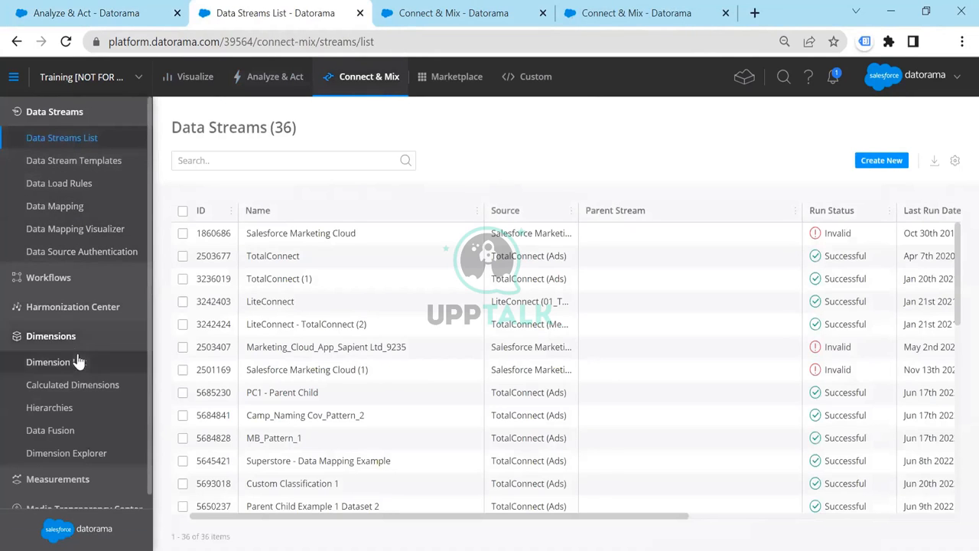
click(72, 385)
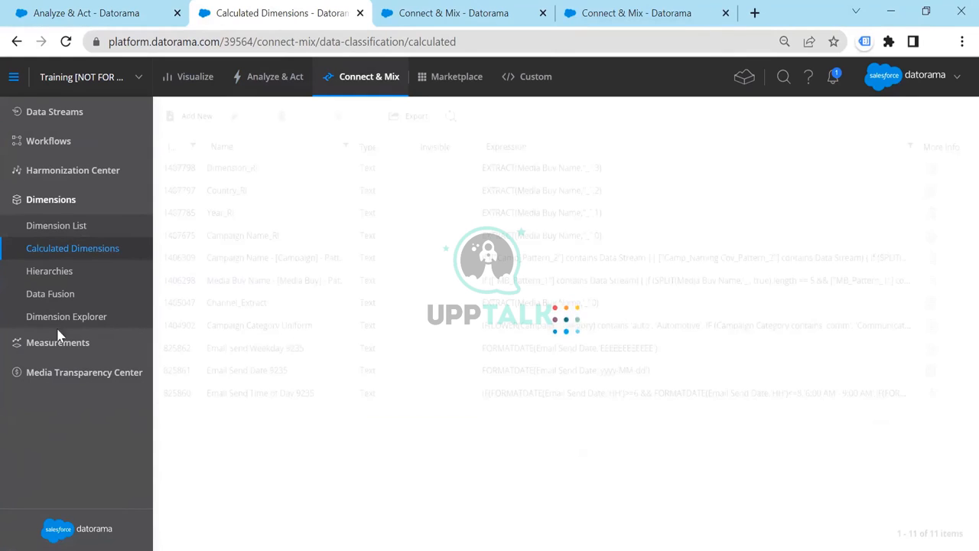
Select the four calculated dimensions ending in _RI to compare them with the dimensions used in the report
click(239, 173)
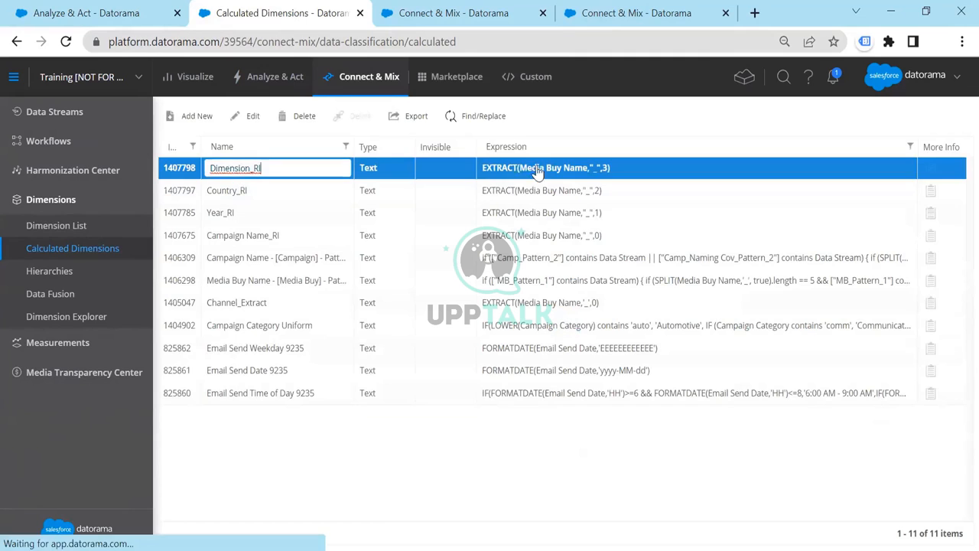
ctrl+click(444, 201)
ctrl+click(442, 218)
ctrl+click(442, 234)
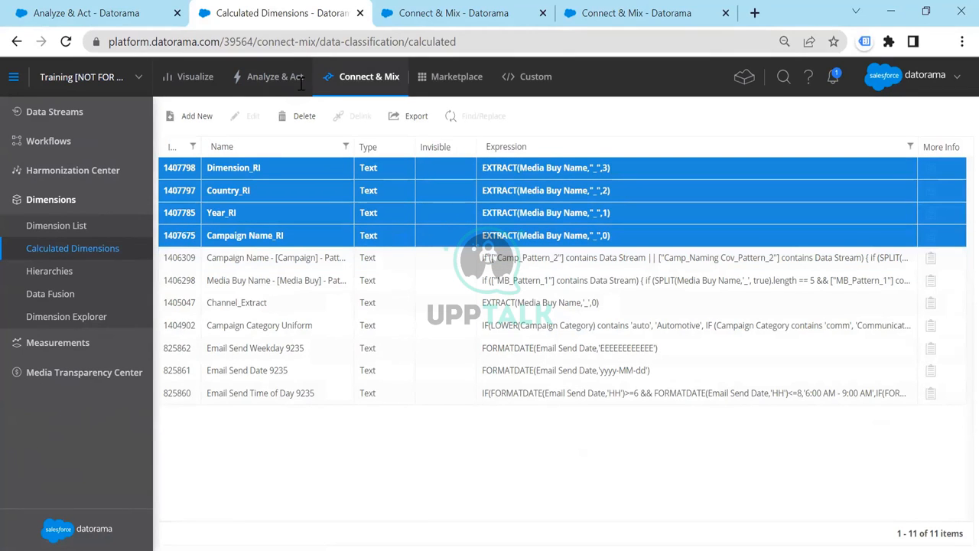
Return to the Facebook Reimmersion 2 report, check its Data Stream filter values without changing them, and save and run the report
click(133, 12)
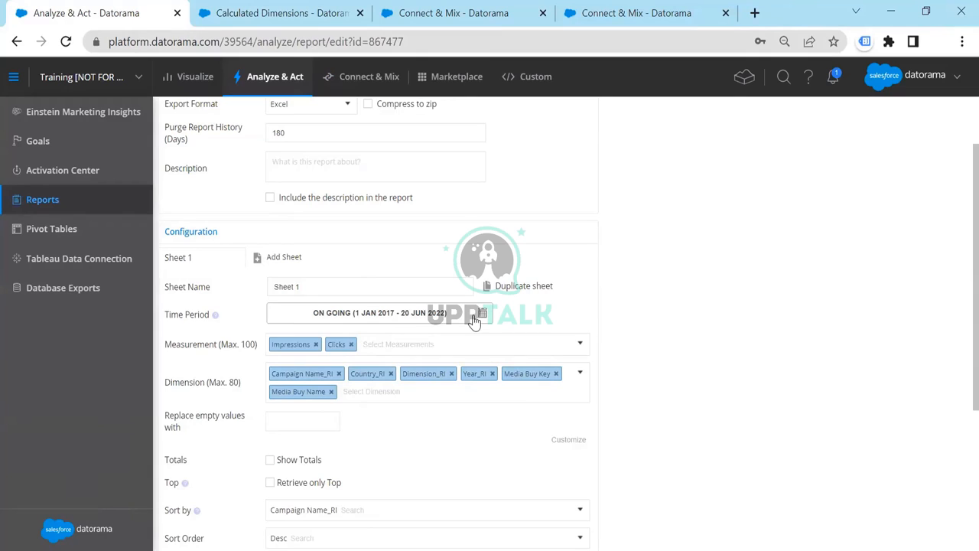
scroll(641, 322, down, 3)
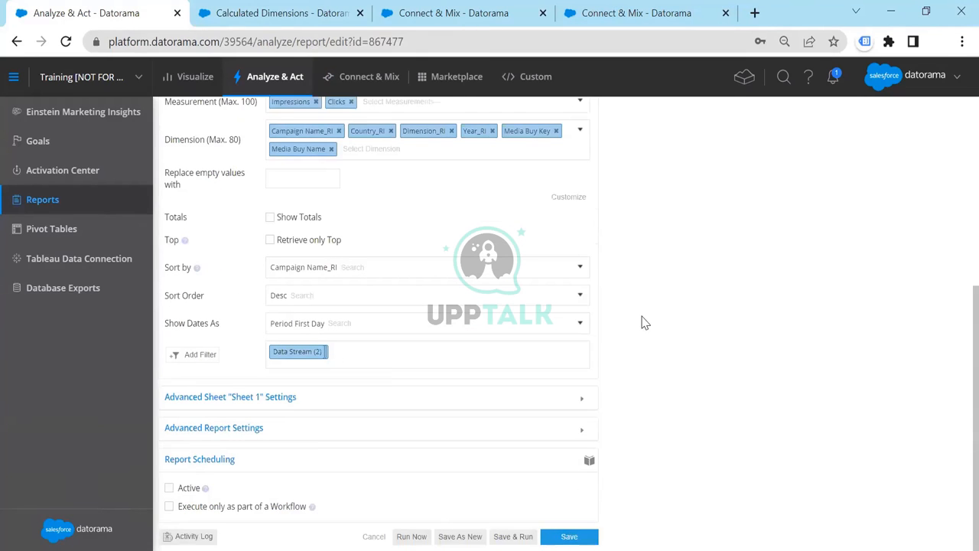
click(314, 354)
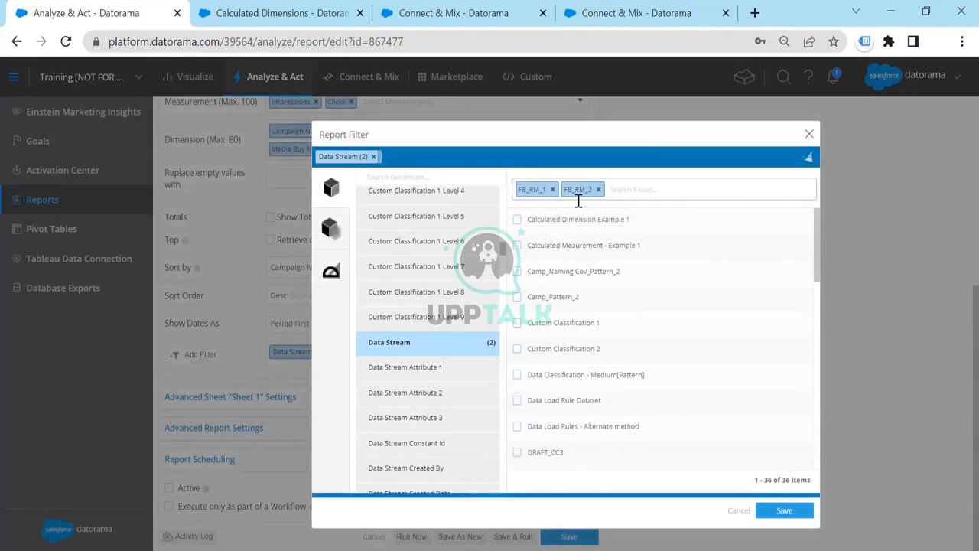
click(809, 134)
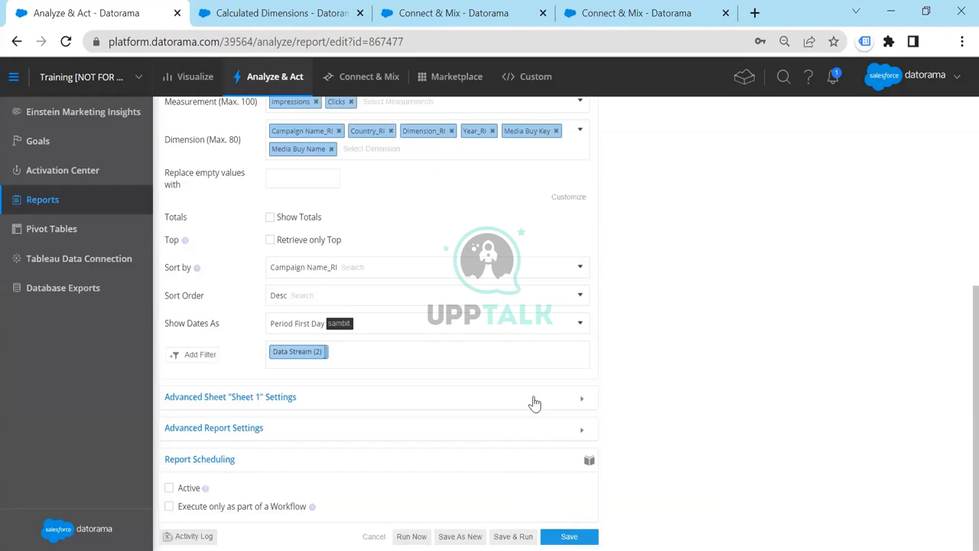
click(508, 536)
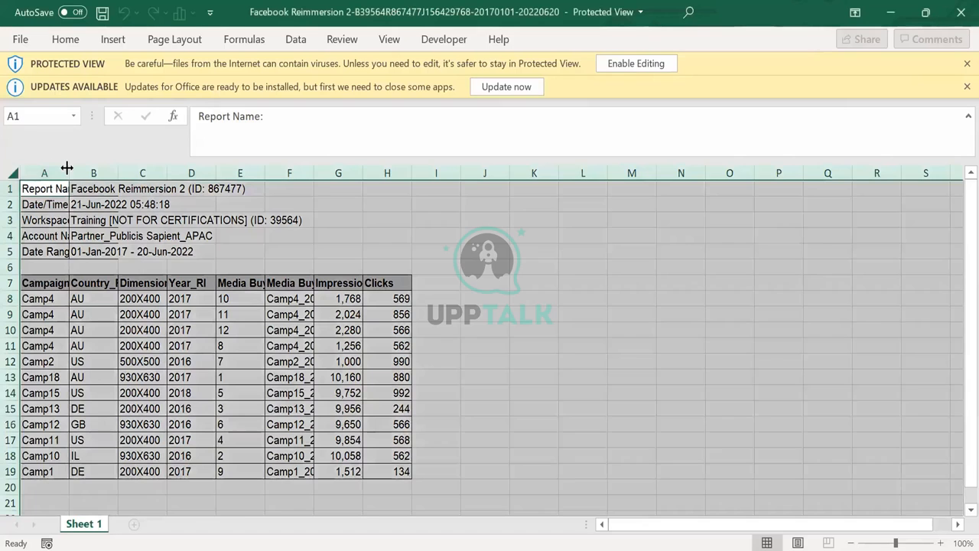
Enable editing of the exported report in Excel and fit all column widths to their contents
double_click(68, 170)
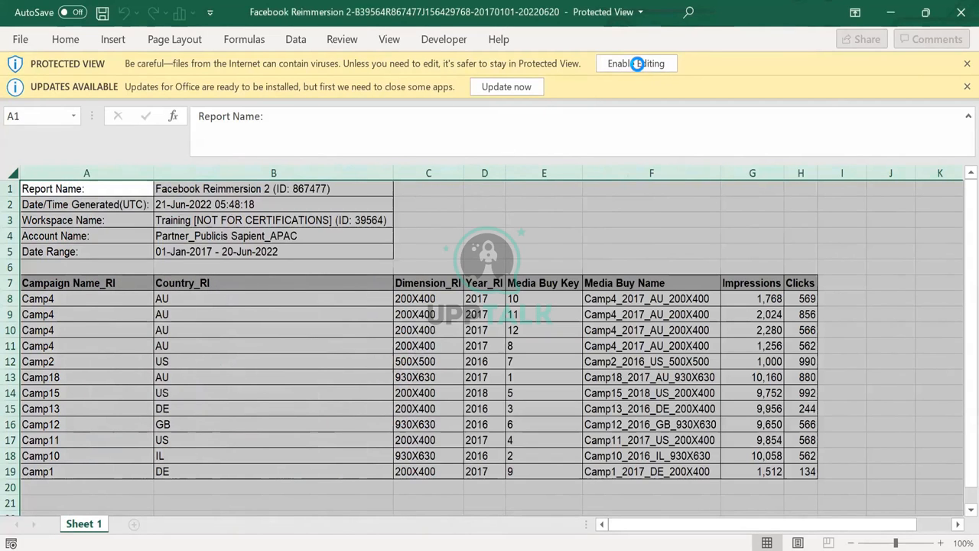
click(635, 64)
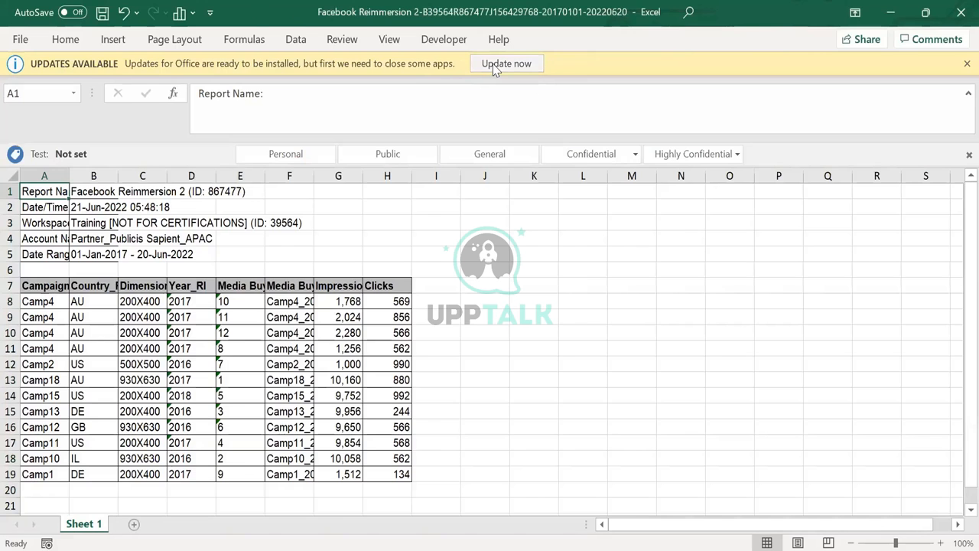
click(12, 179)
double_click(70, 177)
click(190, 349)
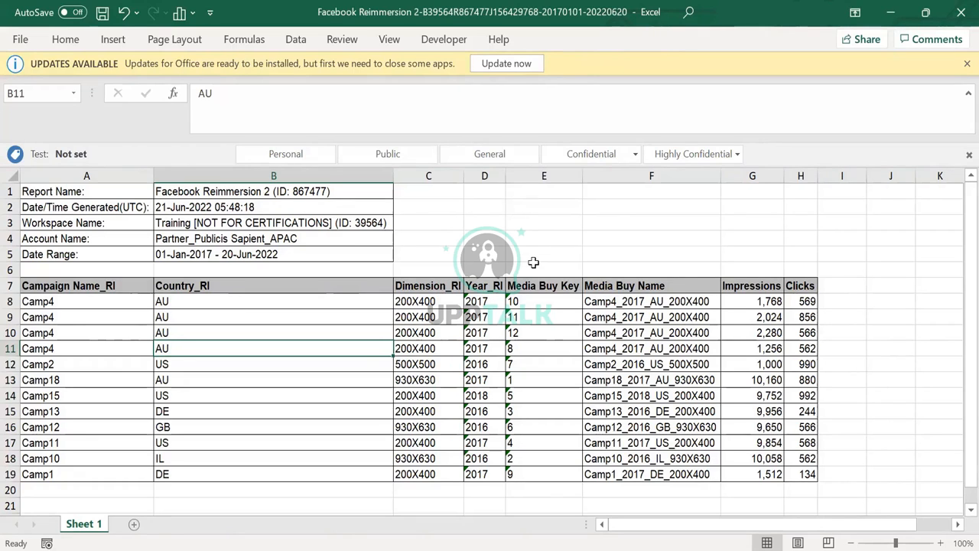
Examine the exported report's columns, from Campaign Name_RI and the other extracted dimensions to Media Buy Key, Media Buy Name, Impressions and Clicks
click(126, 284)
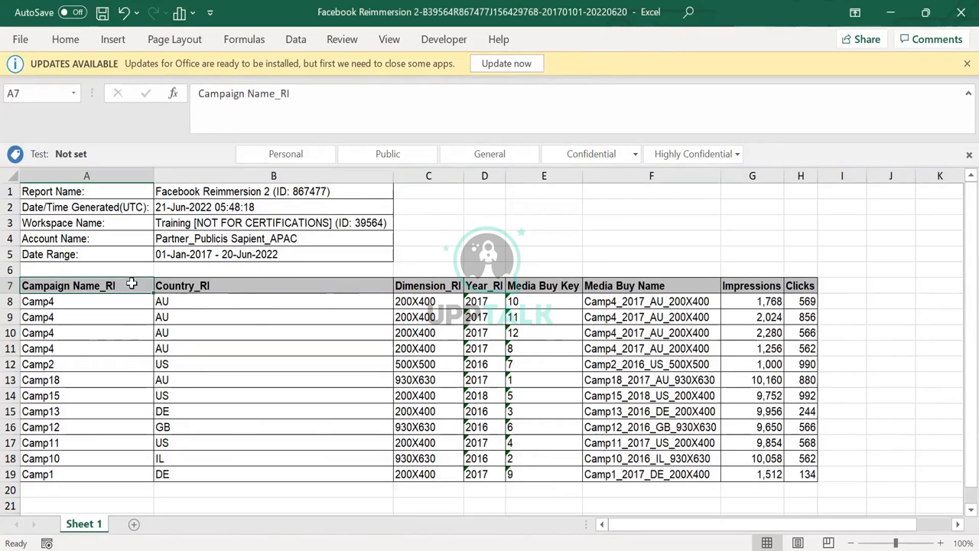
click(268, 286)
click(421, 290)
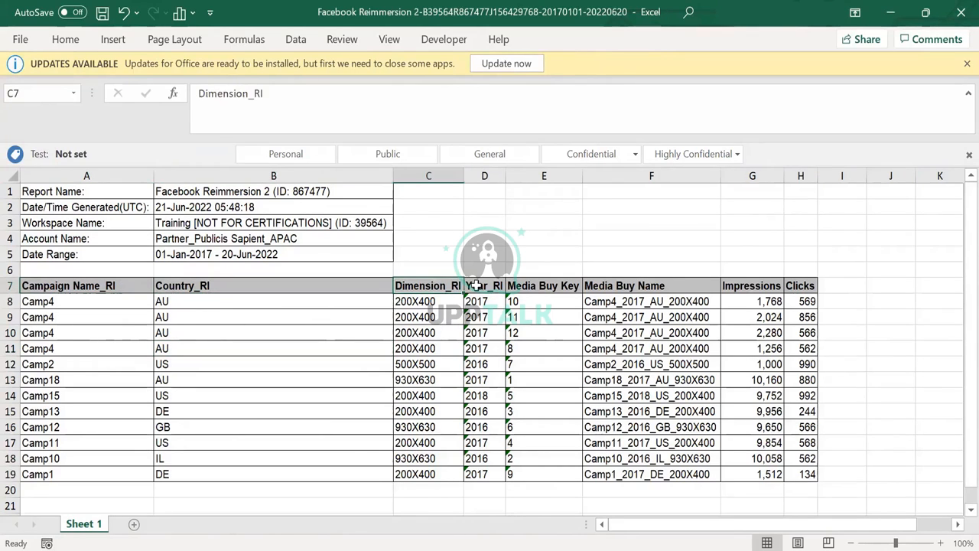
click(477, 285)
drag(545, 290, 551, 462)
drag(663, 287, 663, 380)
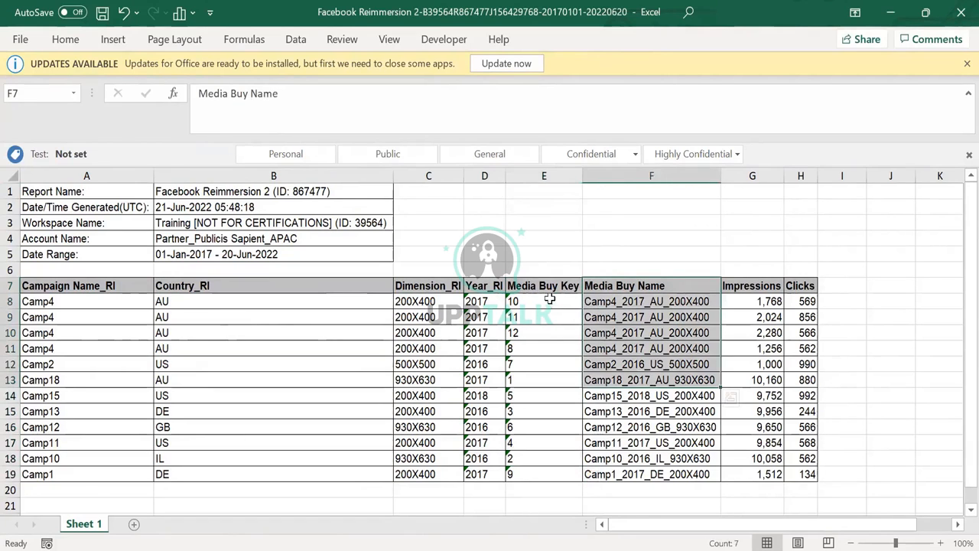
drag(546, 284, 528, 301)
click(487, 284)
shift+click(157, 287)
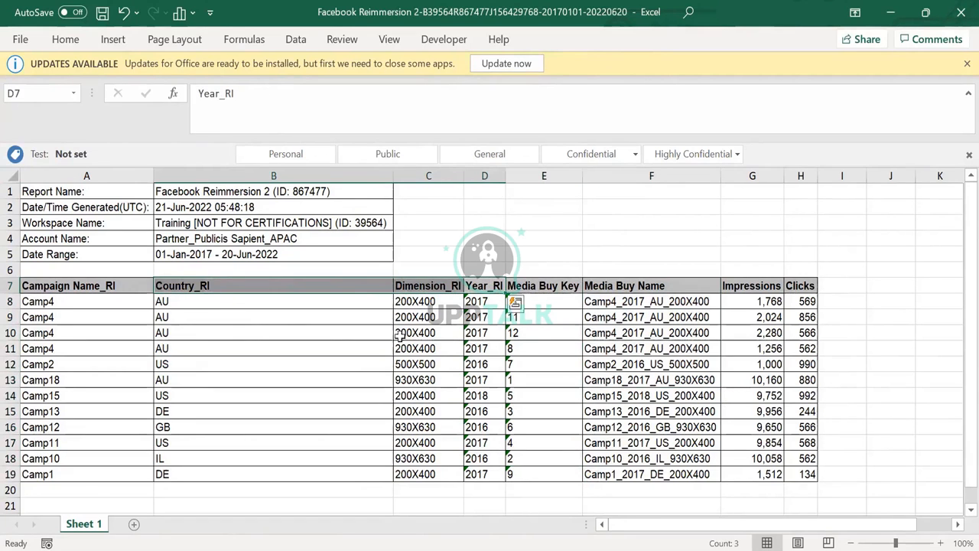
click(800, 286)
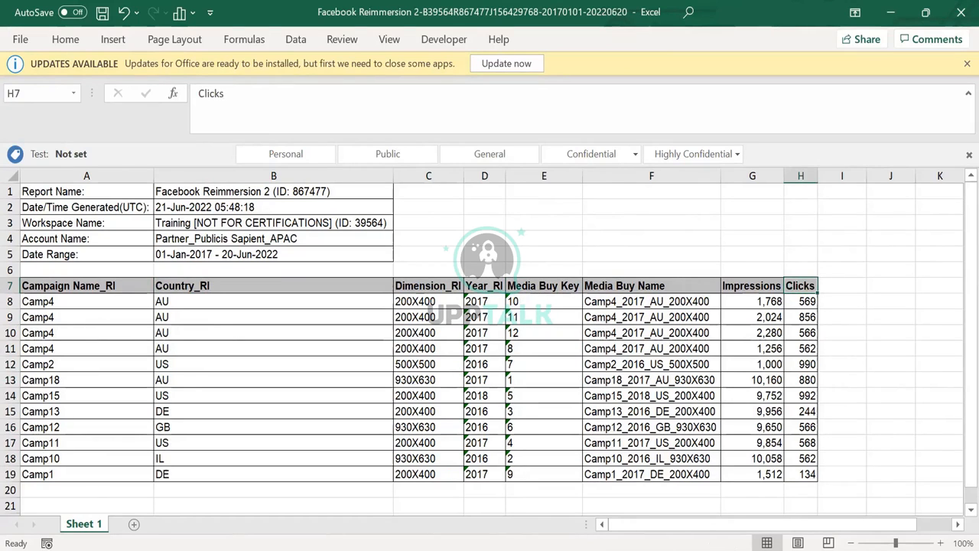
click(485, 286)
drag(87, 286, 786, 476)
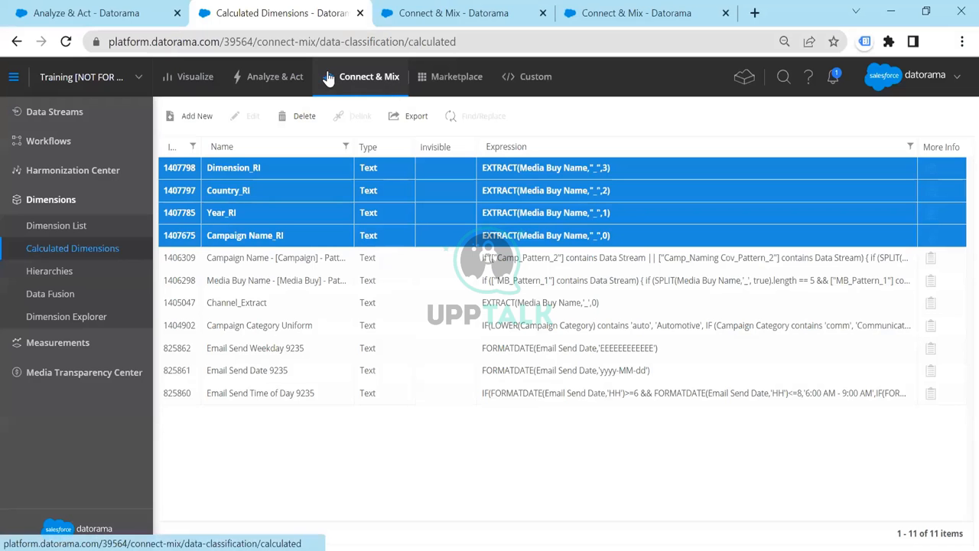
Switch back to Datorama, search the data streams for "face" and open the mapping of the Facevook Reimmersion 2 stream
click(107, 113)
click(92, 139)
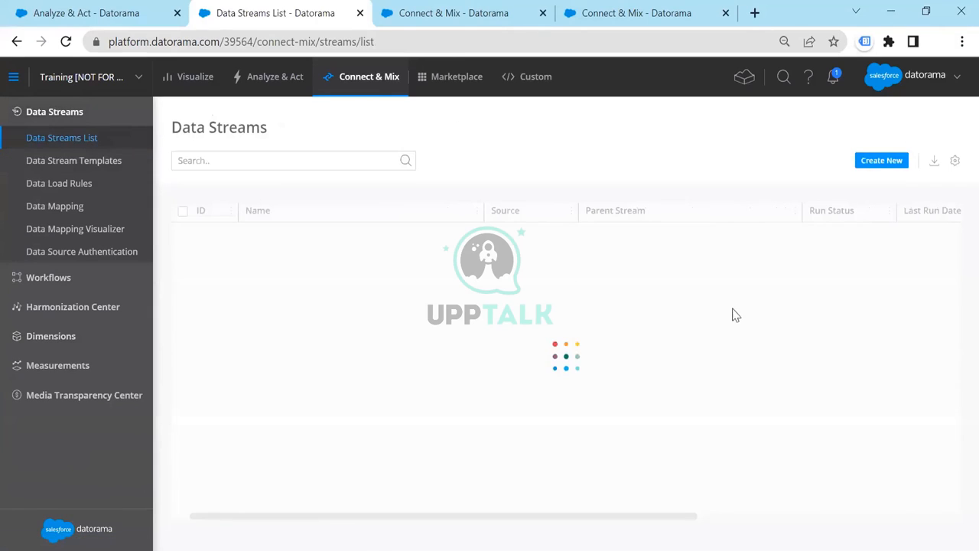
click(331, 167)
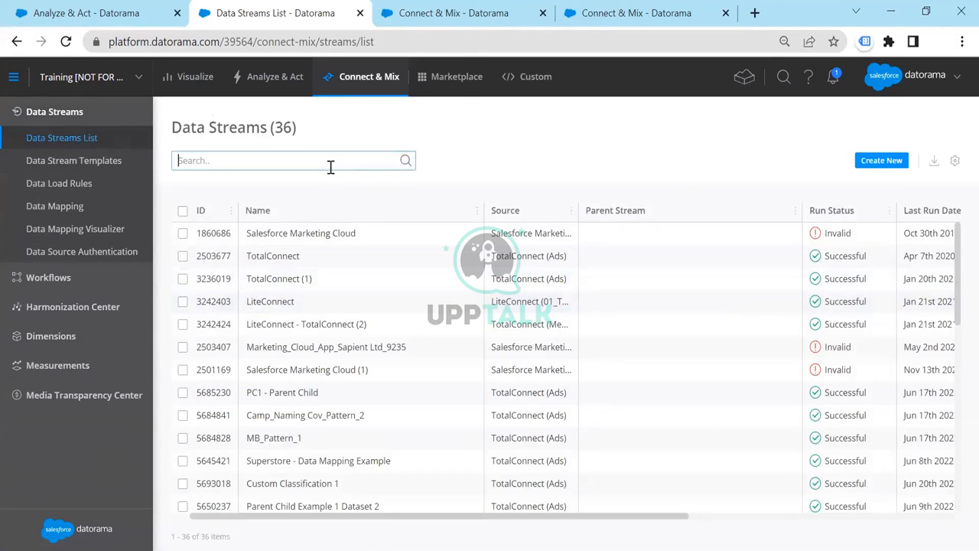
text(face)
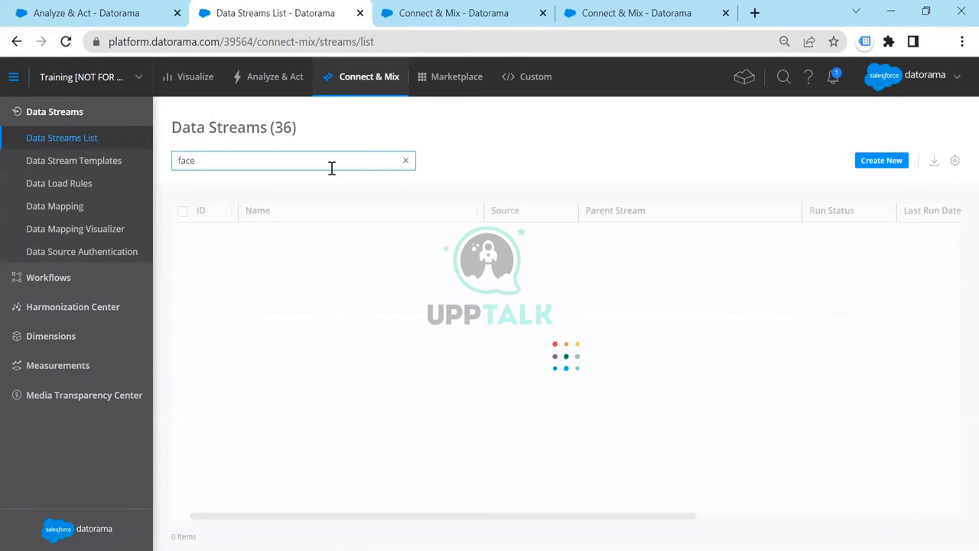
click(608, 231)
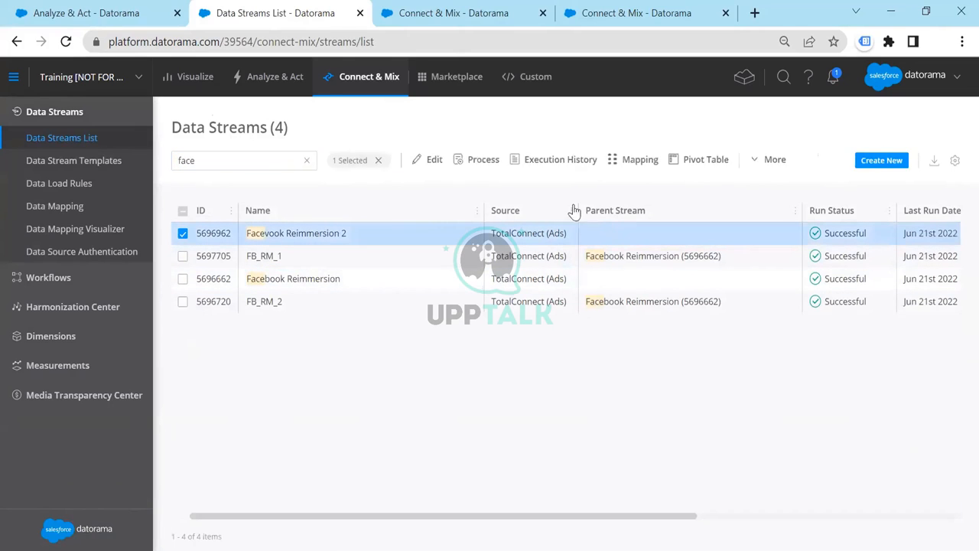
click(597, 162)
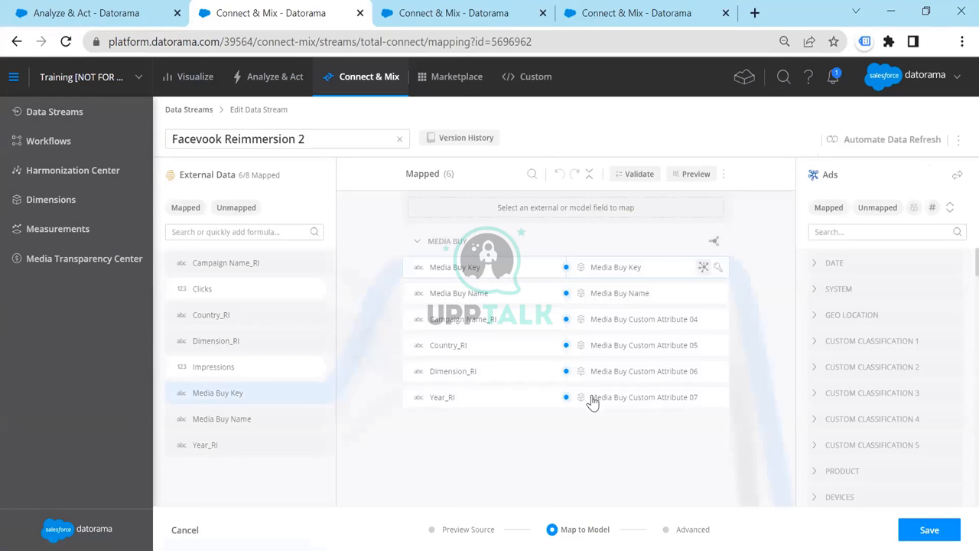
Check the Media Buy Key mapping formula without changing it, and return to the list of data streams
click(605, 272)
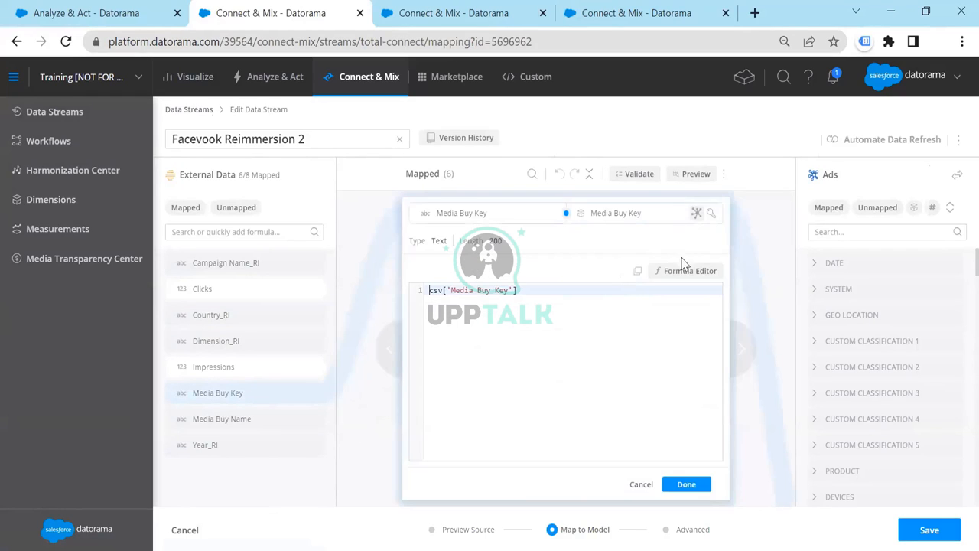
click(641, 485)
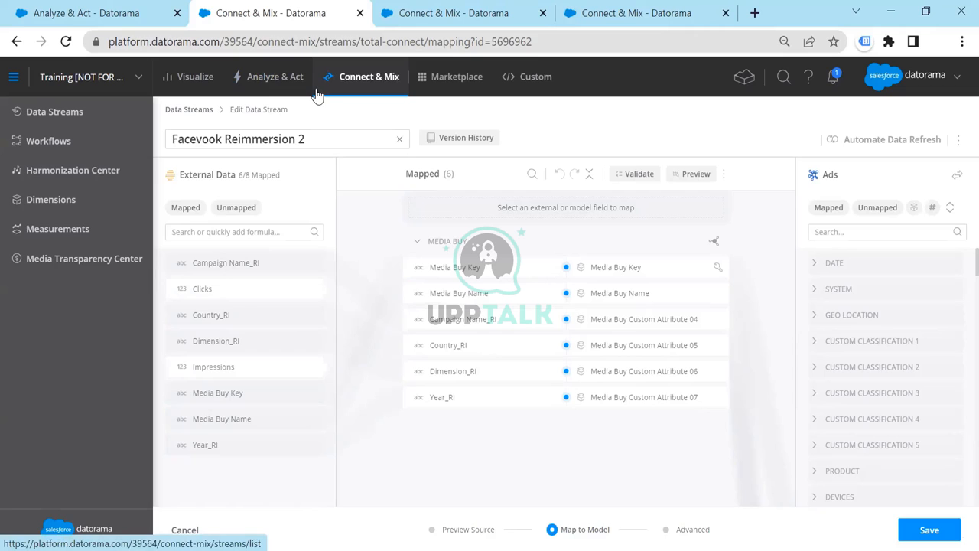
click(96, 115)
click(88, 138)
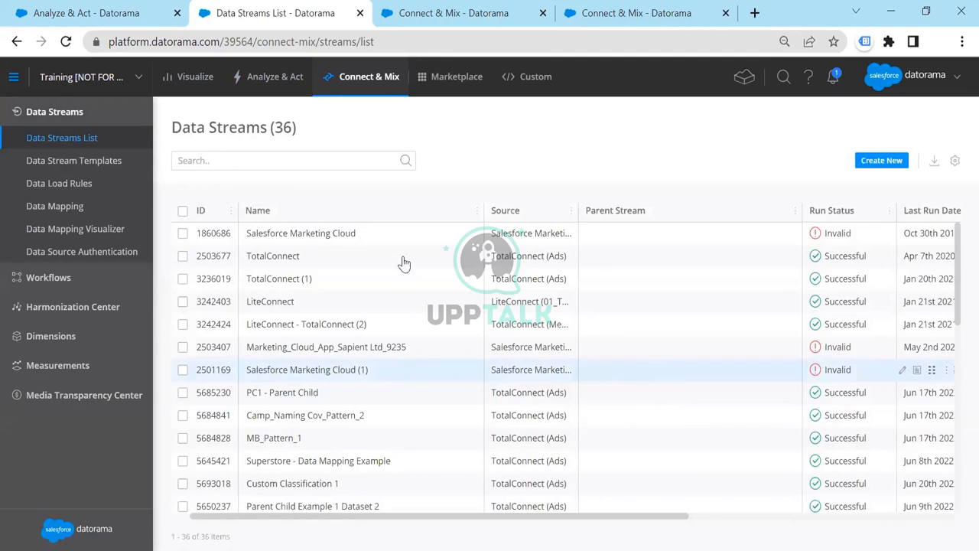
Search the data streams for "fb" and open the FB_RM_1 stream for editing
click(217, 160)
text(fb)
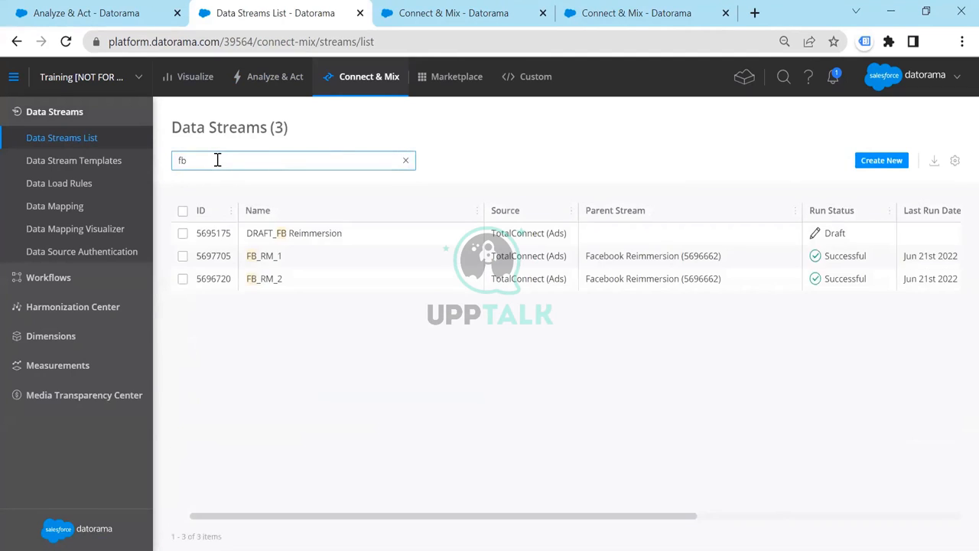
click(613, 260)
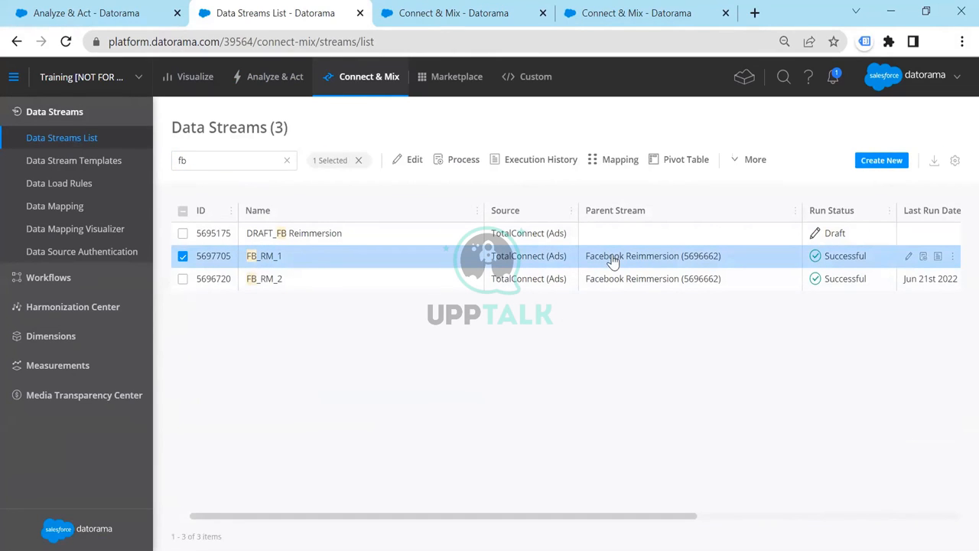
click(413, 159)
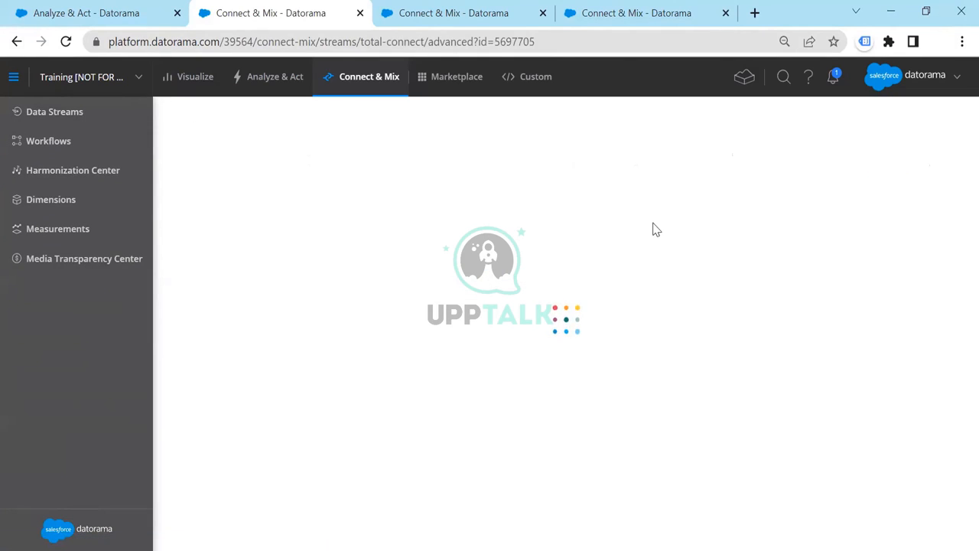
Set FB_RM_1's parent data stream to Facevook Reimmersion 2, save, and recreate the stream with the change applied to all existing data
scroll(333, 416, down, 8)
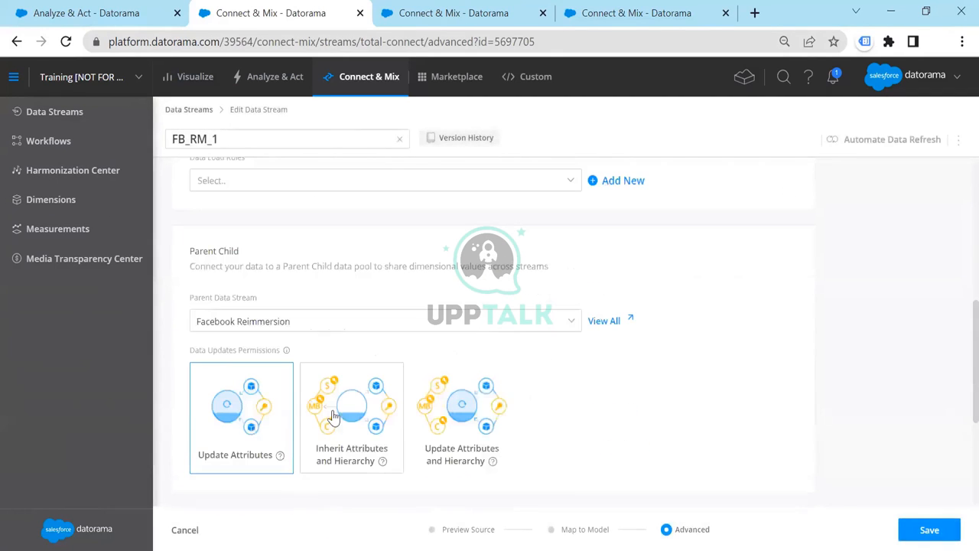
click(346, 321)
scroll(294, 396, down, 8)
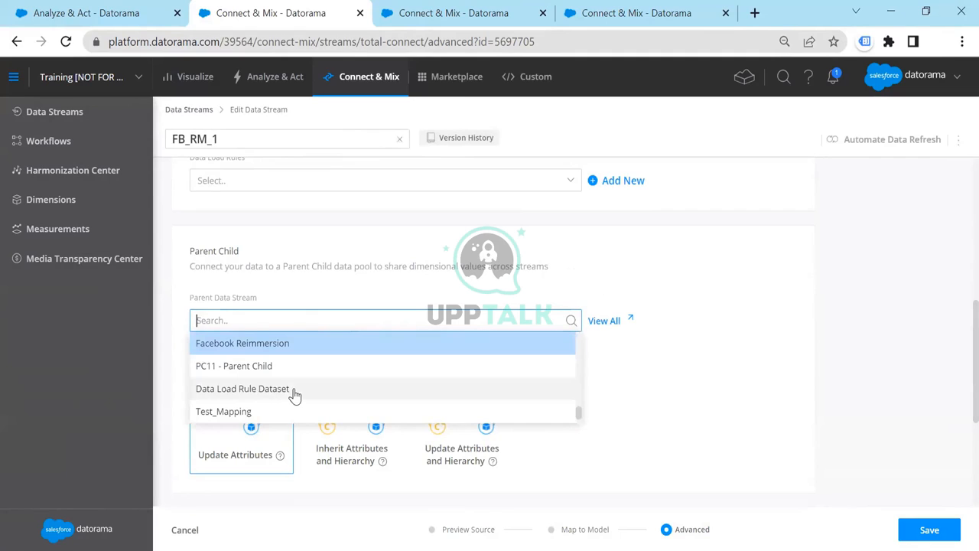
text(fac)
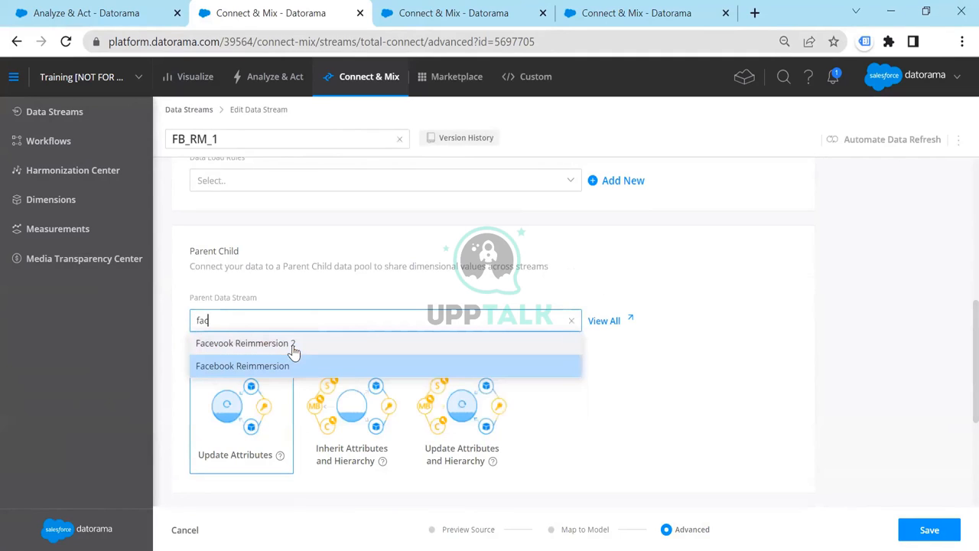
click(304, 344)
click(930, 529)
click(586, 379)
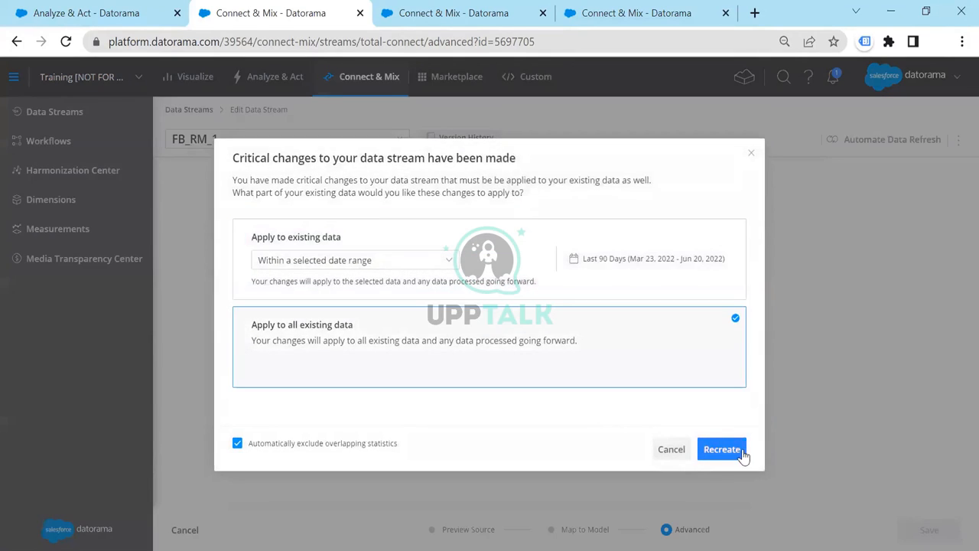
click(739, 453)
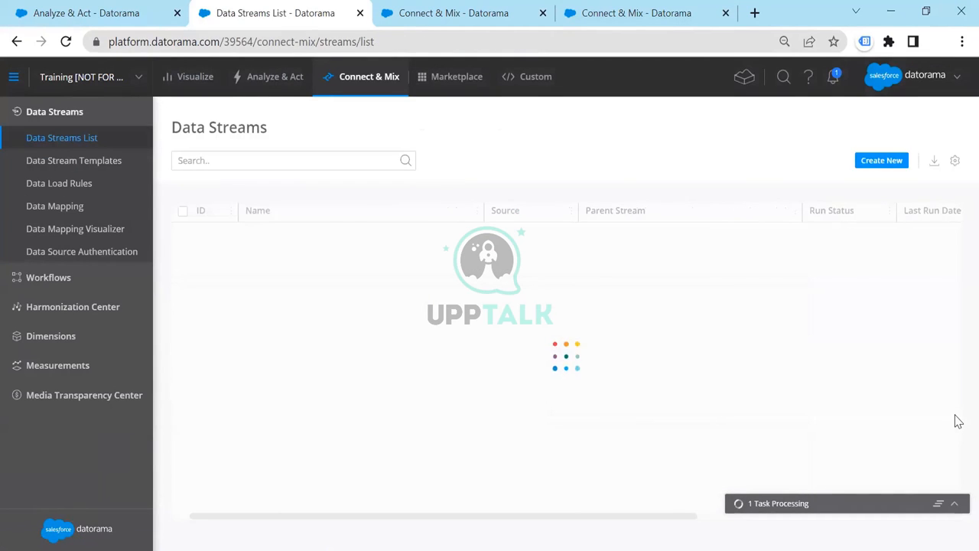
click(956, 504)
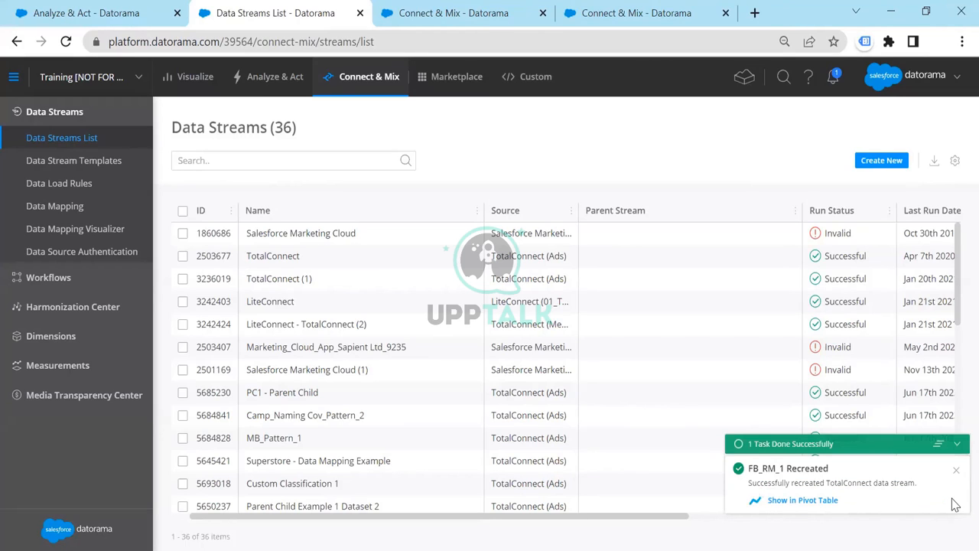
Search the data streams for "fb" and check the parent streams assigned to FB_RM_2 and FB_RM_1
click(244, 154)
text(fb)
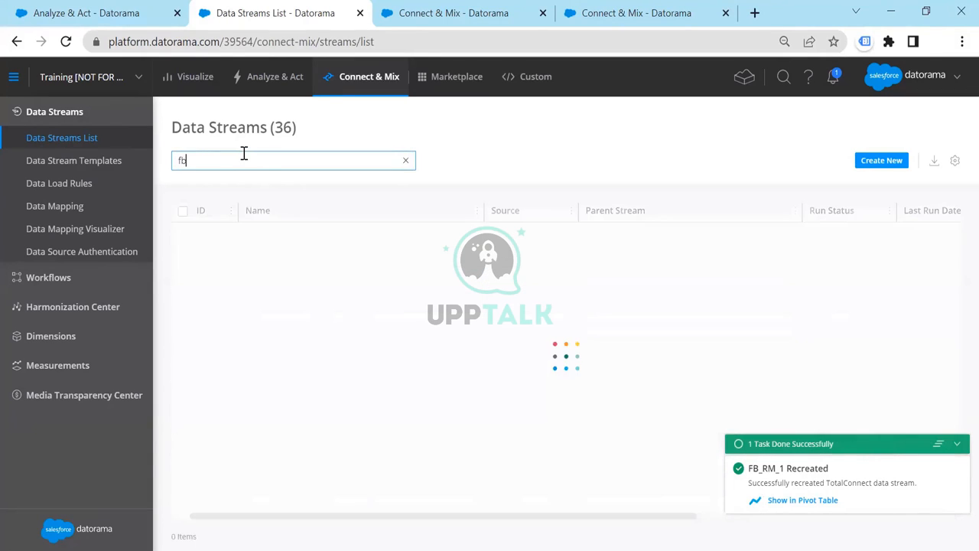
click(643, 263)
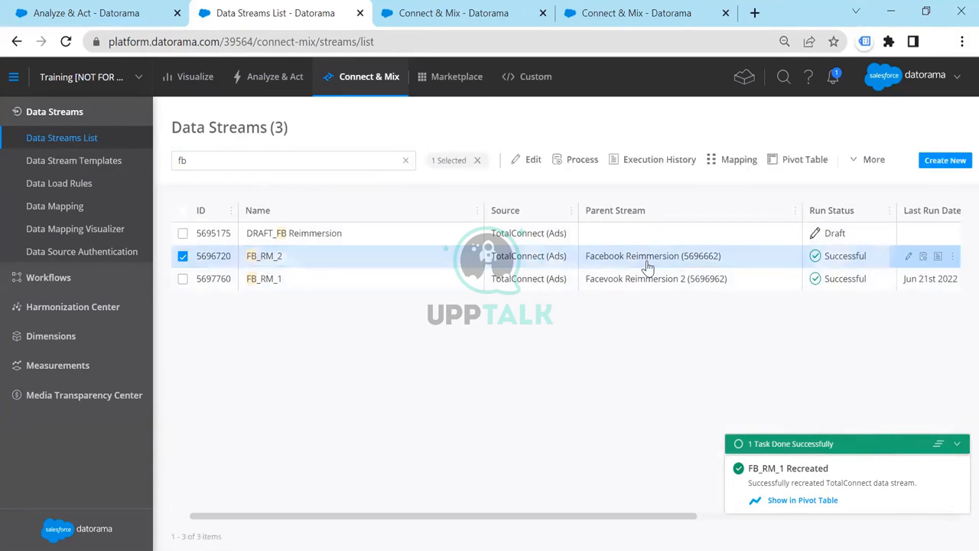
click(396, 281)
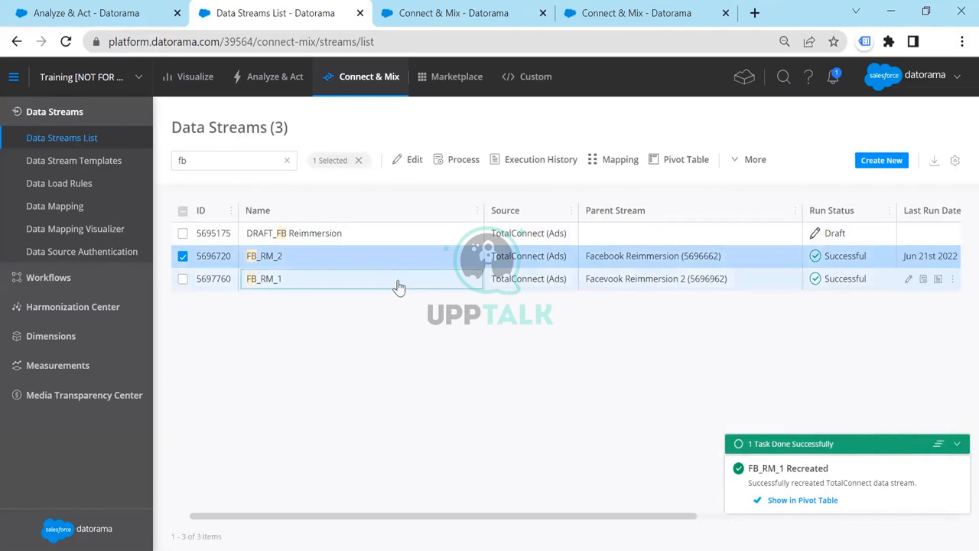
click(641, 285)
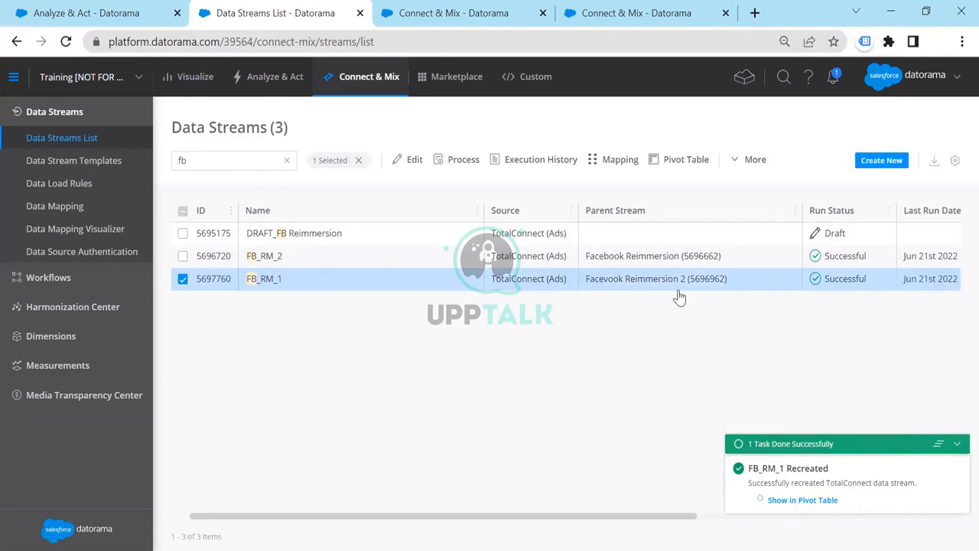
Go to the reports in Analyze & Act and open the Facebook Reimmersion 2 report
click(285, 88)
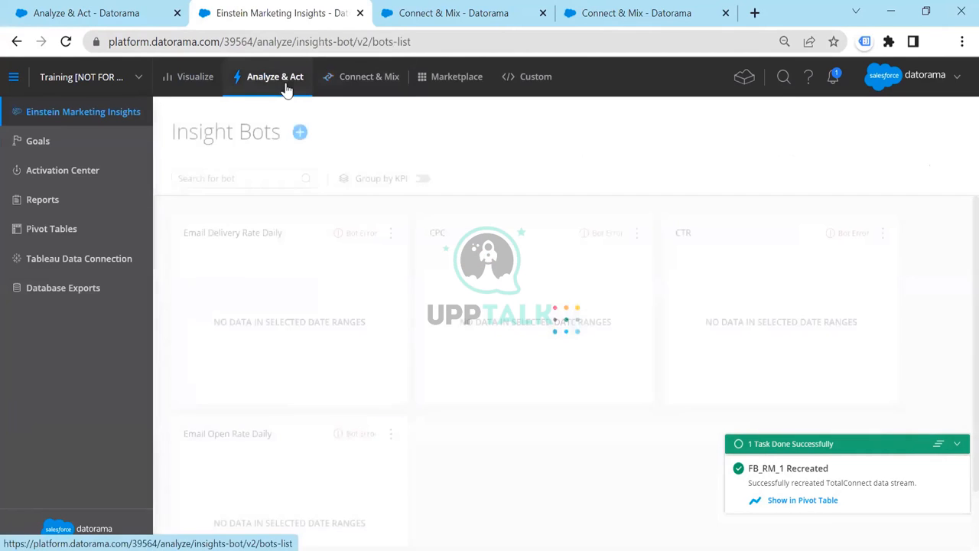
click(66, 197)
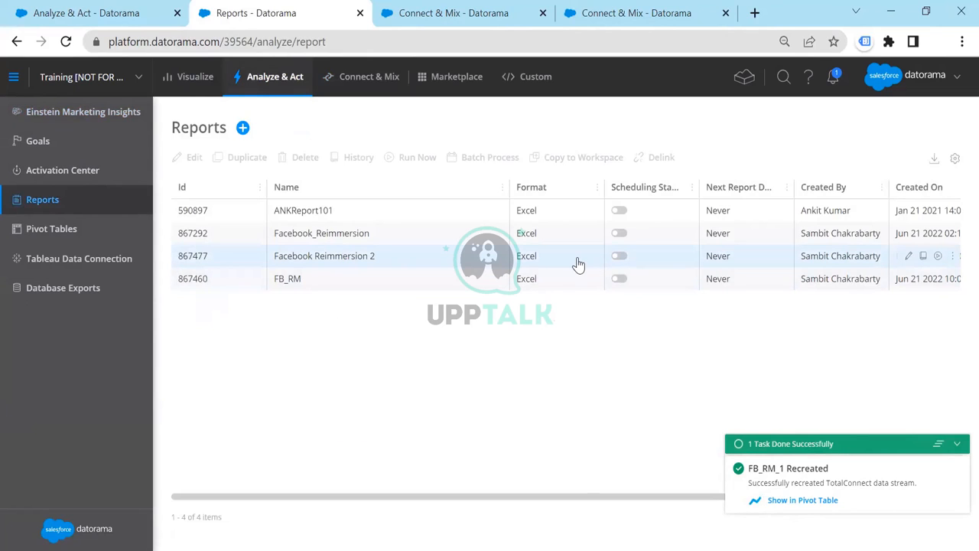
double_click(579, 263)
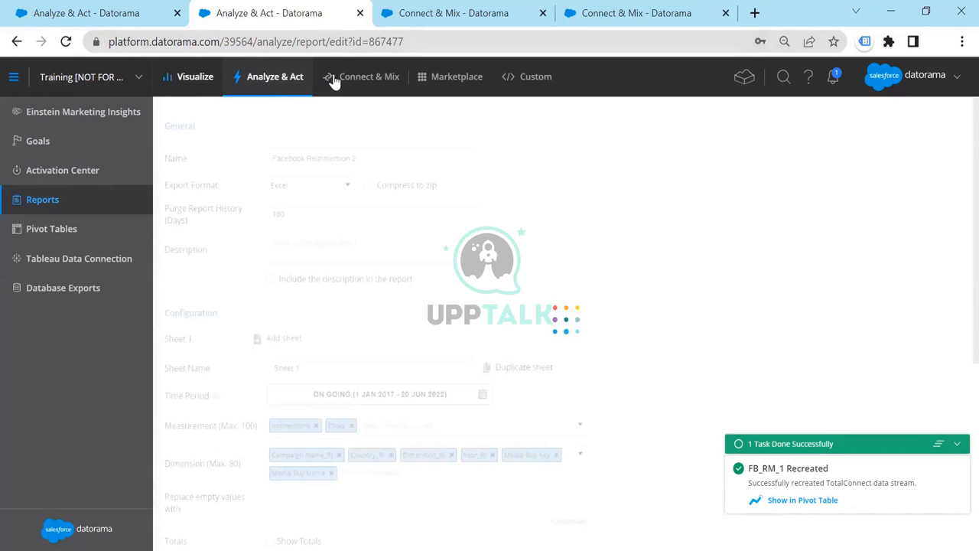
Open the saved Facebook Reimmersion 2 pivot table and clear the task notification covering its totals
click(54, 230)
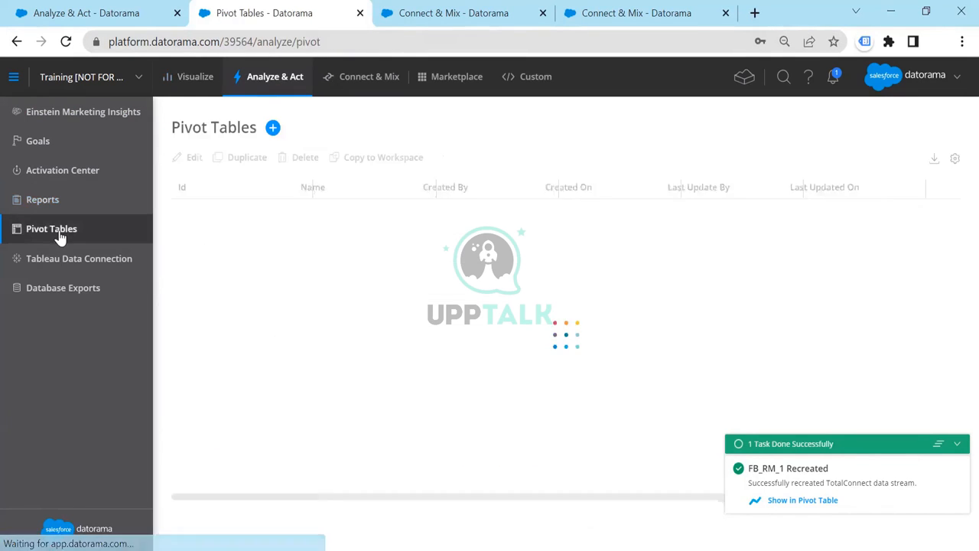
click(395, 335)
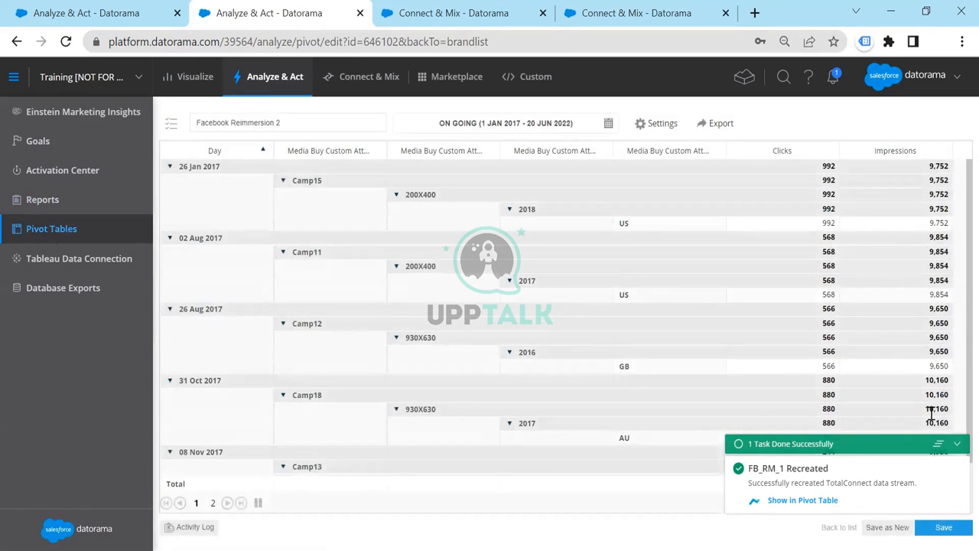
click(938, 444)
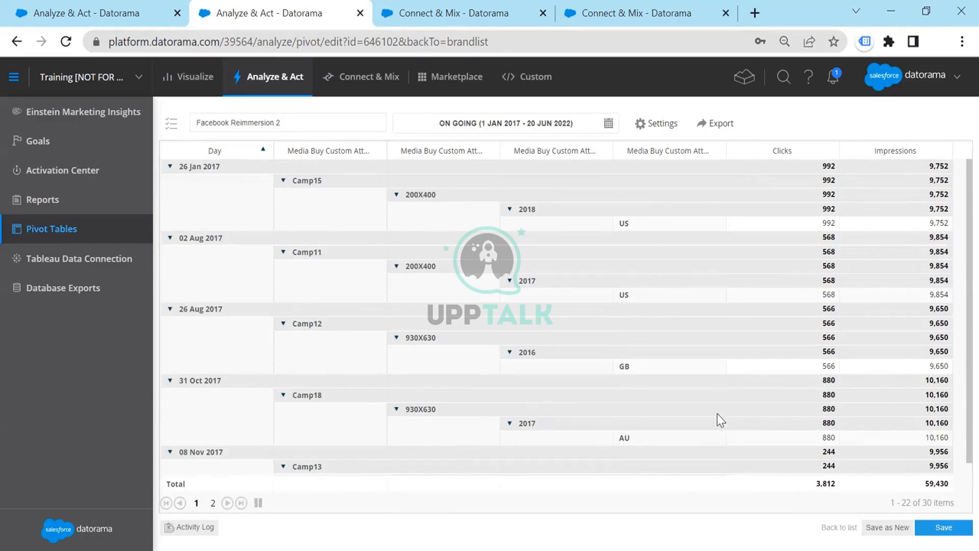
Check the values selected in the pivot table's Data Stream filter and close its settings without making changes
click(673, 127)
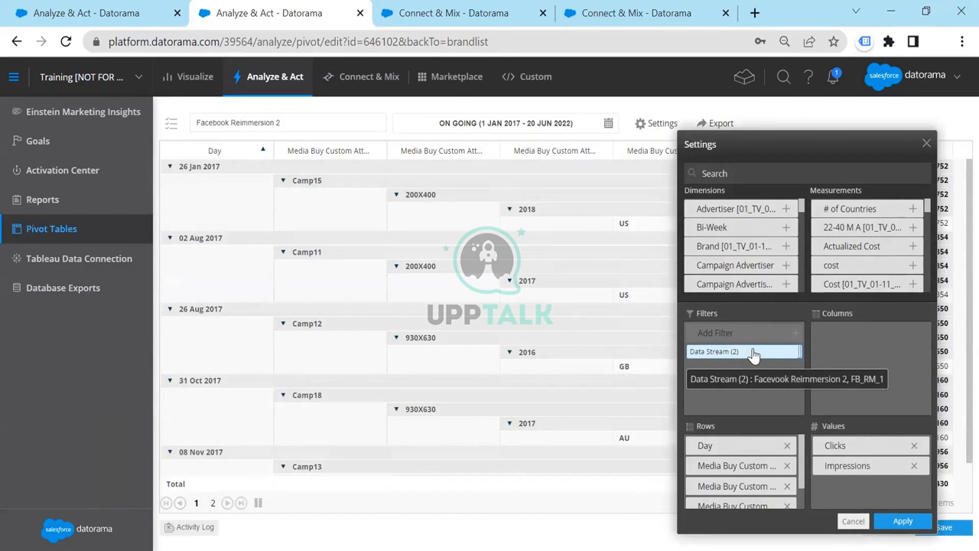
click(754, 353)
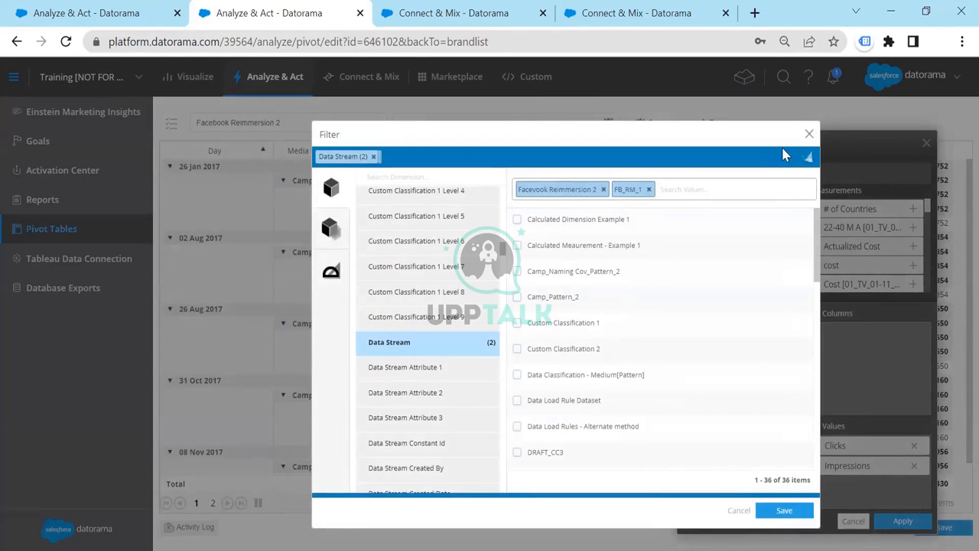
click(810, 134)
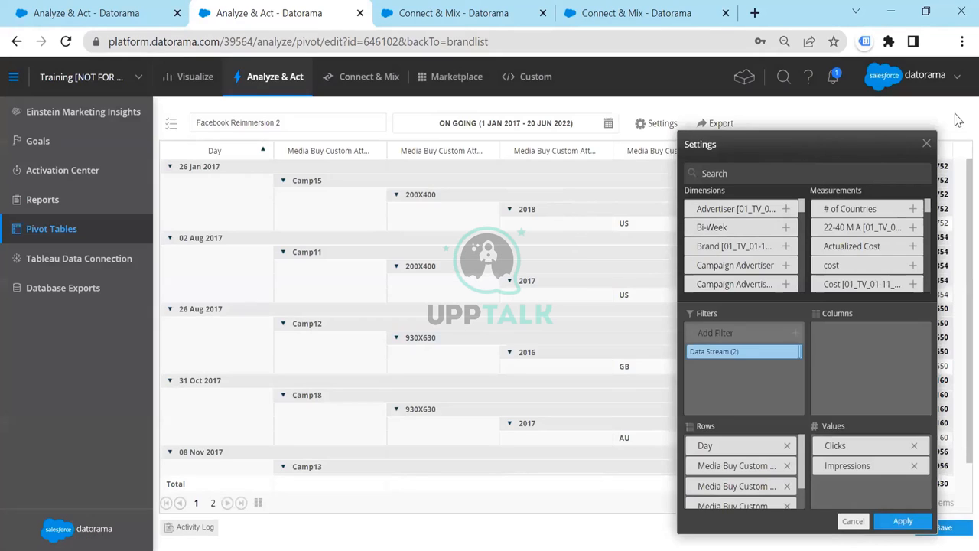
click(926, 143)
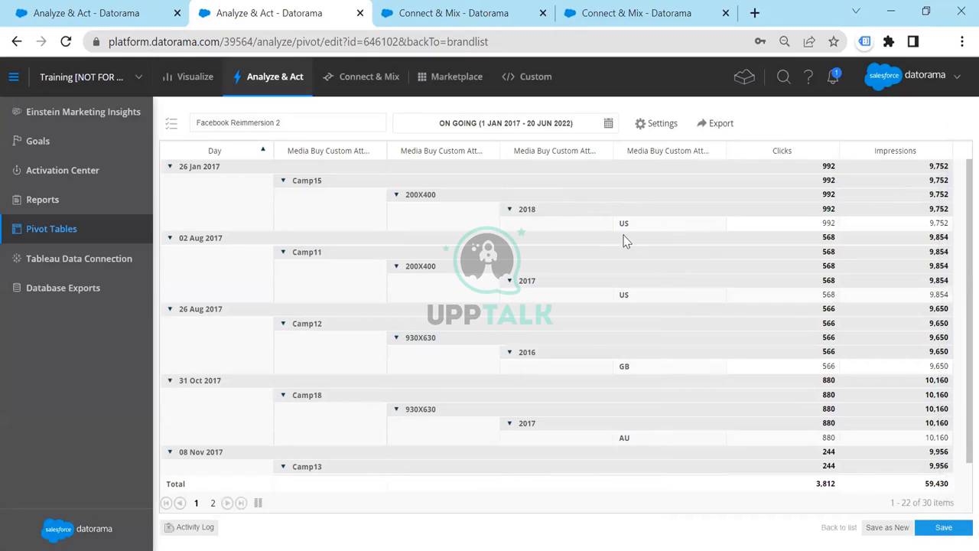